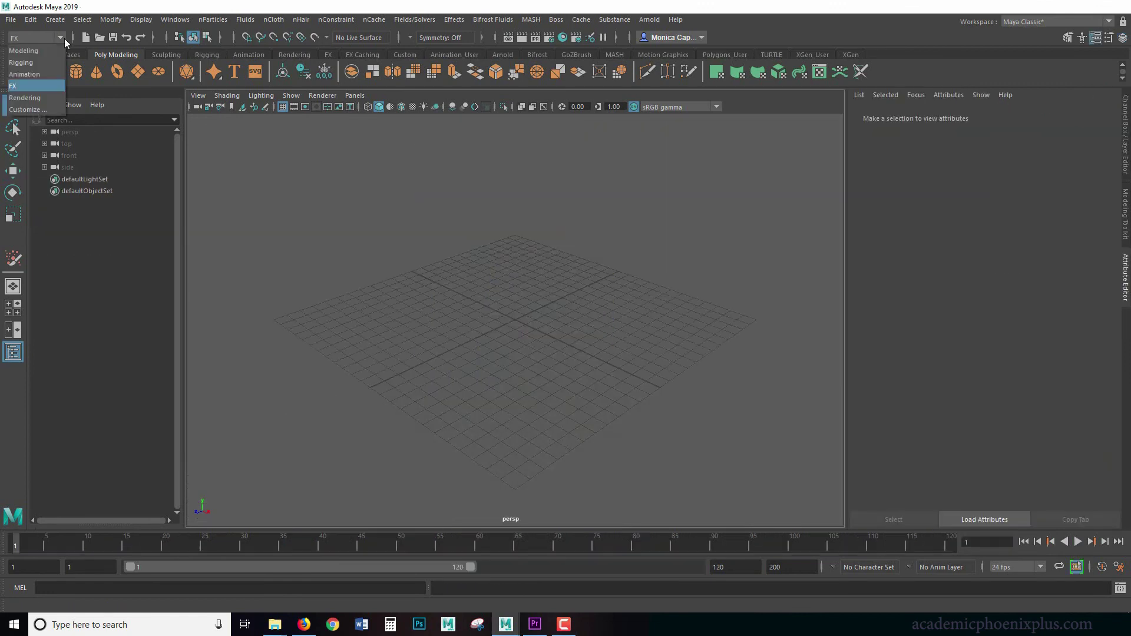
# - Switch the empty scene to the FX menu set and open the Fluids menu
pyautogui.click(62, 37)
pyautogui.click(32, 86)
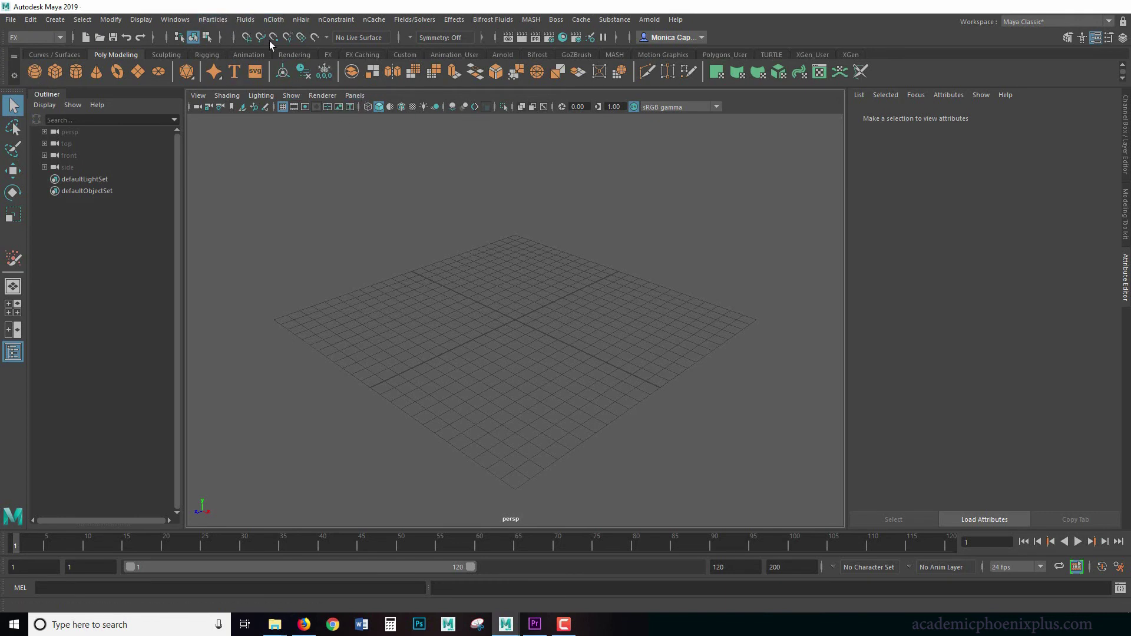
pyautogui.click(253, 21)
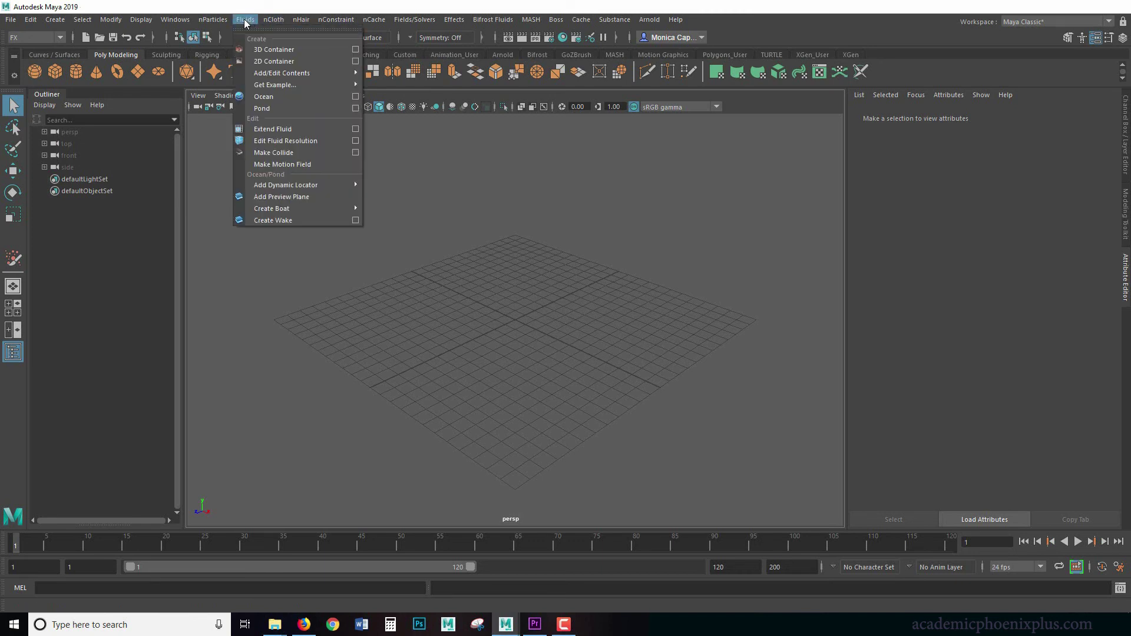
# - Create a 2D fluid container with emitter and raise it above the grid
pyautogui.moveTo(220, 20)
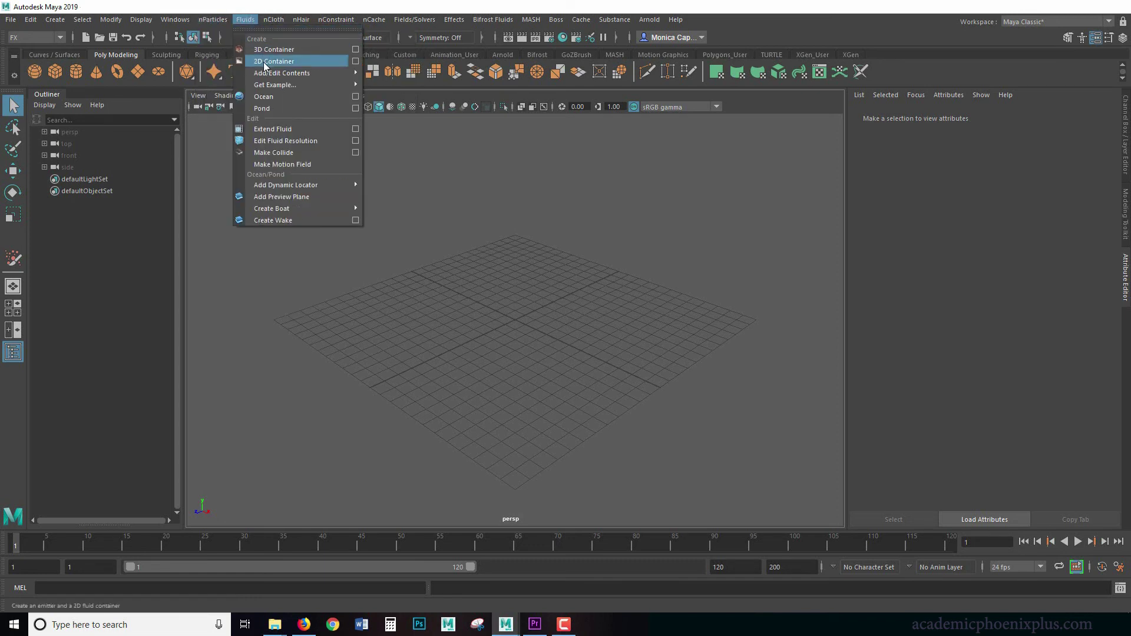
pyautogui.click(293, 62)
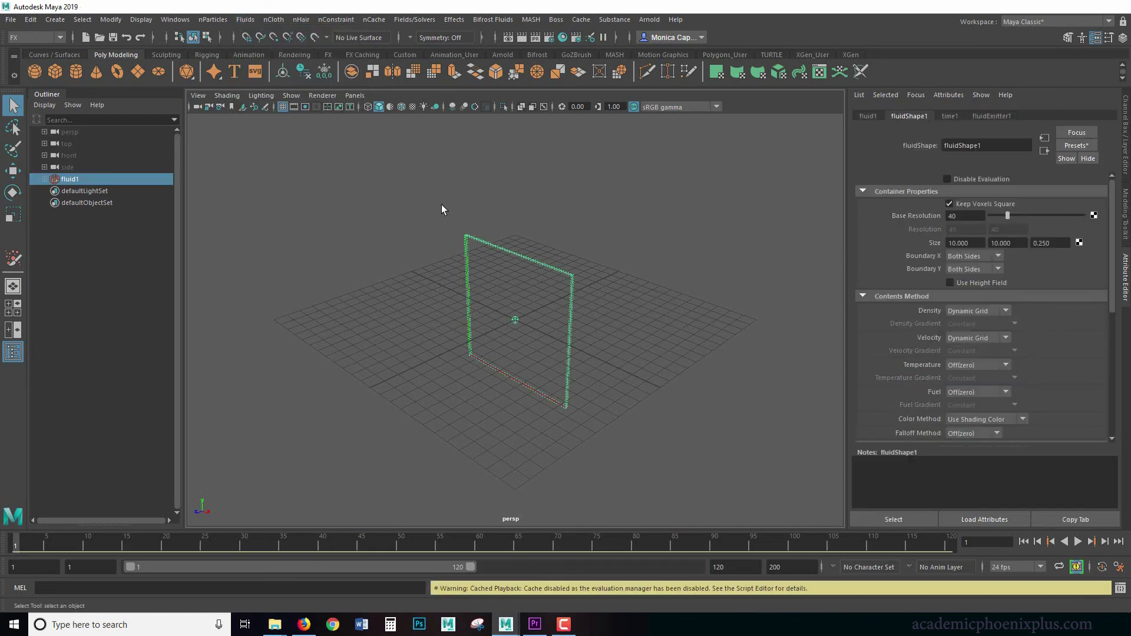
pyautogui.moveTo(521, 269); pyautogui.dragTo(531, 206)
pyautogui.keyDown('alt'); pyautogui.moveTo(476, 278); pyautogui.dragTo(607, 329); pyautogui.keyUp('alt')
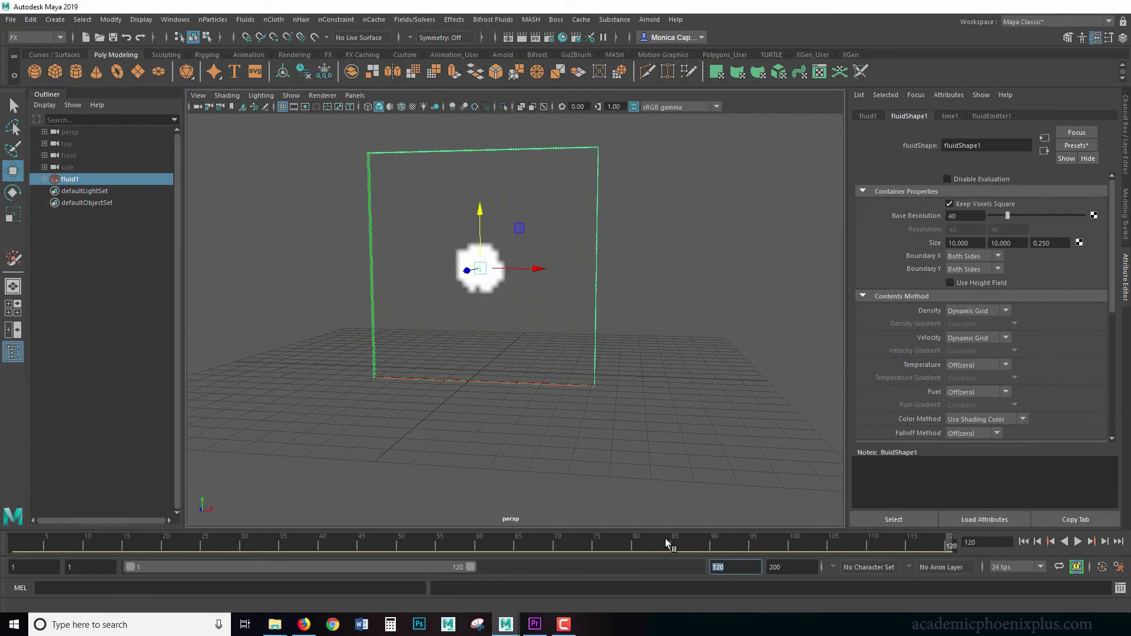
# - Set the playback end frame to 500 and play the smoke simulation
pyautogui.write('500')
pyautogui.press('Return')
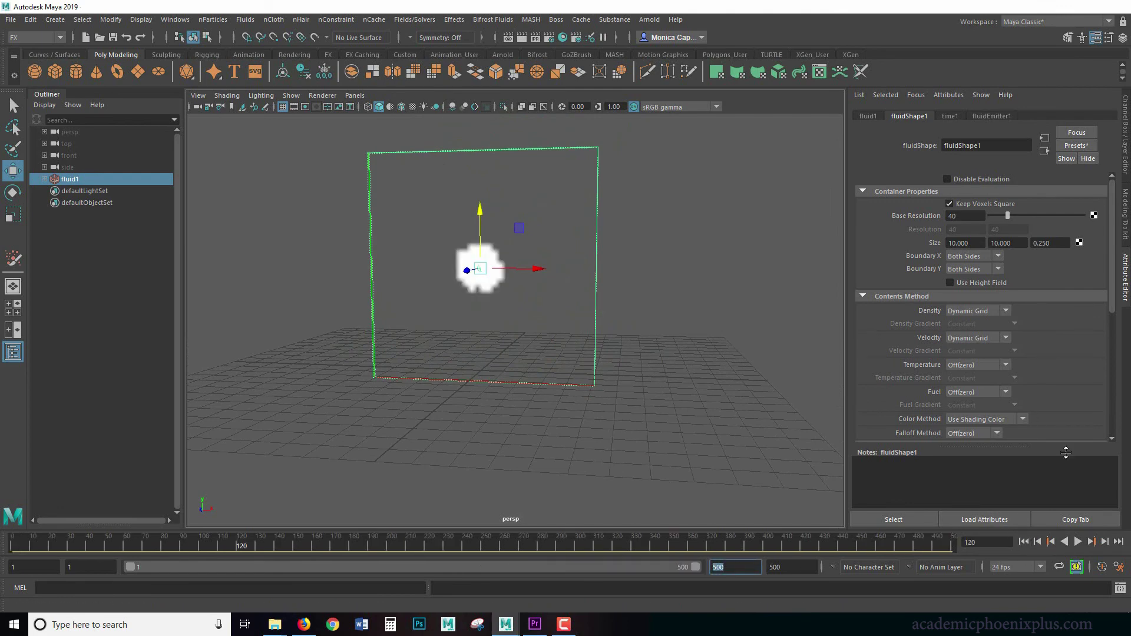
pyautogui.click(1077, 542)
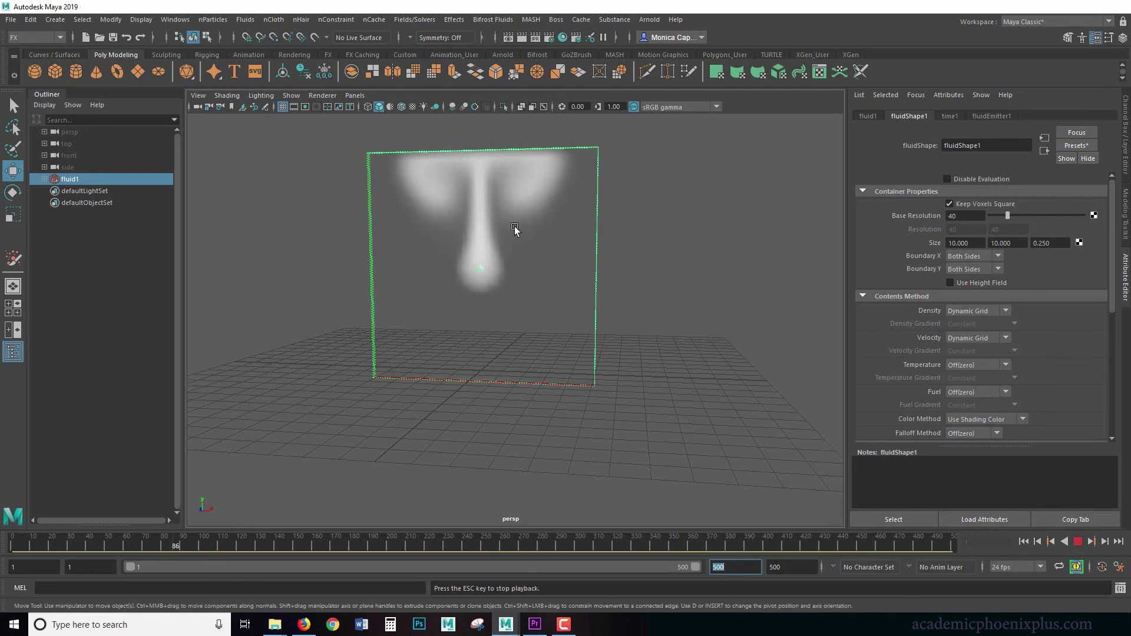
pyautogui.keyDown('alt'); pyautogui.moveTo(718, 262); pyautogui.dragTo(772, 258); pyautogui.keyUp('alt')
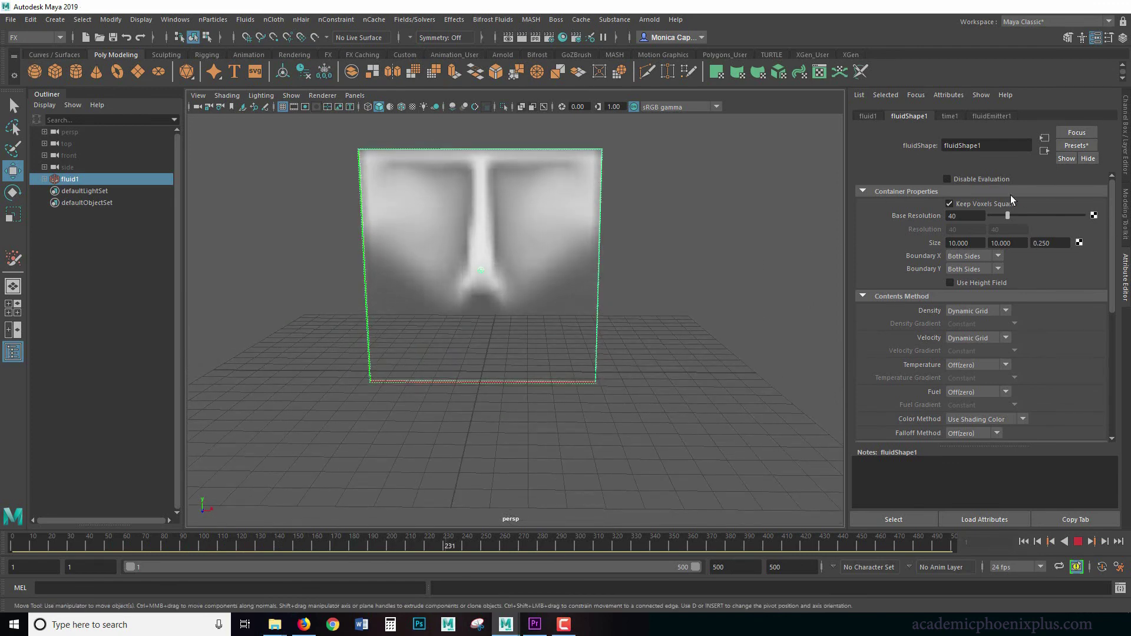
# - Stop playback at frame 358 and expand fluid1 to show fluidShape1 and fluidEmitter1
pyautogui.moveTo(985, 148); pyautogui.dragTo(938, 148)
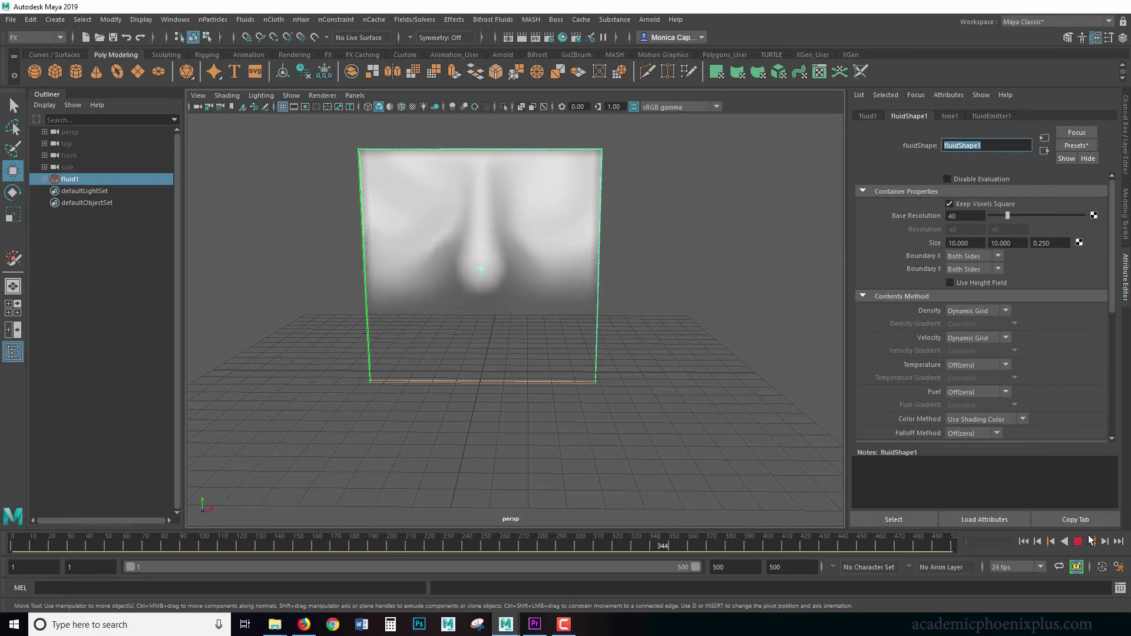
pyautogui.click(1082, 541)
pyautogui.click(45, 178)
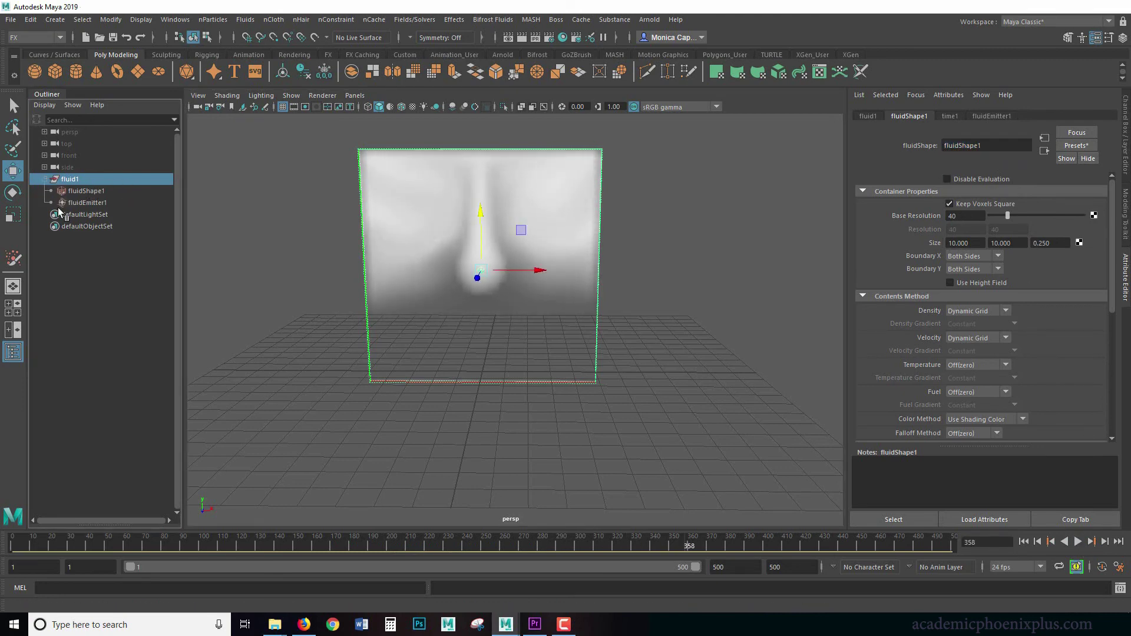
pyautogui.click(86, 191)
pyautogui.click(98, 203)
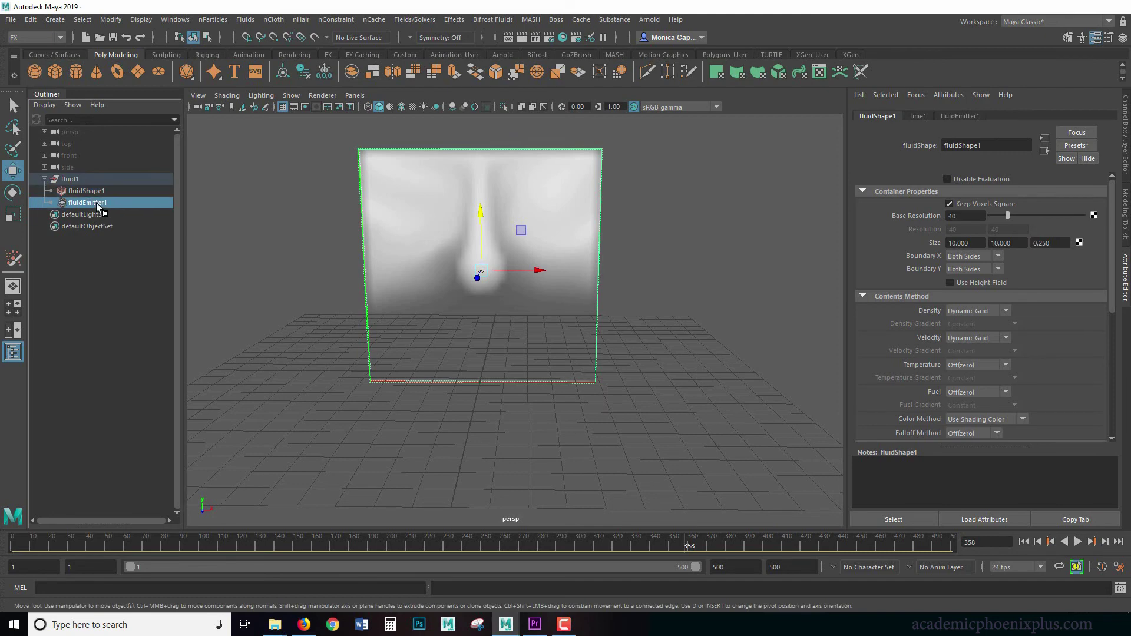
# - Toggle Outliner shape display off and on, then reselect the fluid container
pyautogui.click(45, 105)
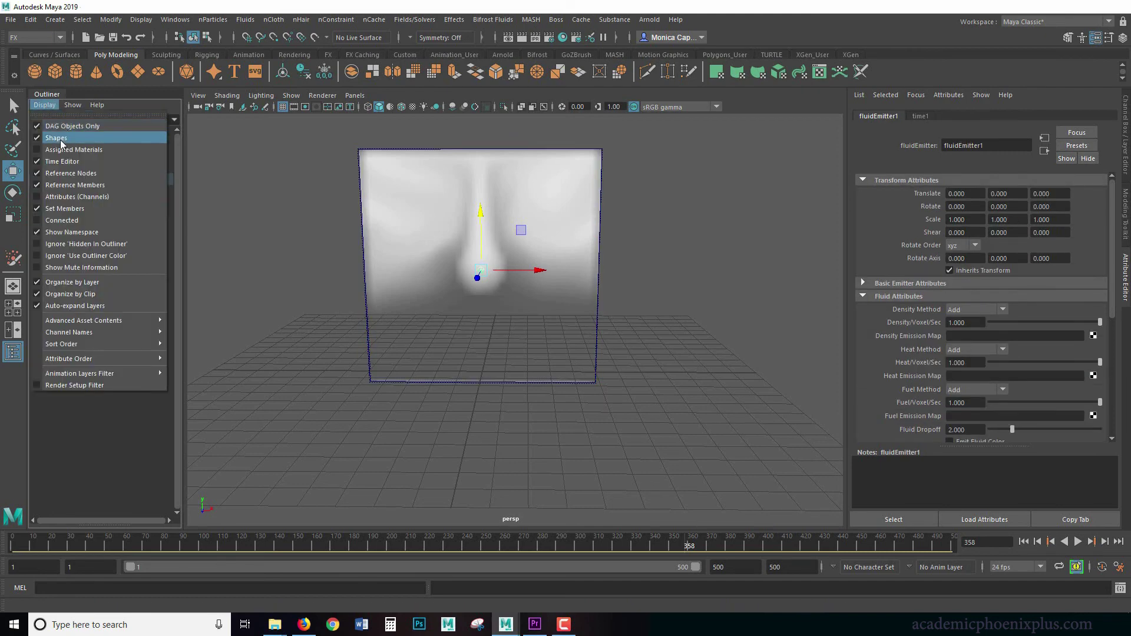
pyautogui.click(61, 140)
pyautogui.click(45, 105)
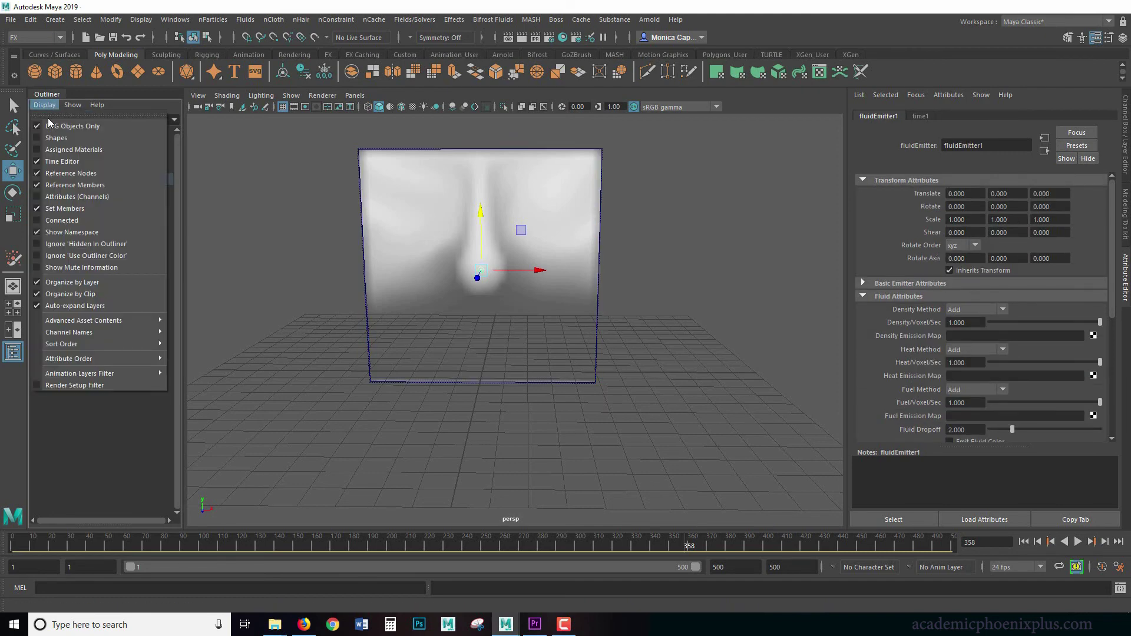
pyautogui.click(57, 139)
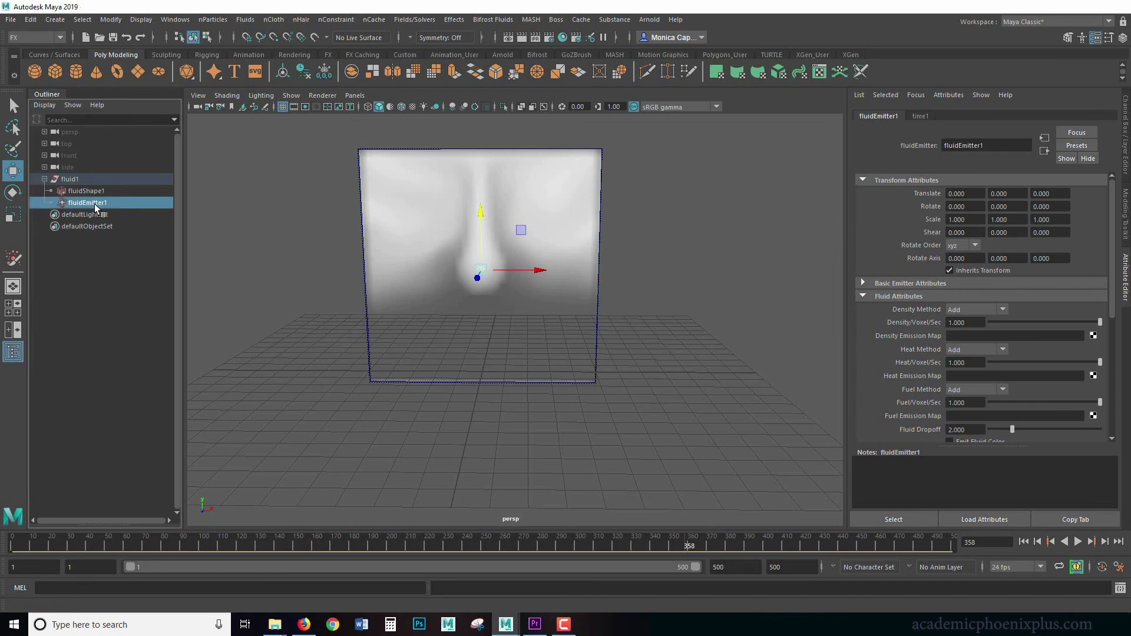
pyautogui.click(96, 192)
pyautogui.click(96, 180)
pyautogui.click(96, 203)
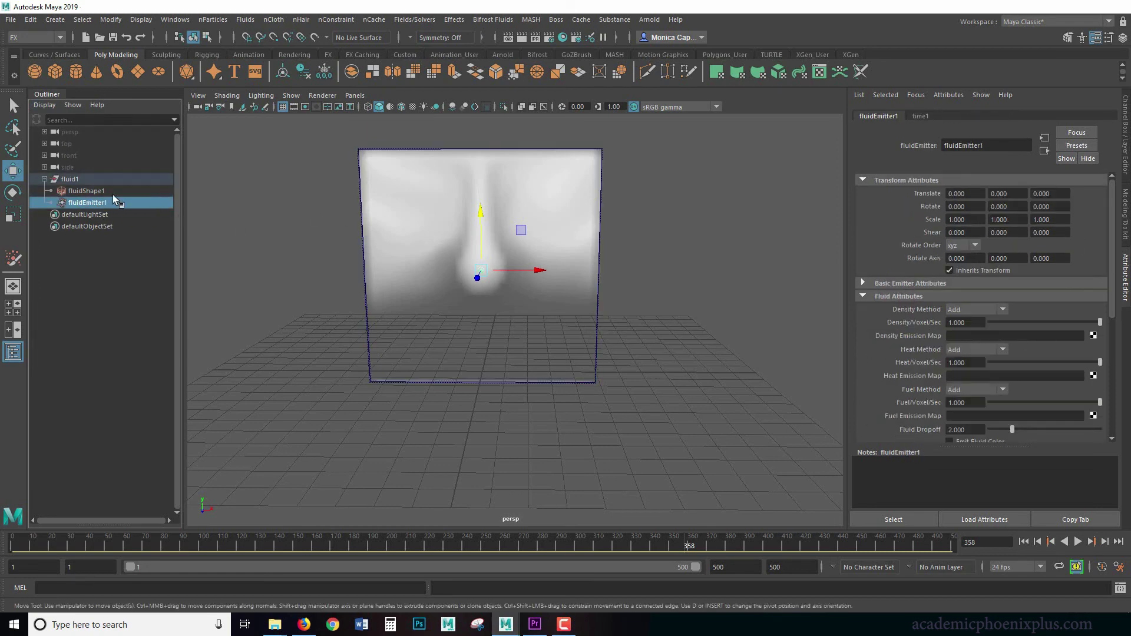
pyautogui.click(395, 220)
# - Set the container's Base Resolution to 80 and replay the simulation from frame 1
pyautogui.scroll(3, 713, 235)
pyautogui.keyDown('alt'); pyautogui.moveTo(725, 253); pyautogui.dragTo(461, 330); pyautogui.keyUp('alt')
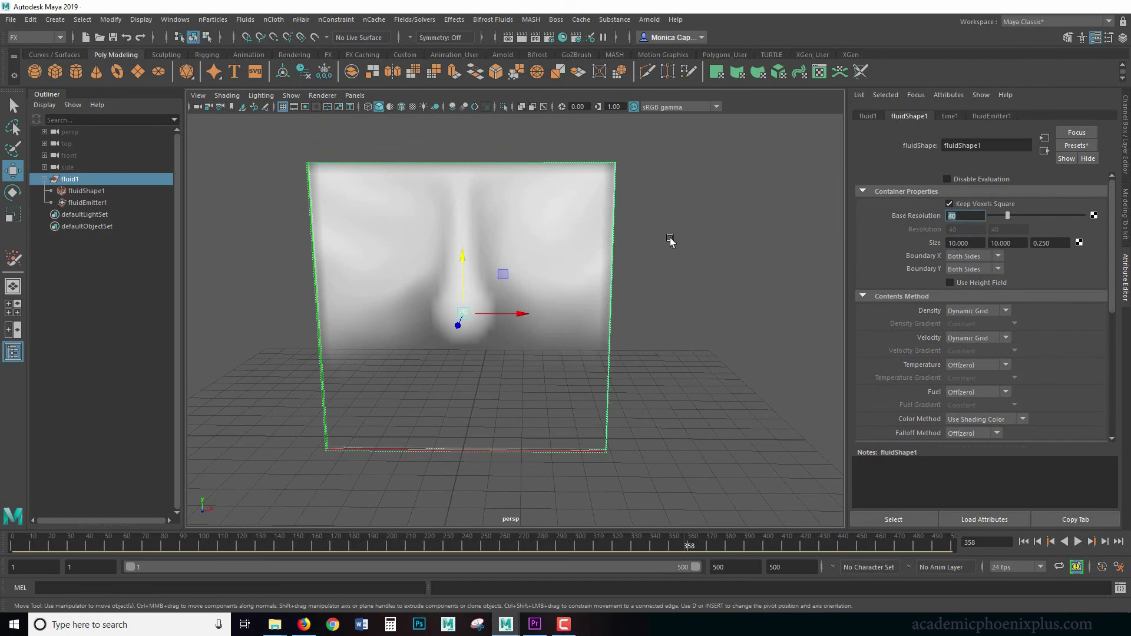
pyautogui.keyDown('alt'); pyautogui.moveTo(670, 232); pyautogui.dragTo(893, 232); pyautogui.keyUp('alt')
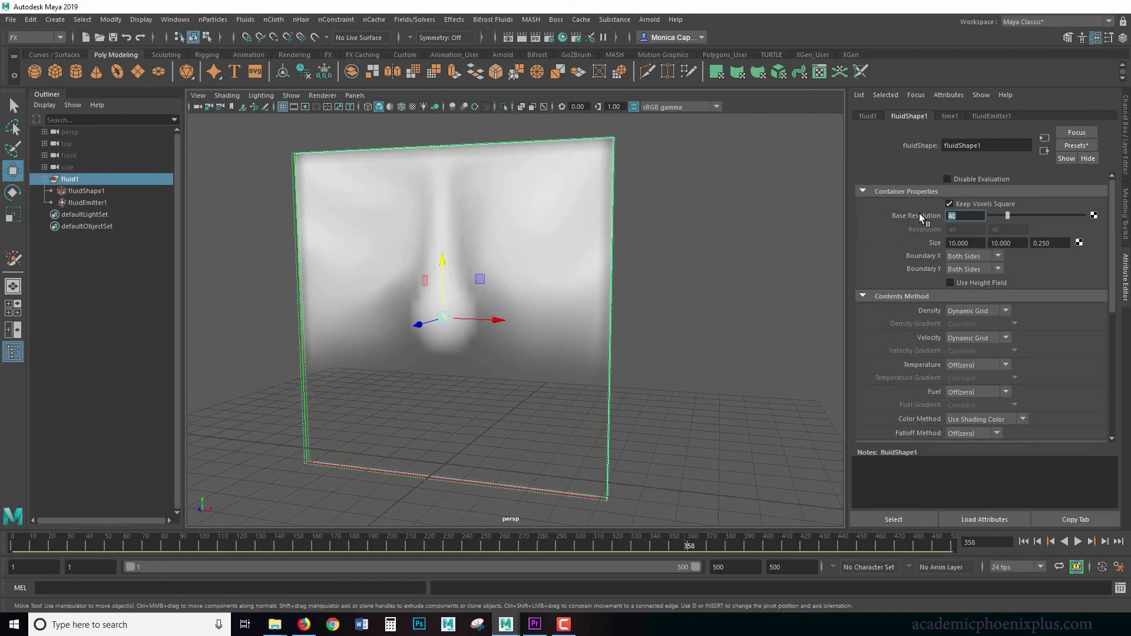
pyautogui.write('80')
pyautogui.press('Return')
pyautogui.click(1023, 541)
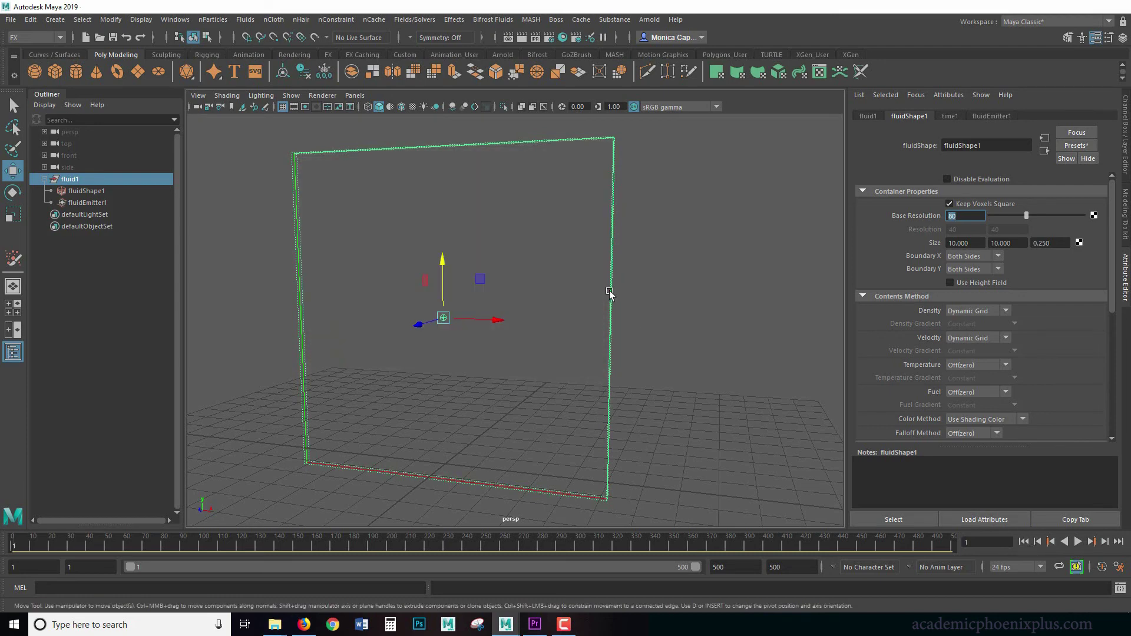
pyautogui.click(1078, 541)
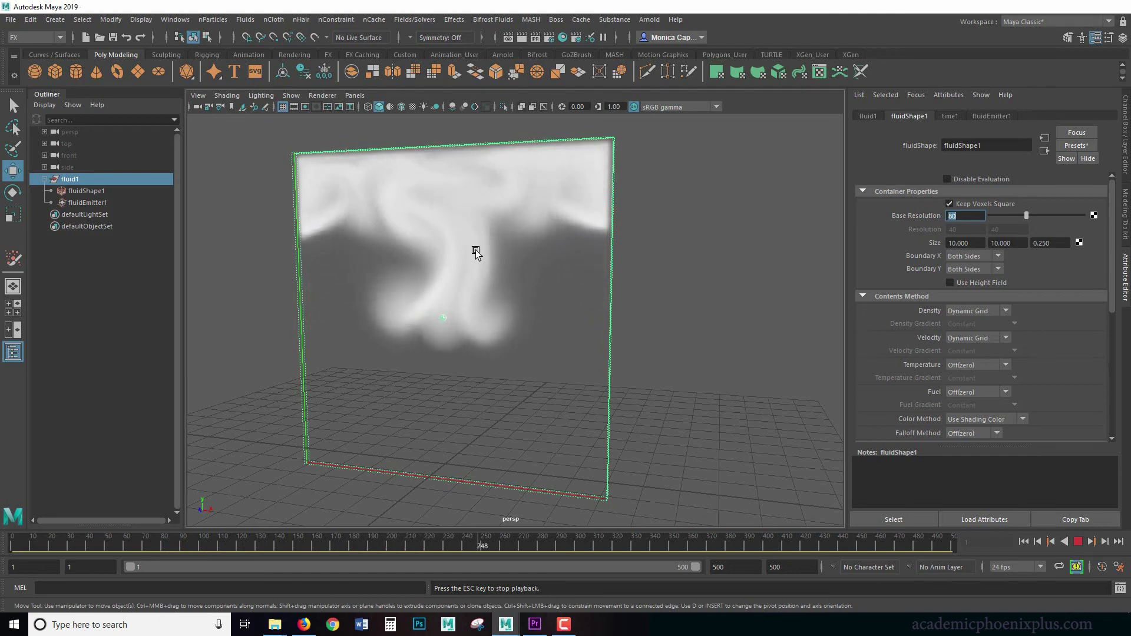
pyautogui.click(1077, 541)
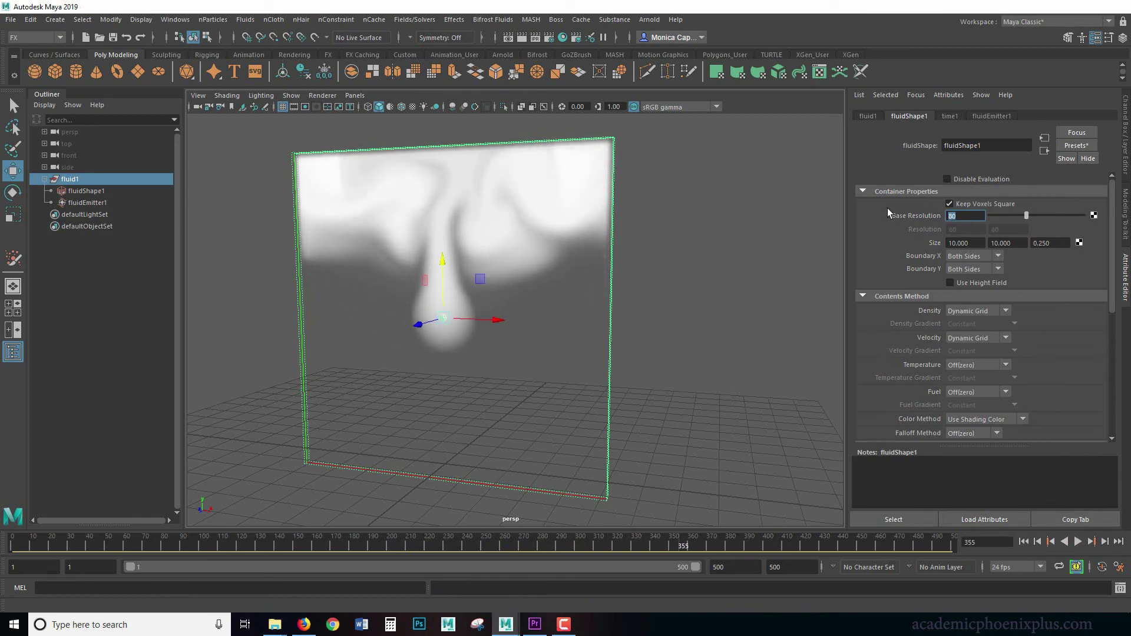
# - Raise Base Resolution to 100 and replay for a sharper mushroom plume
pyautogui.write('100')
pyautogui.press('Return')
pyautogui.click(1038, 542)
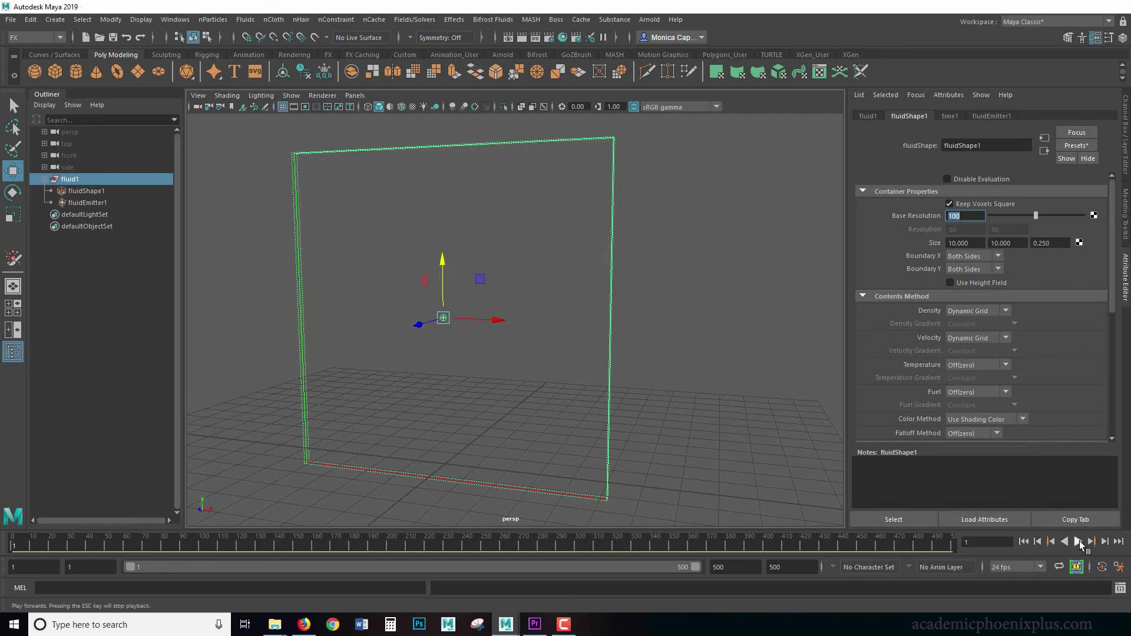
pyautogui.click(1079, 541)
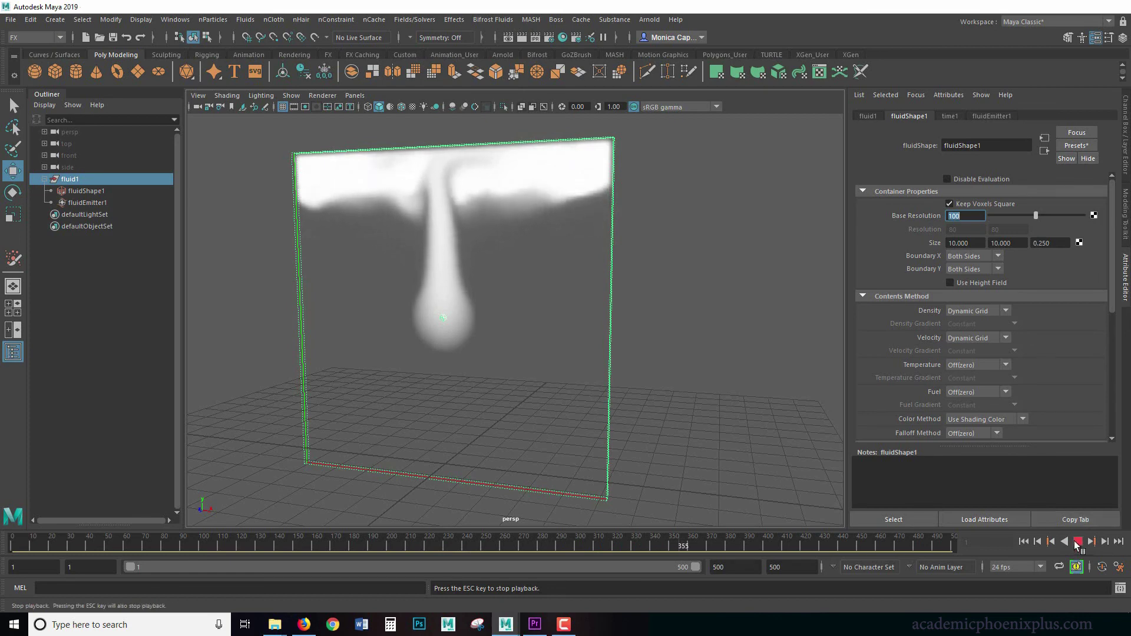
pyautogui.click(1077, 542)
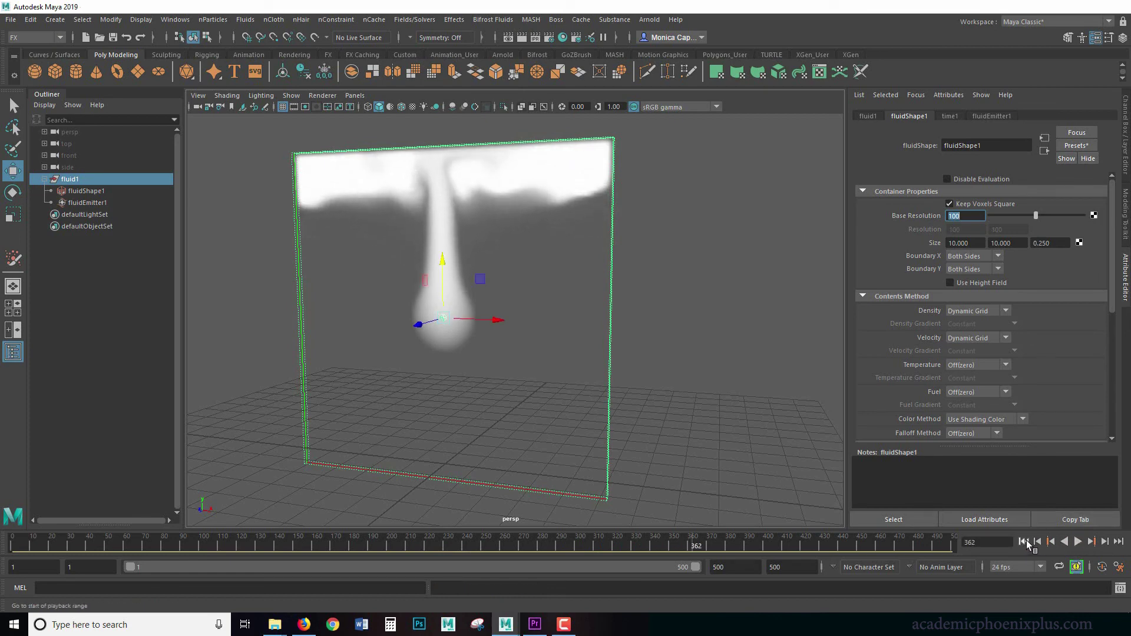
pyautogui.click(1025, 542)
pyautogui.click(1078, 541)
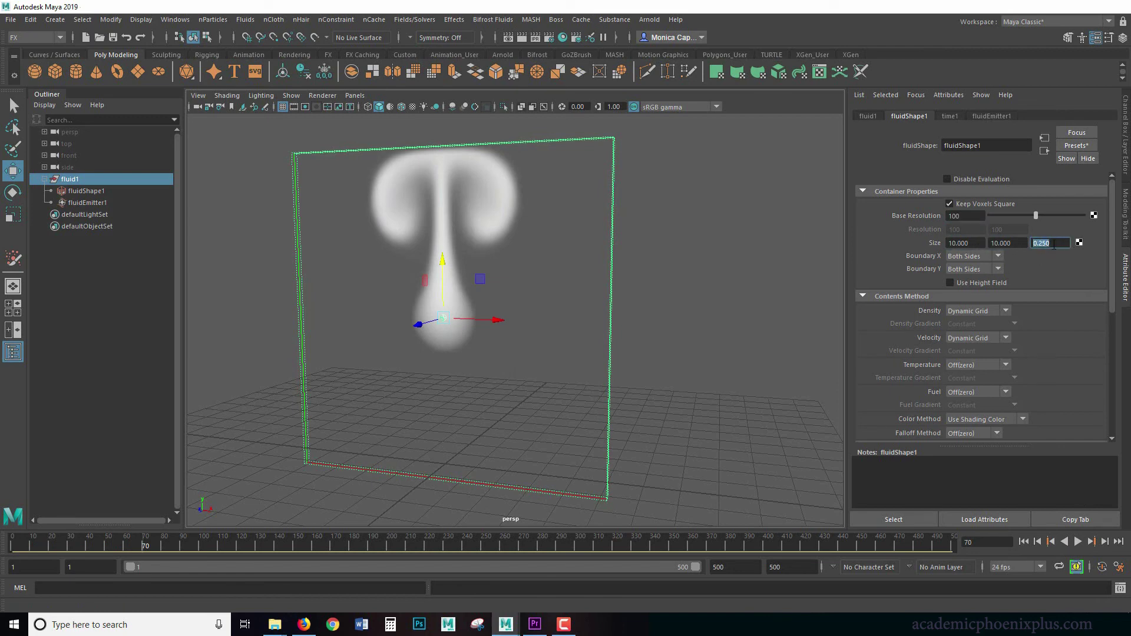
# - Try scaling the fluid container uniformly, then undo the scale
pyautogui.press('r')
pyautogui.moveTo(446, 319); pyautogui.dragTo(685, 362)
pyautogui.keyDown('alt'); pyautogui.moveTo(671, 249); pyautogui.dragTo(449, 231, button='right'); pyautogui.keyUp('alt')
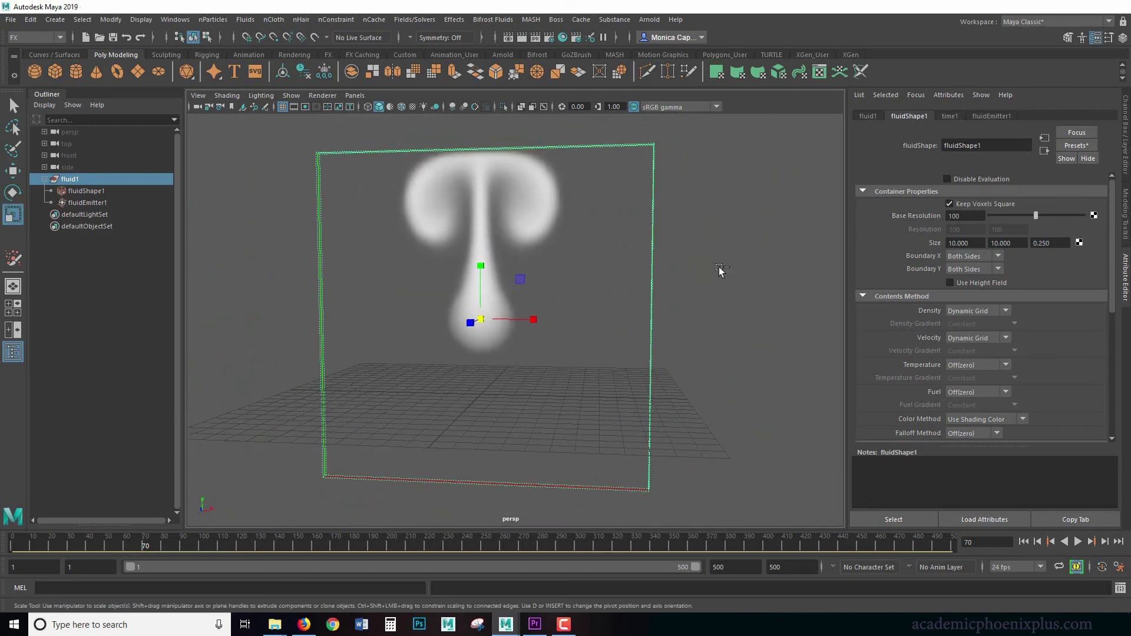
pyautogui.hotkey('ctrl', 'z')
# - Set the container's Size Y to 15 and rewind the simulation to frame 1
pyautogui.keyDown('alt'); pyautogui.moveTo(540, 226); pyautogui.dragTo(731, 270, button='right'); pyautogui.keyUp('alt')
pyautogui.keyDown('alt'); pyautogui.moveTo(730, 269); pyautogui.dragTo(729, 277); pyautogui.keyUp('alt')
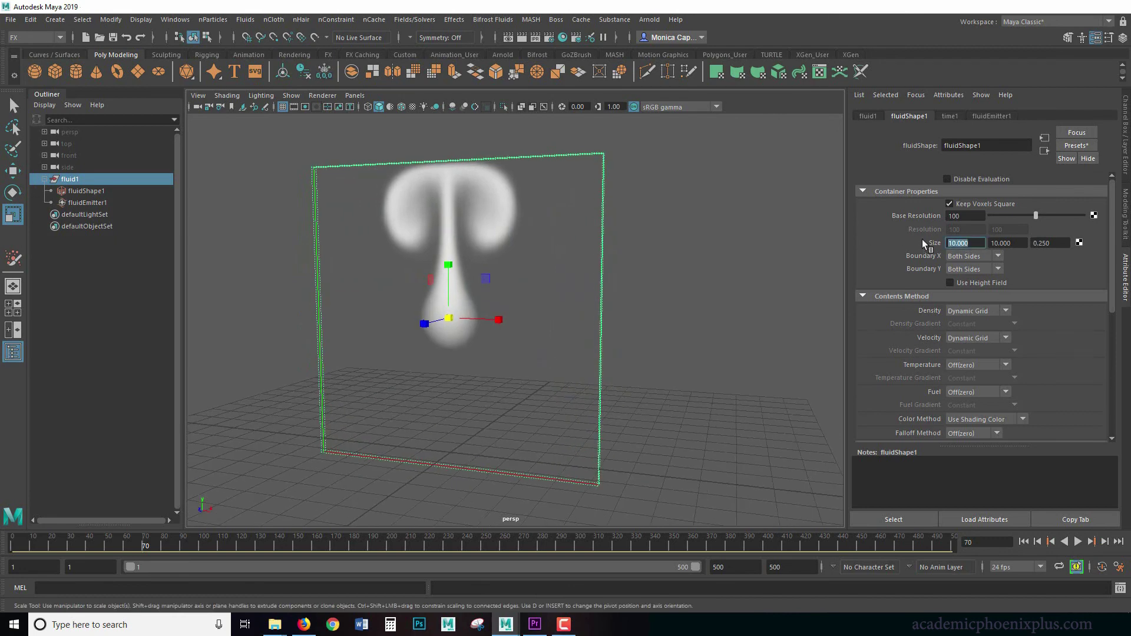
pyautogui.press('Tab')
pyautogui.write('15')
pyautogui.press('Return')
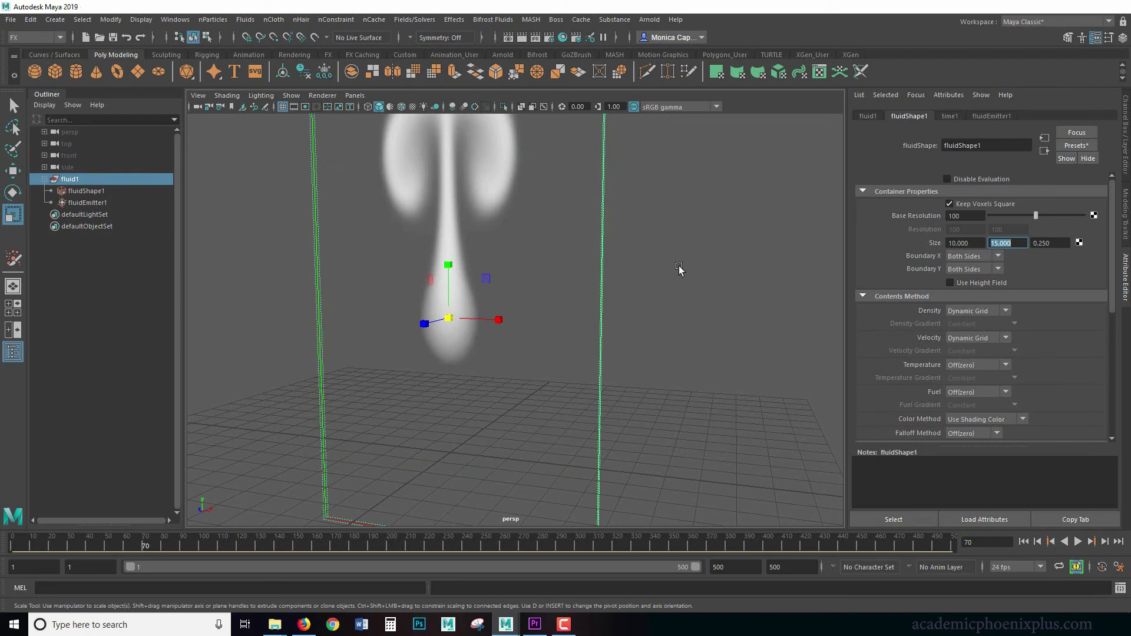
pyautogui.keyDown('alt'); pyautogui.moveTo(686, 263); pyautogui.dragTo(622, 248, button='right'); pyautogui.keyUp('alt')
pyautogui.click(1025, 542)
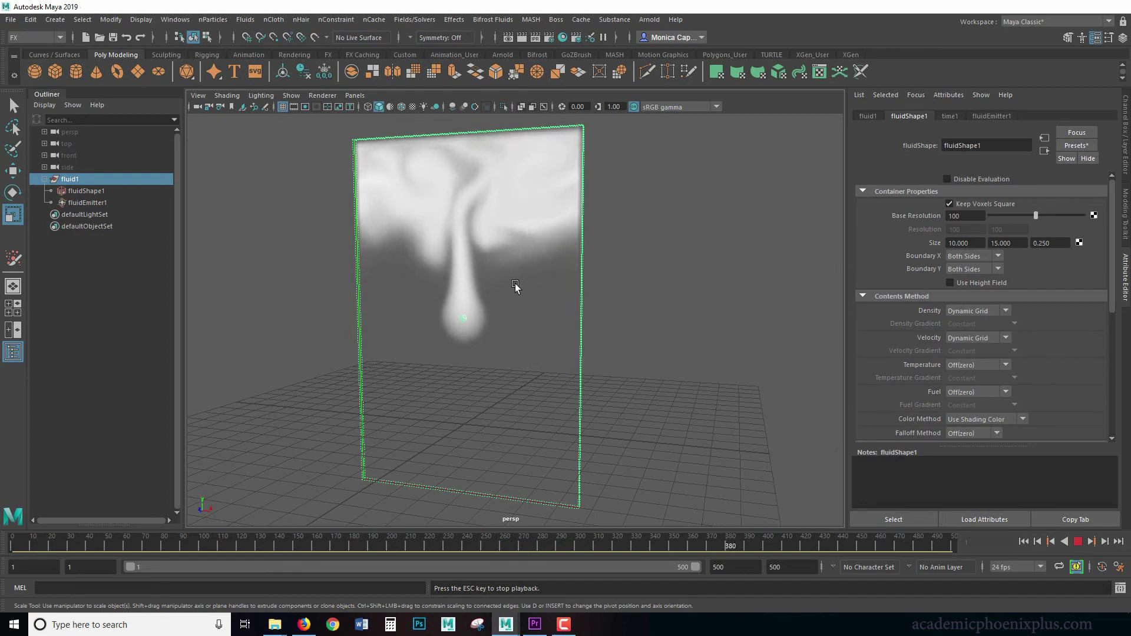
pyautogui.press('Tab')
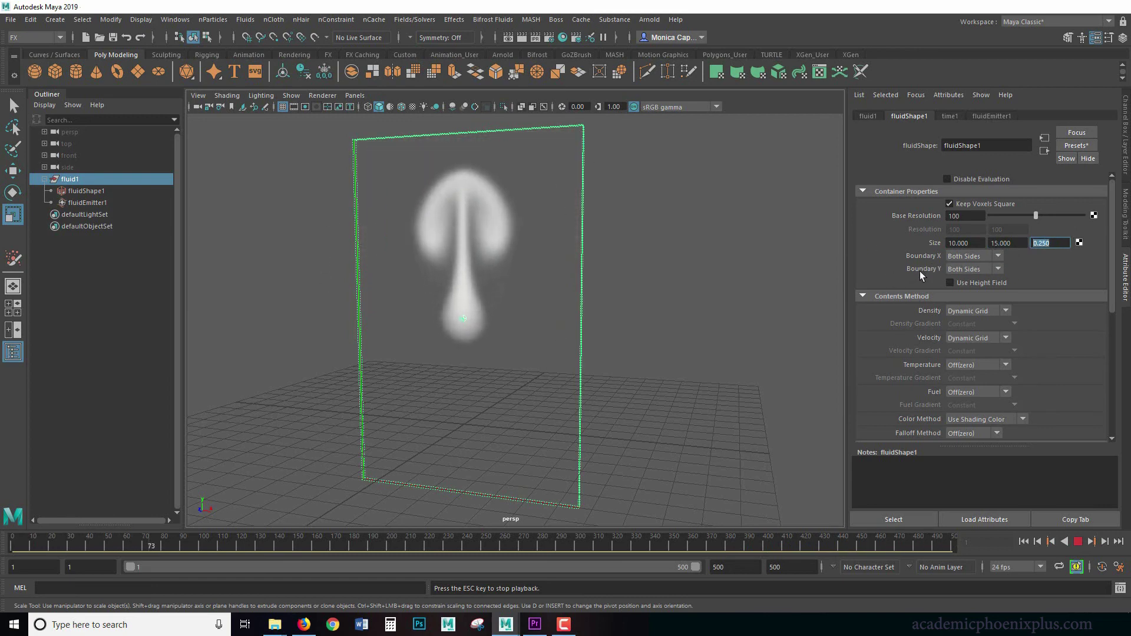
# - Set Boundary Y to None and restart the simulation
pyautogui.click(966, 268)
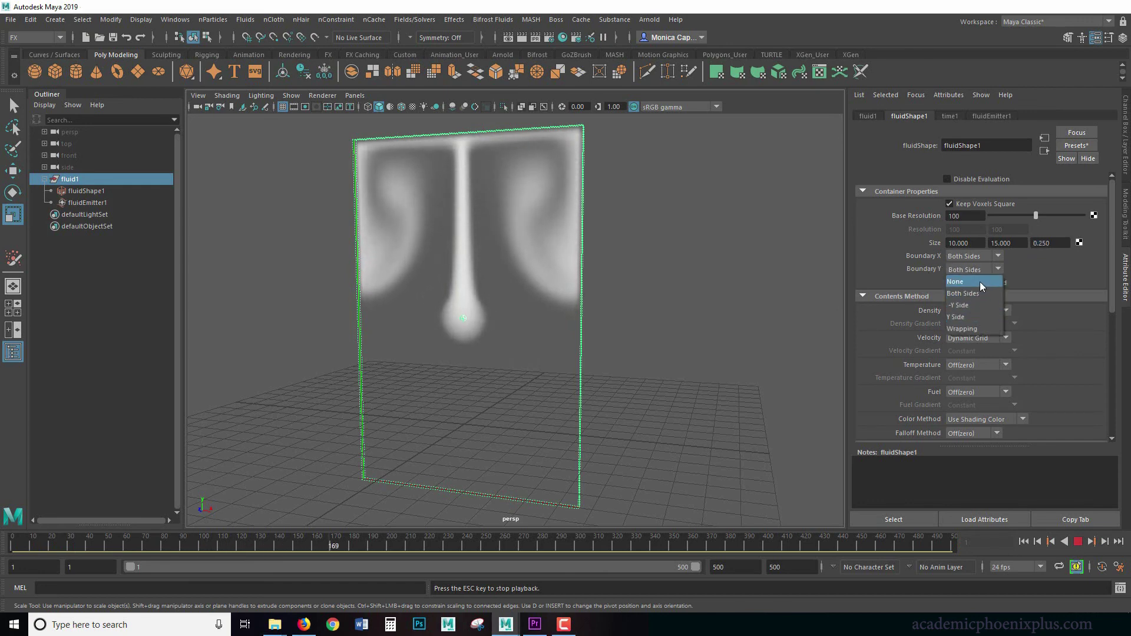
pyautogui.click(977, 281)
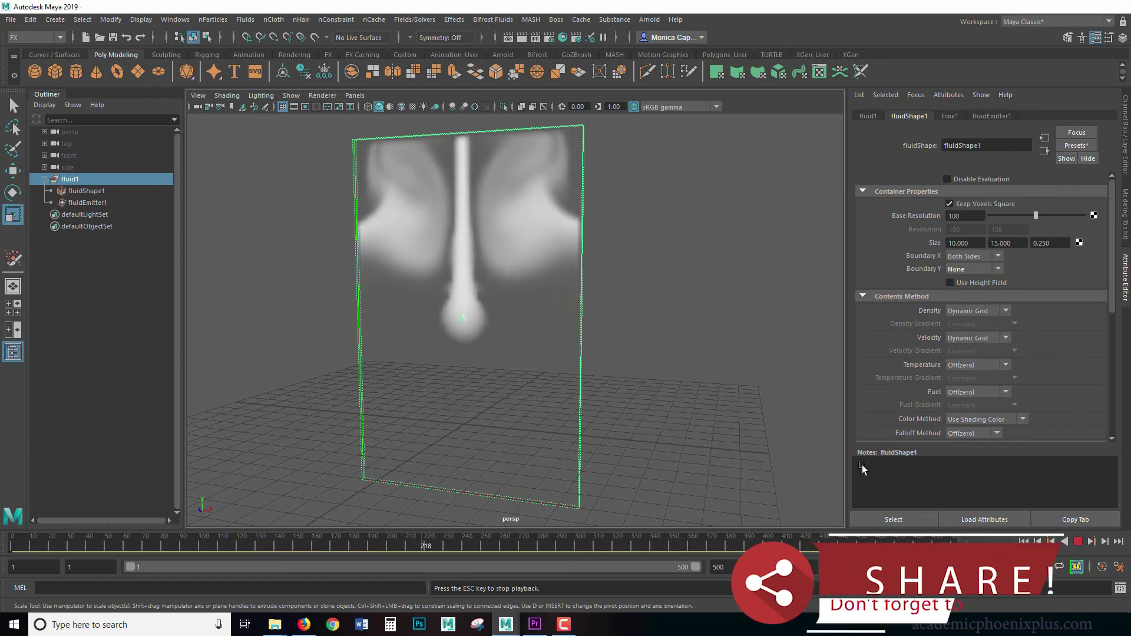
pyautogui.click(1024, 540)
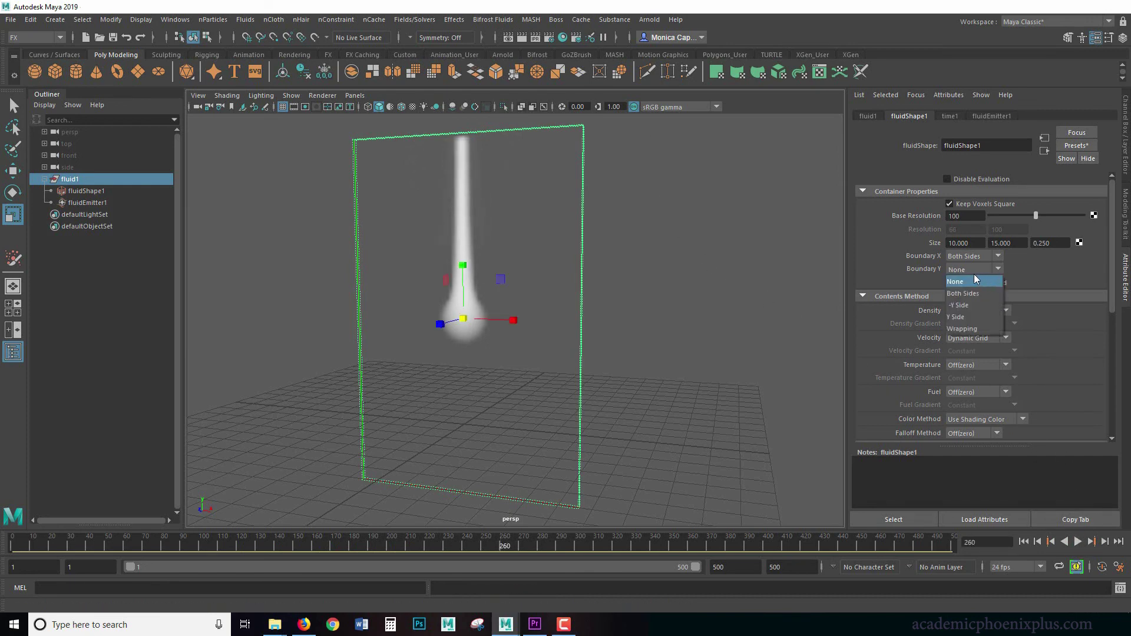
# - Set Boundary Y to Wrapping and replay so smoke loops top to bottom
pyautogui.click(978, 328)
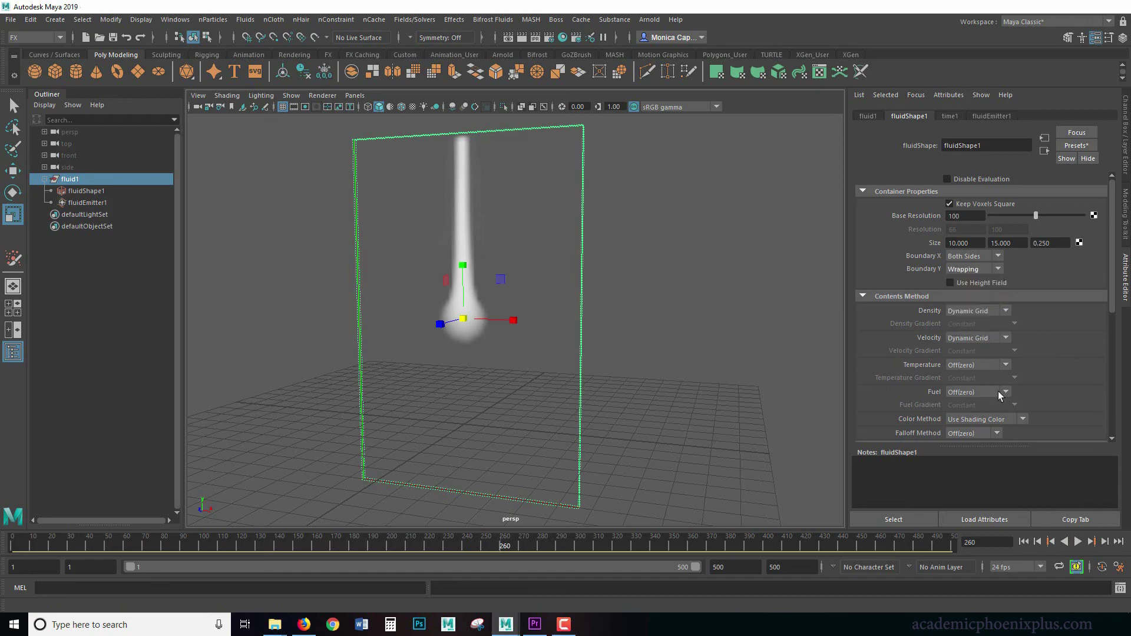
pyautogui.click(1030, 541)
pyautogui.click(1077, 542)
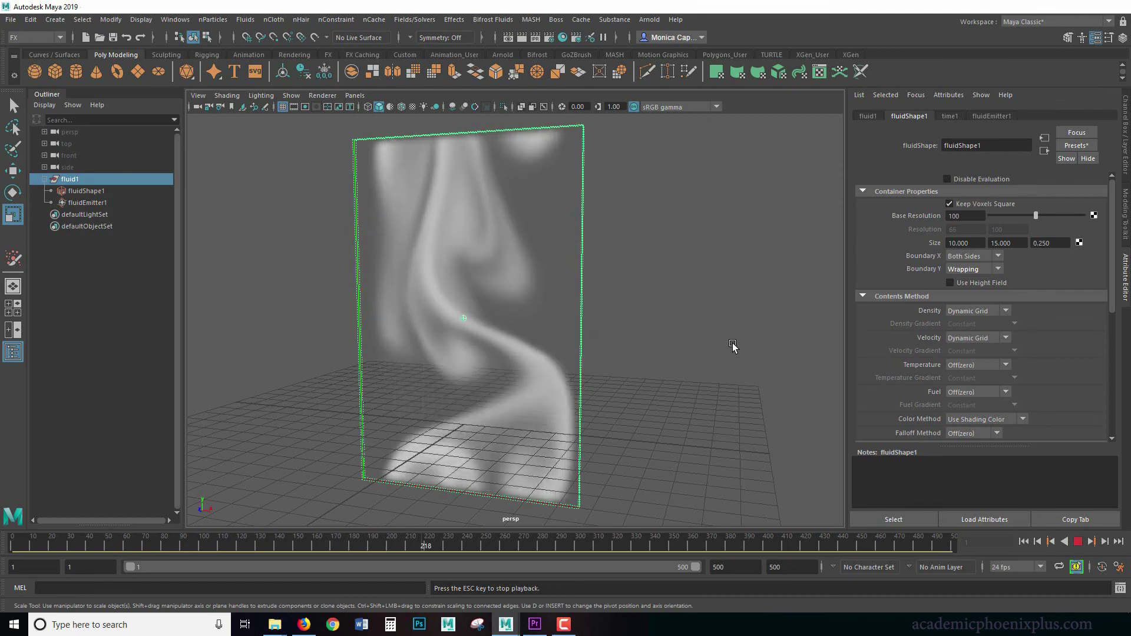
pyautogui.click(978, 269)
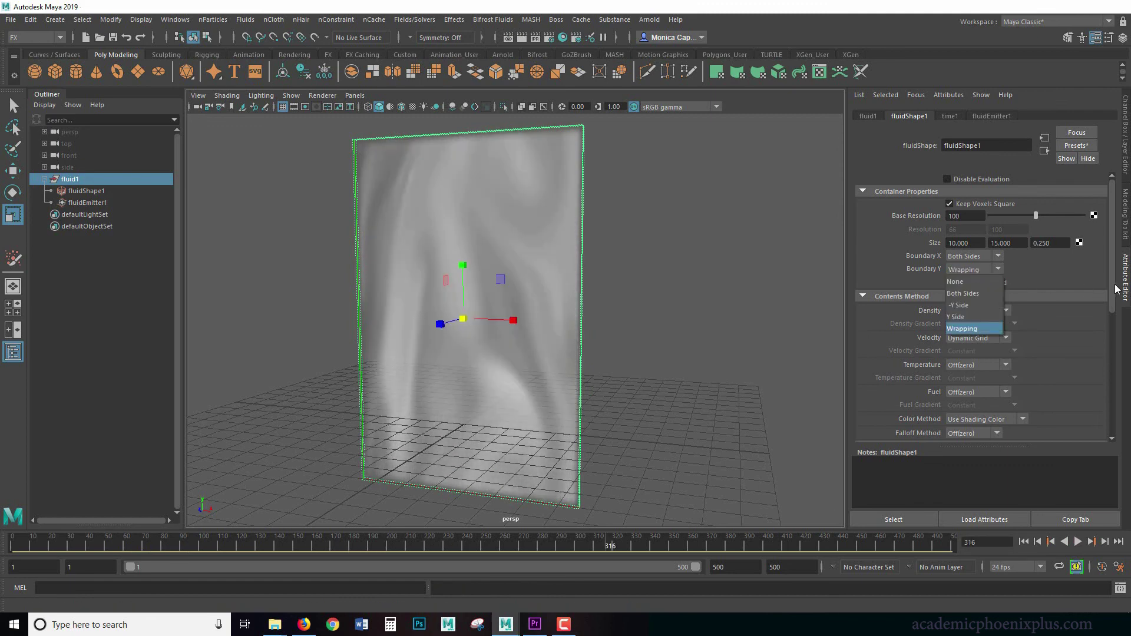
# - Expand the fluid's Display section, keeping As Render shading and Particles wireframe
pyautogui.scroll(-4, 1106, 278)
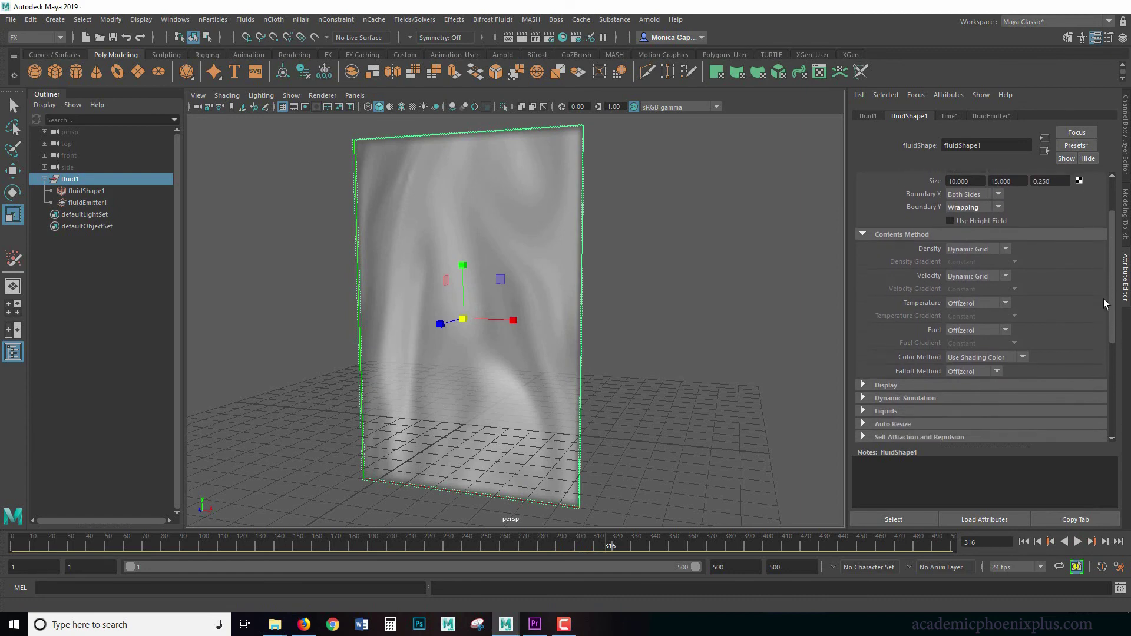
pyautogui.scroll(-2, 1099, 305)
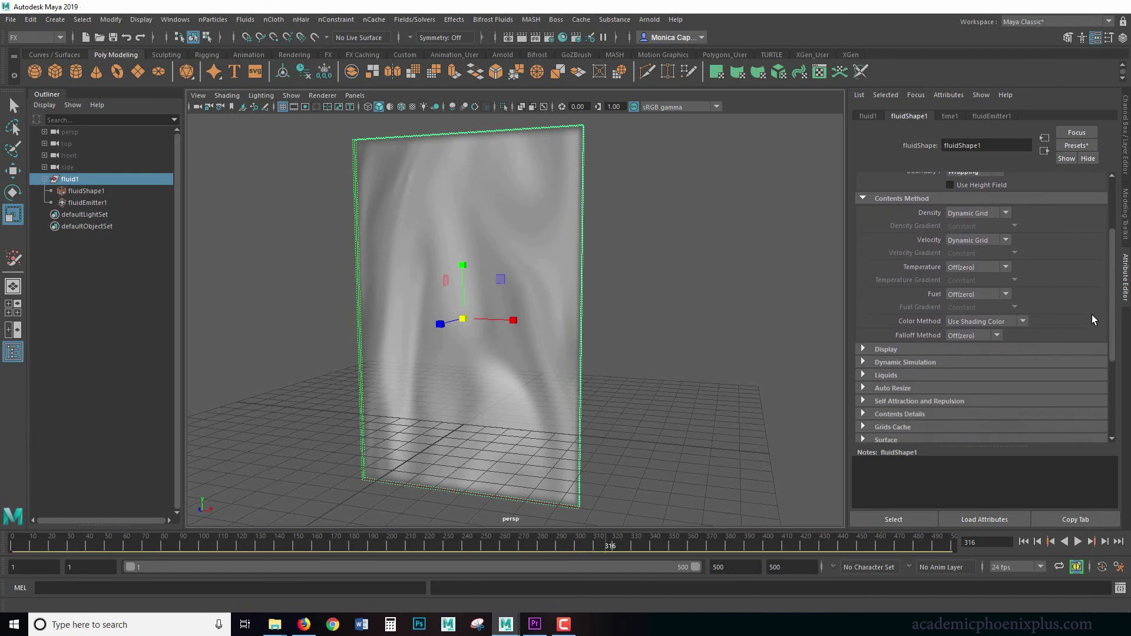
pyautogui.click(899, 198)
pyautogui.click(900, 219)
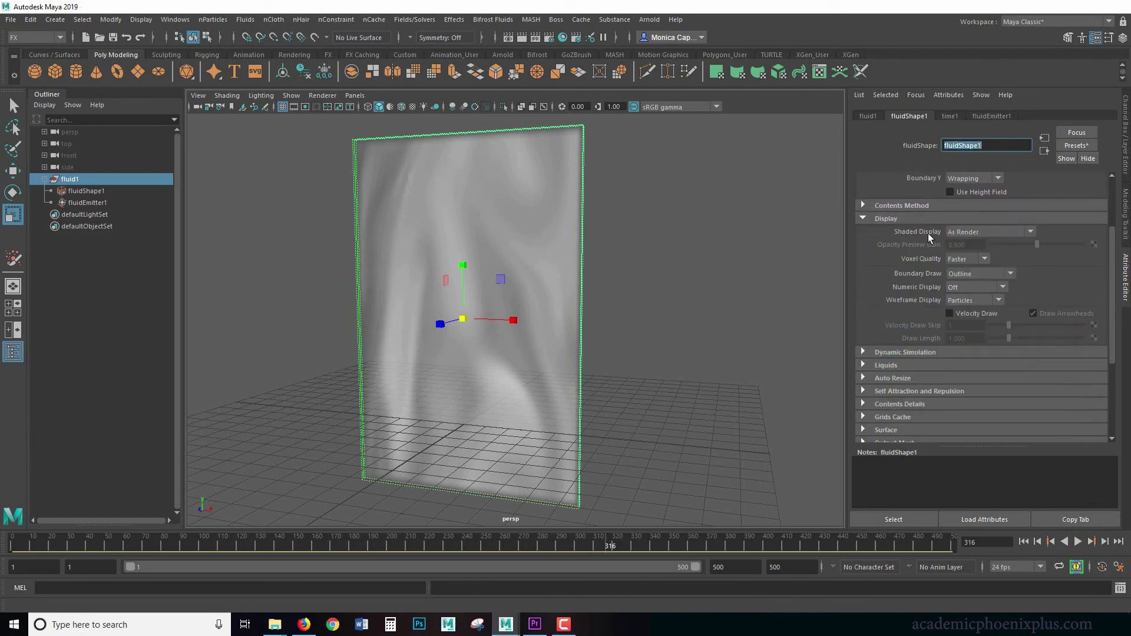
pyautogui.click(981, 232)
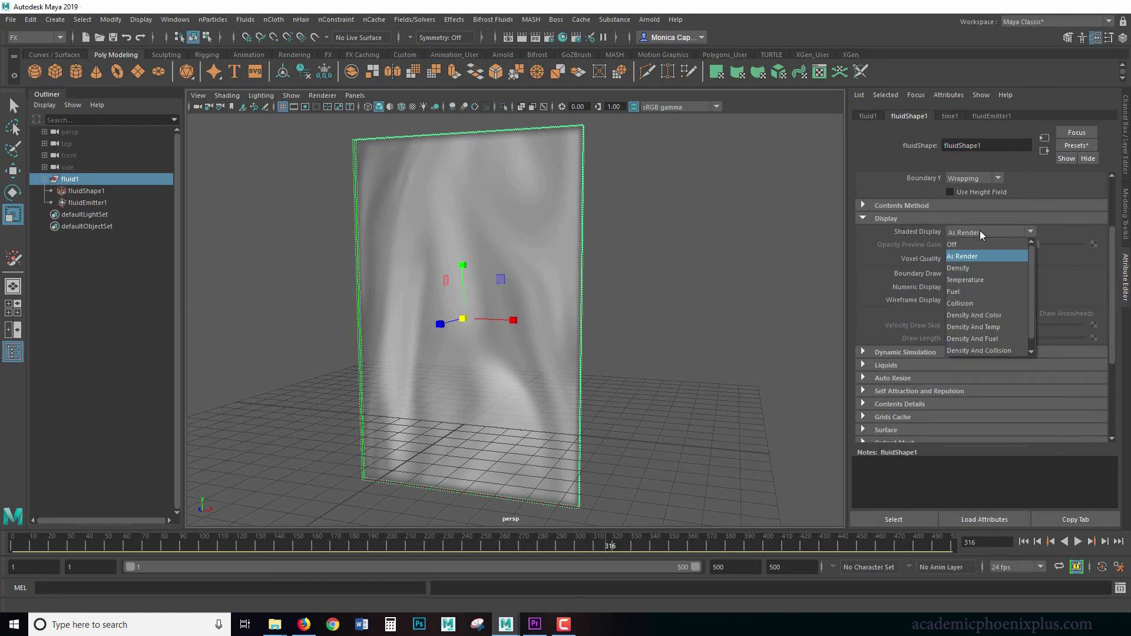
pyautogui.click(979, 231)
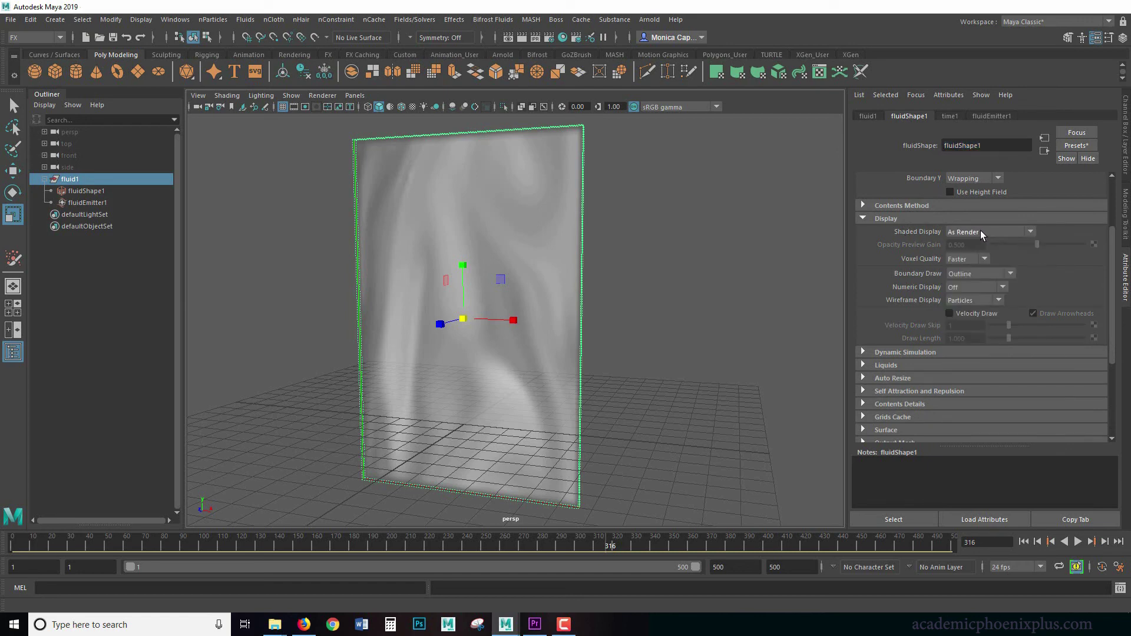
pyautogui.click(974, 302)
# - Set Numeric Display to Density and play the simulation to watch the values
pyautogui.click(962, 285)
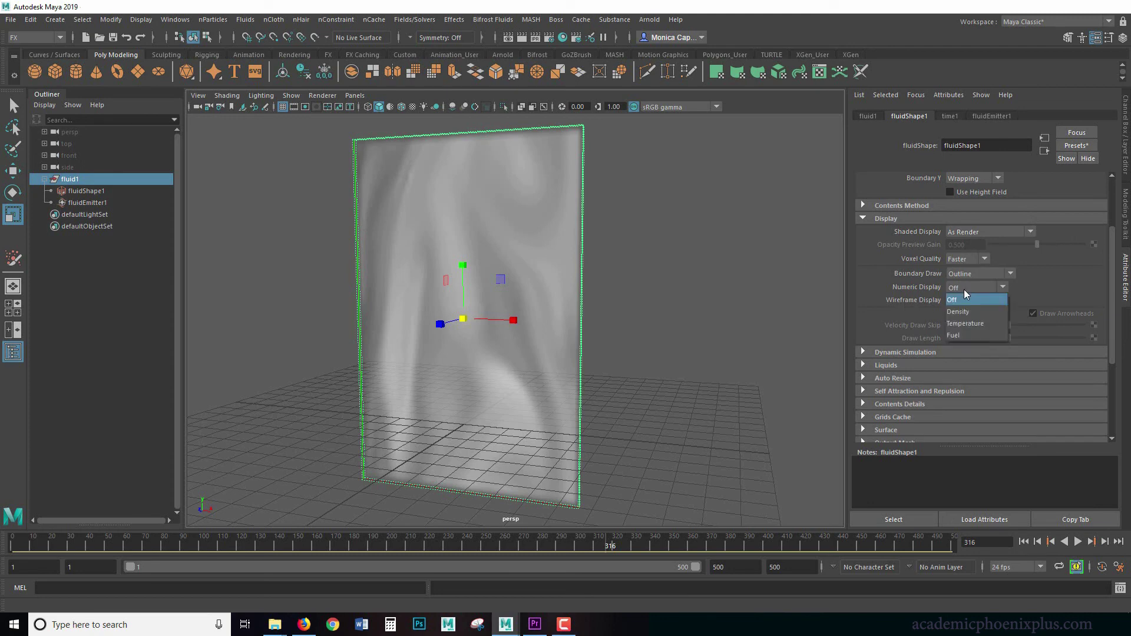
pyautogui.click(969, 312)
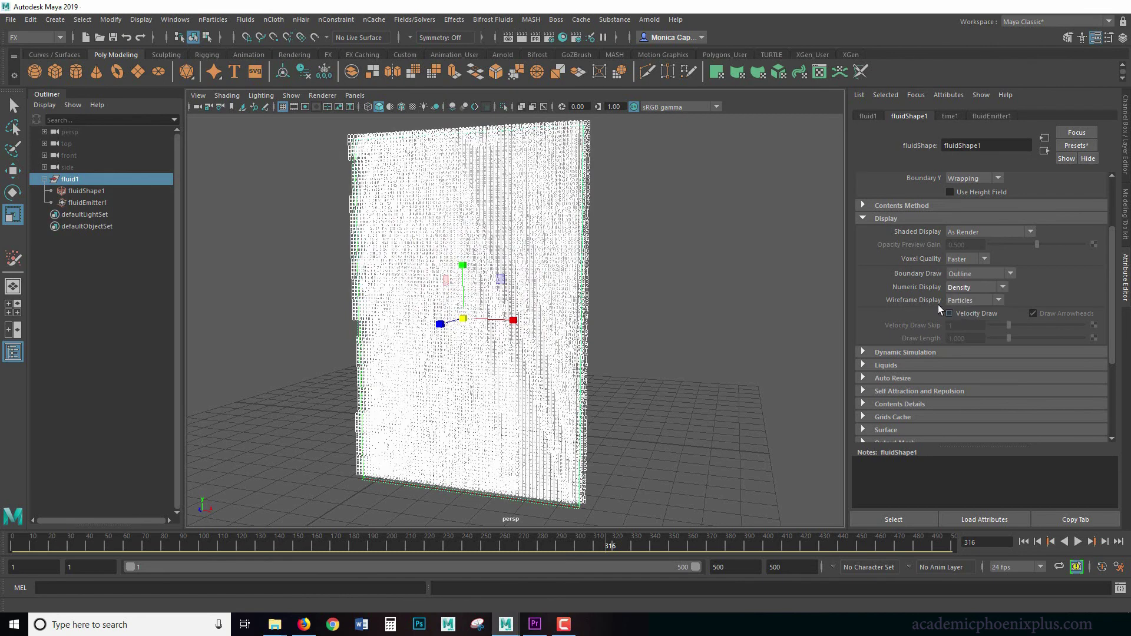
pyautogui.click(1024, 541)
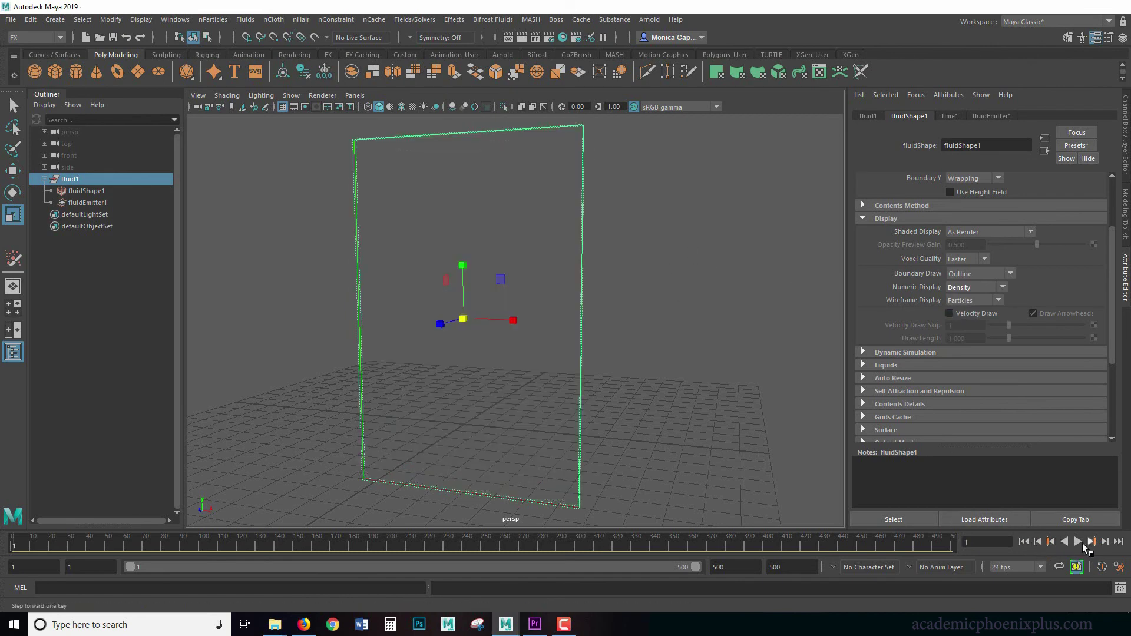
pyautogui.click(1079, 542)
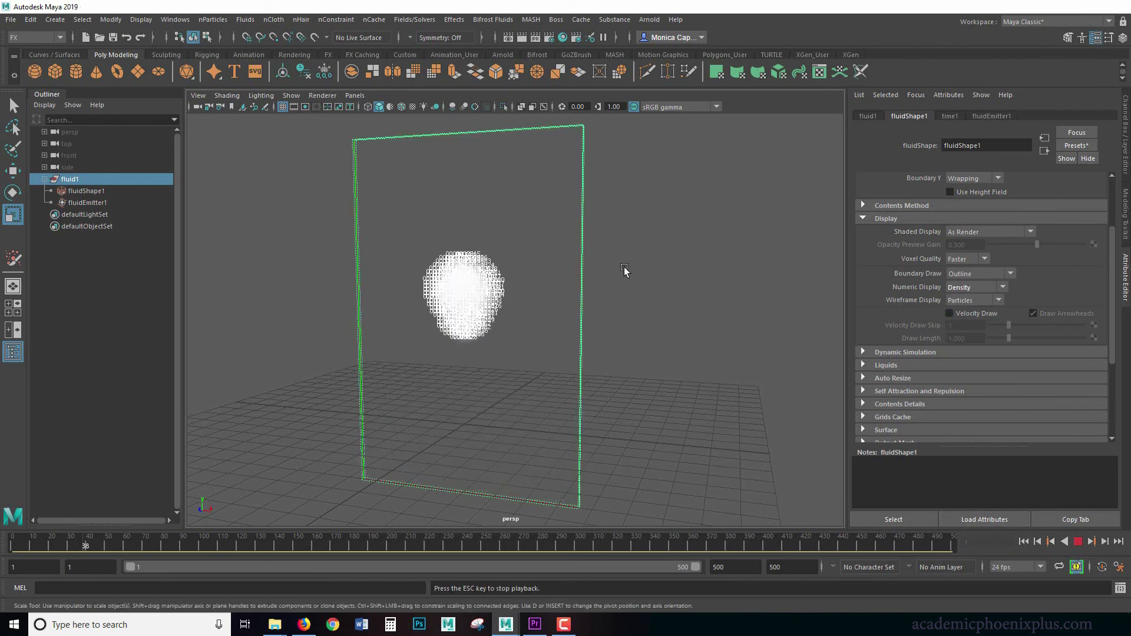
pyautogui.scroll(10, 710, 290)
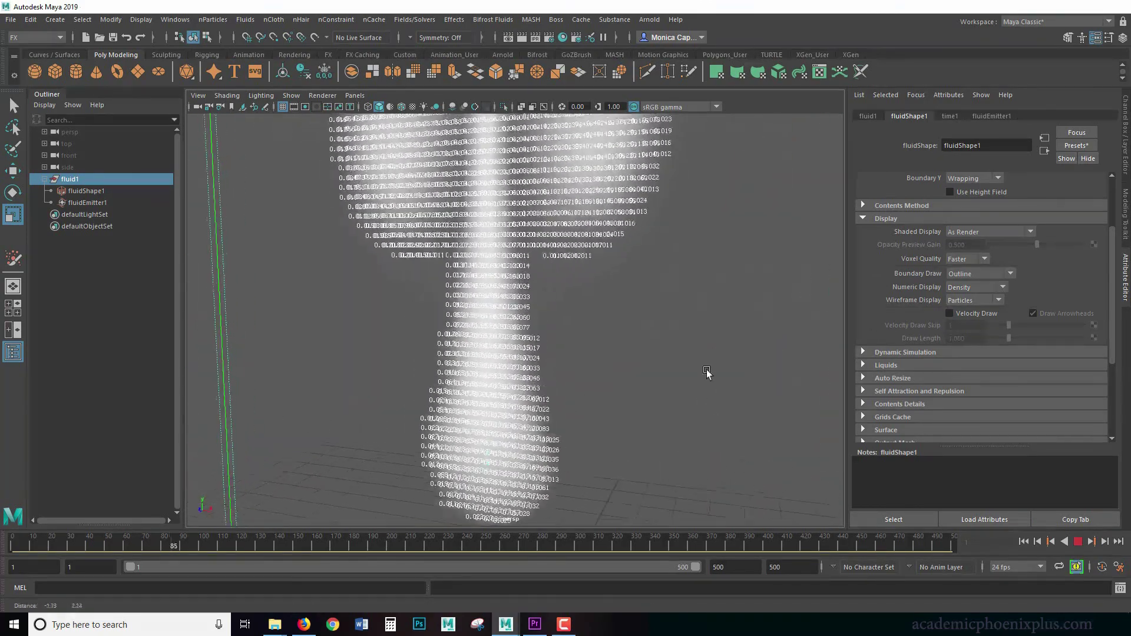
pyautogui.scroll(5, 678, 359)
pyautogui.scroll(-10, 596, 345)
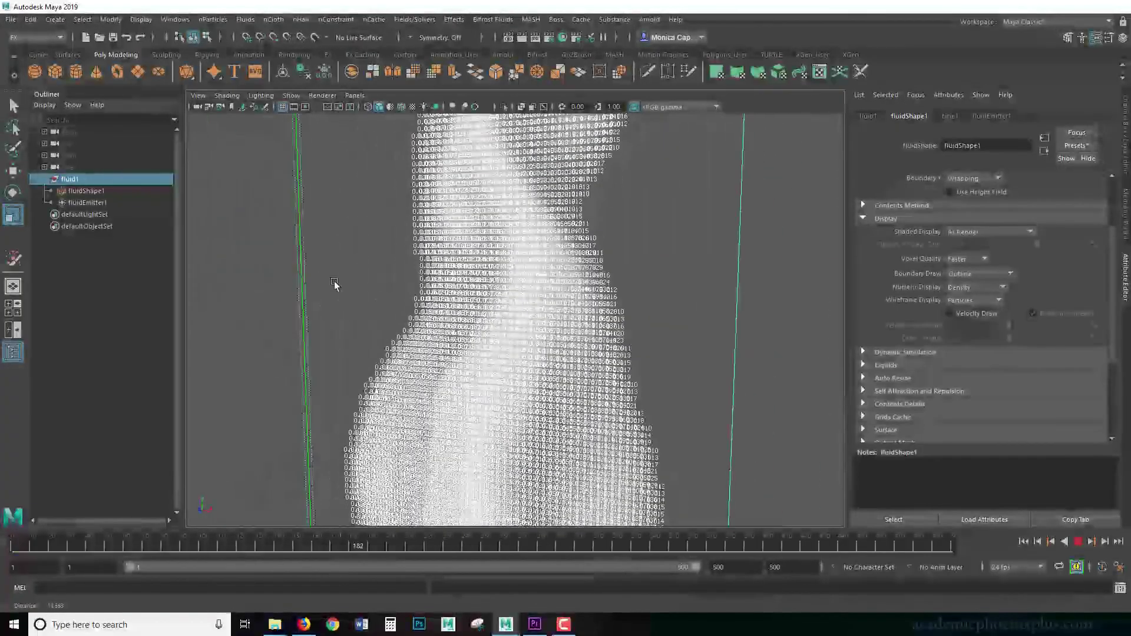
pyautogui.scroll(-10, 624, 326)
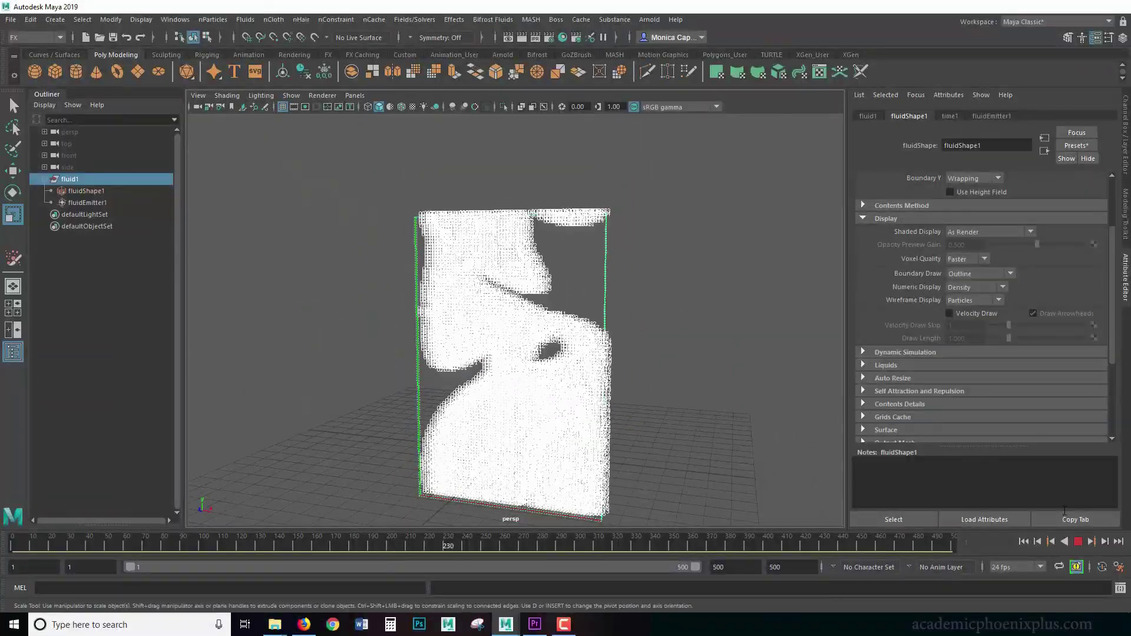
pyautogui.press('Escape')
pyautogui.scroll(4, 707, 275)
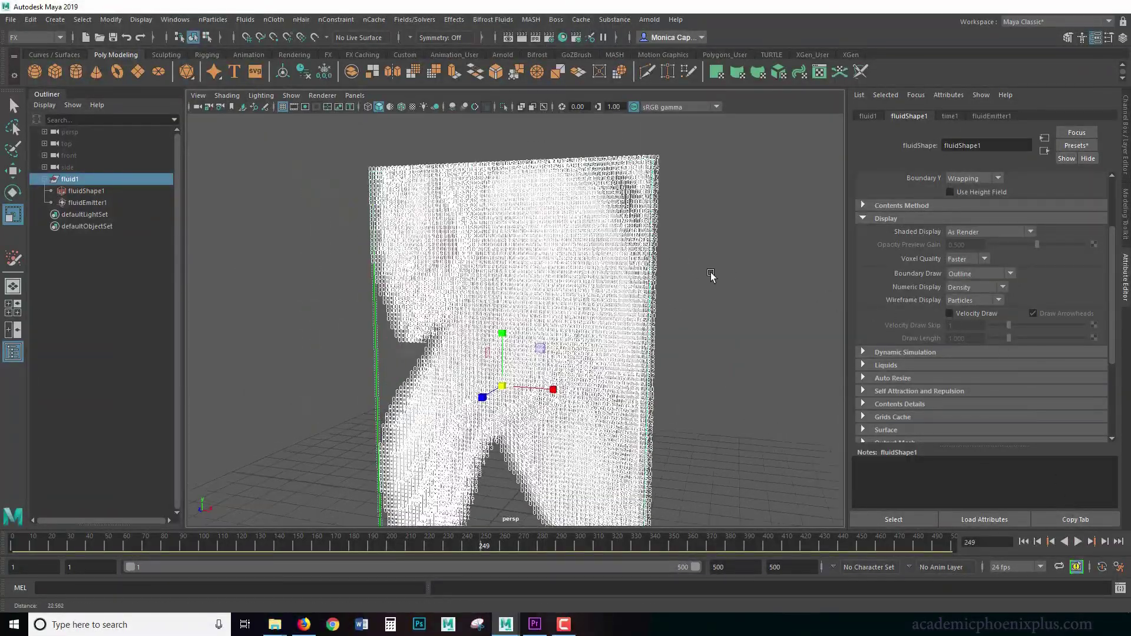
pyautogui.scroll(-1, 707, 274)
# - Preview Temperature and Fuel numeric display, then set it Off with Outline boundary draw
pyautogui.click(995, 287)
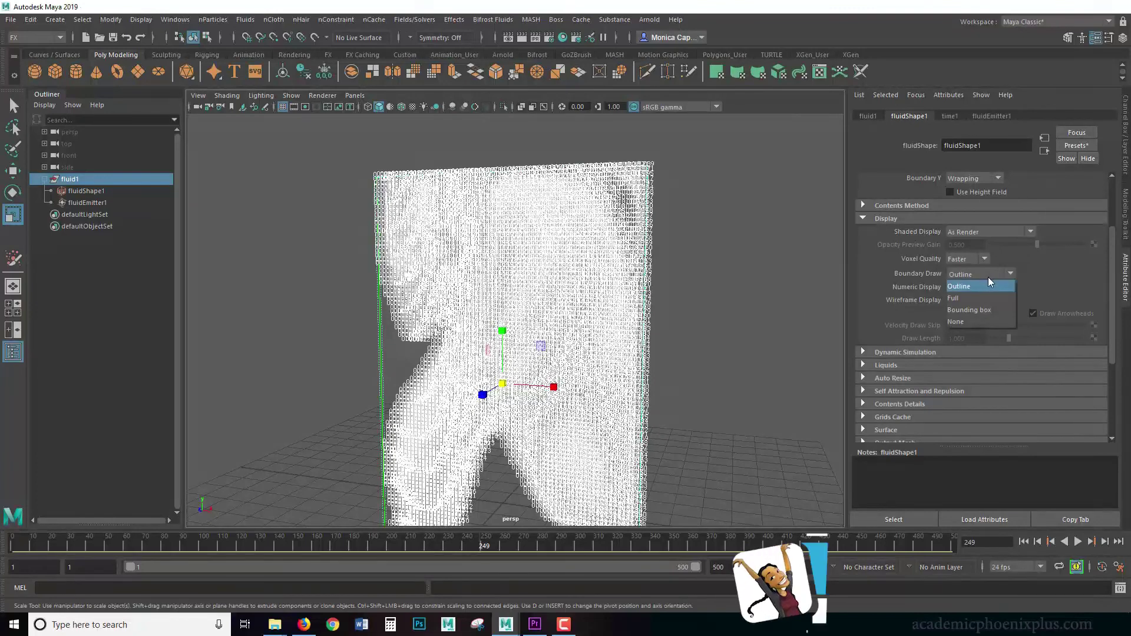
pyautogui.click(985, 276)
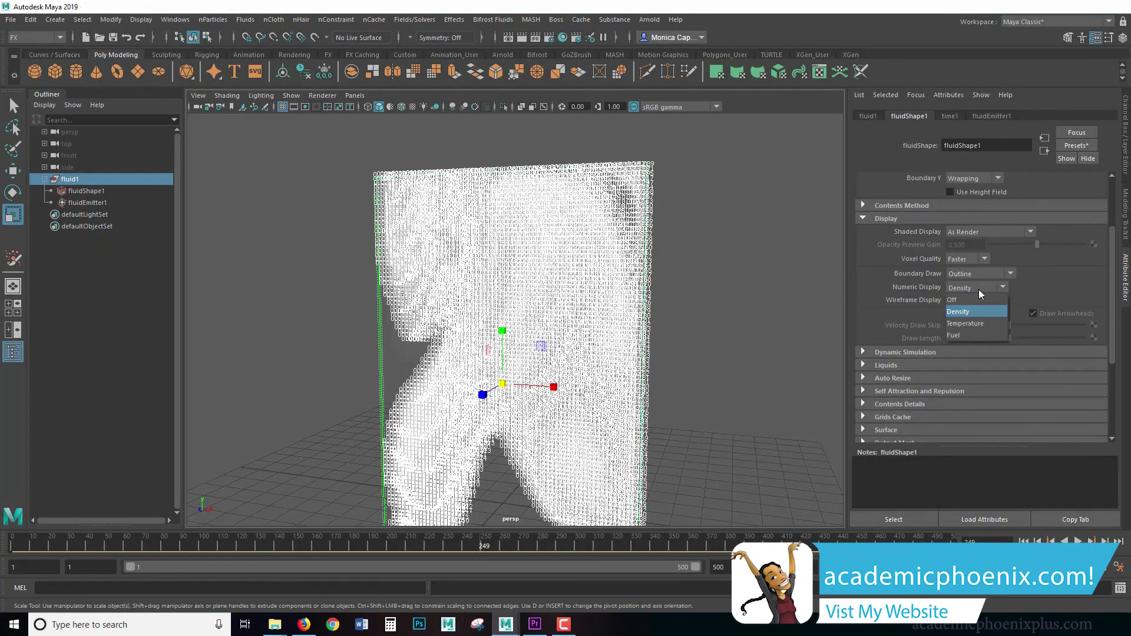
pyautogui.click(978, 325)
pyautogui.click(972, 288)
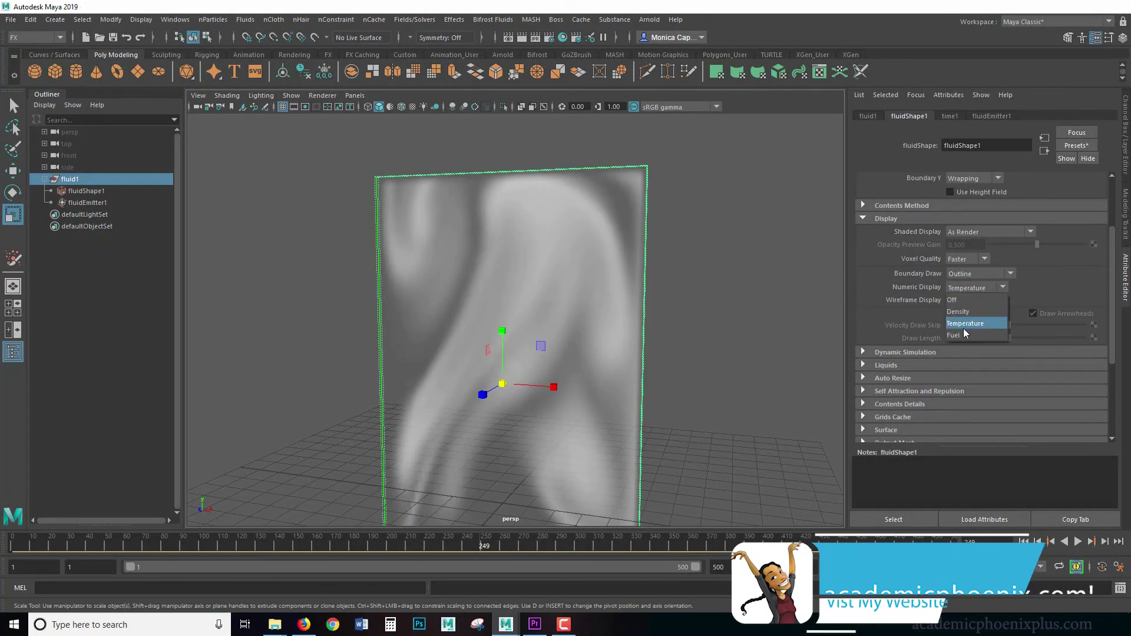
pyautogui.click(962, 333)
pyautogui.click(971, 291)
pyautogui.click(963, 298)
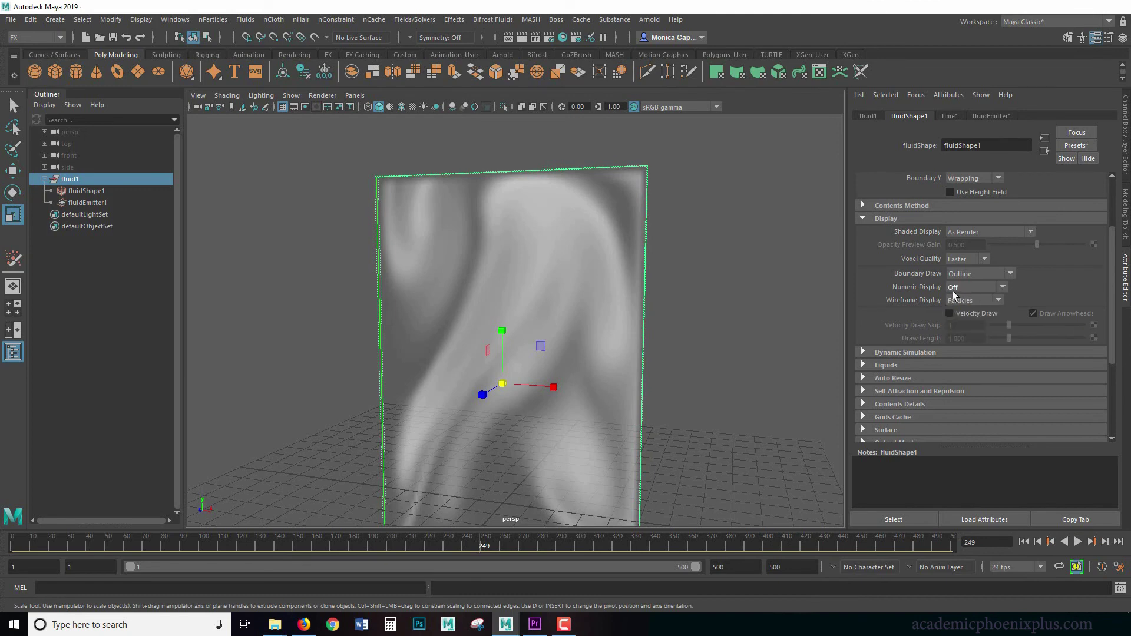
pyautogui.click(971, 274)
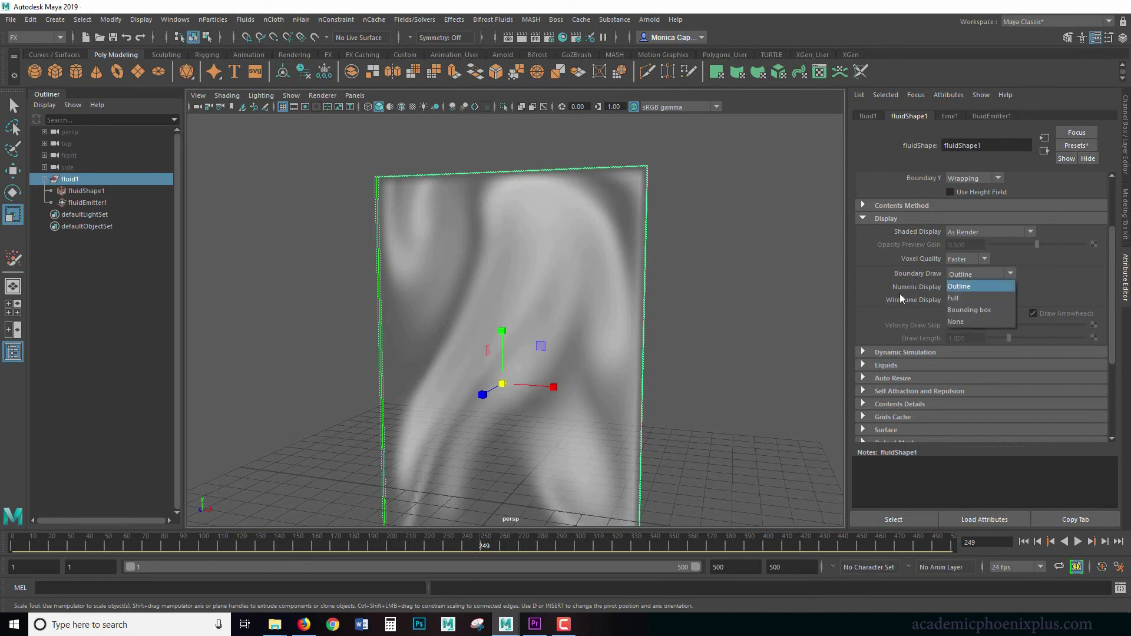
pyautogui.click(923, 299)
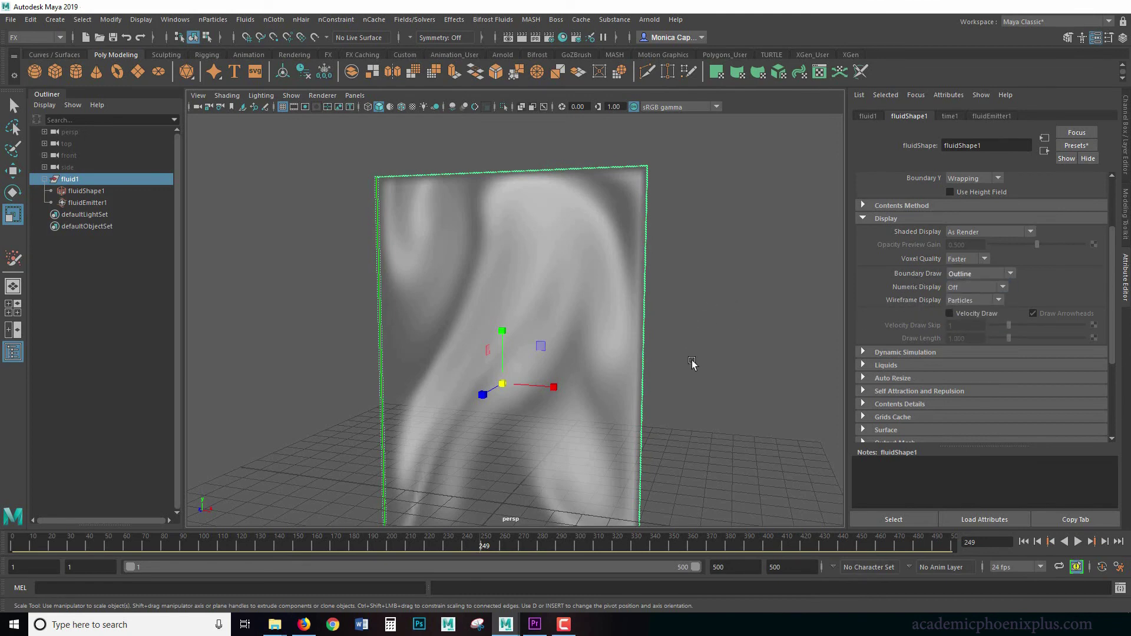
pyautogui.keyDown('alt'); pyautogui.moveTo(692, 364); pyautogui.dragTo(734, 346, button='right'); pyautogui.keyUp('alt')
pyautogui.click(735, 346)
pyautogui.click(608, 347)
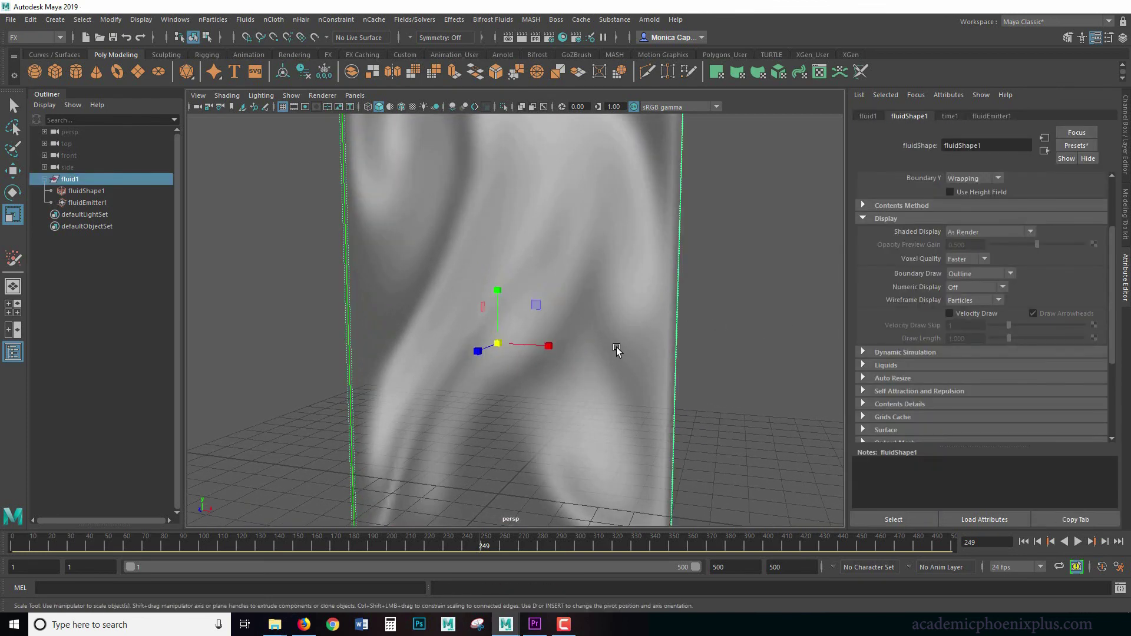
pyautogui.press('4')
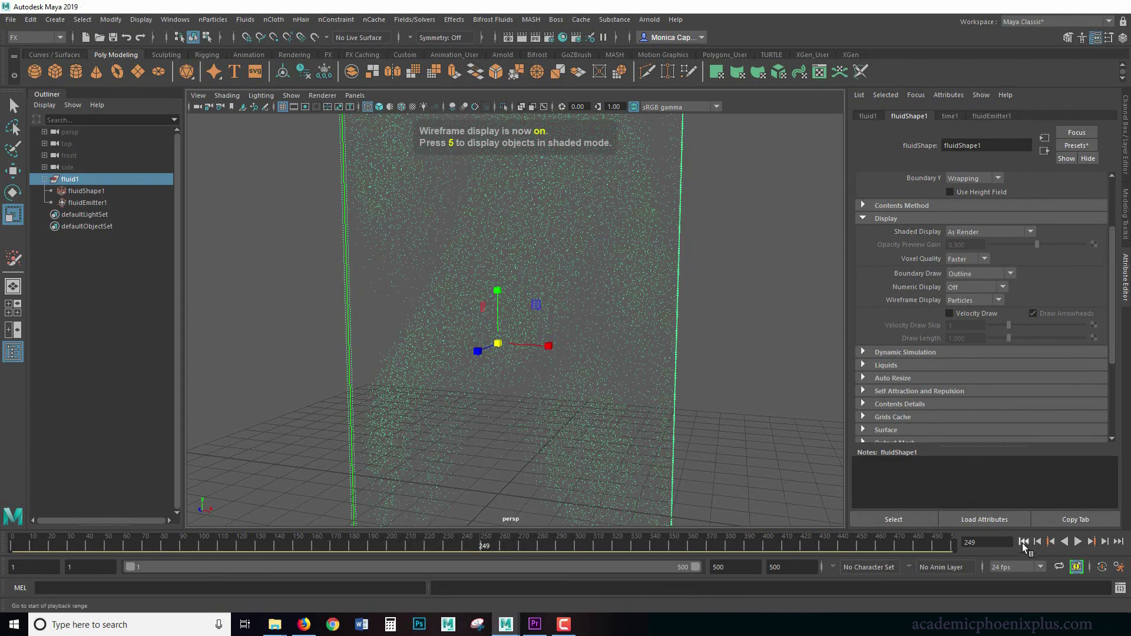
pyautogui.click(1023, 542)
pyautogui.click(1077, 542)
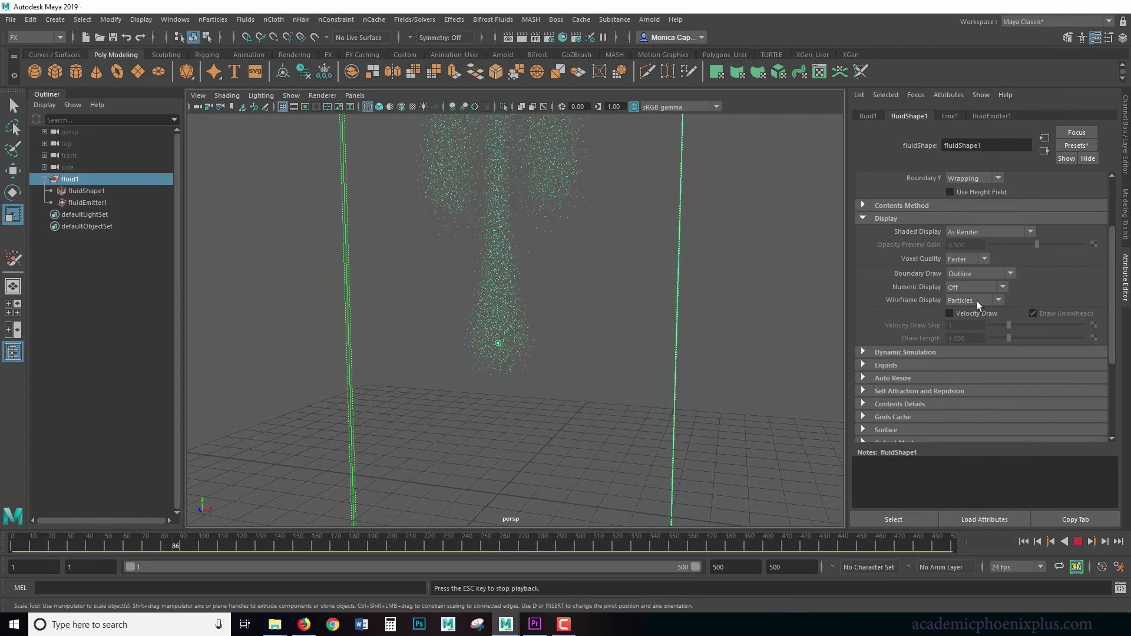
pyautogui.keyDown('alt'); pyautogui.moveTo(734, 252); pyautogui.dragTo(760, 248, button='right'); pyautogui.keyUp('alt')
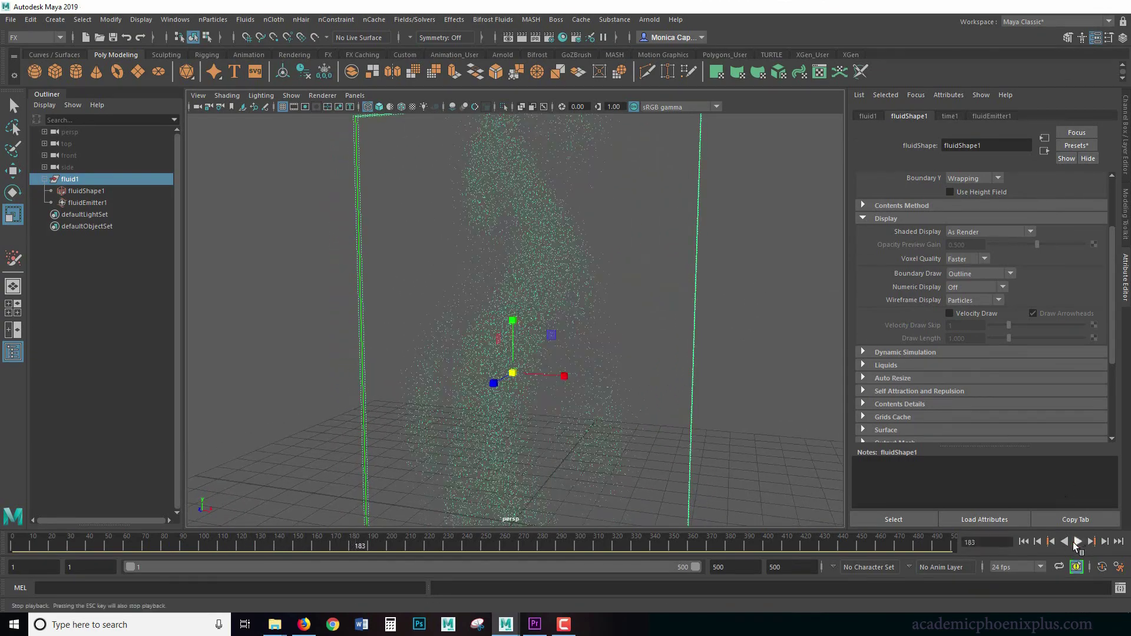
pyautogui.click(1074, 542)
pyautogui.click(212, 20)
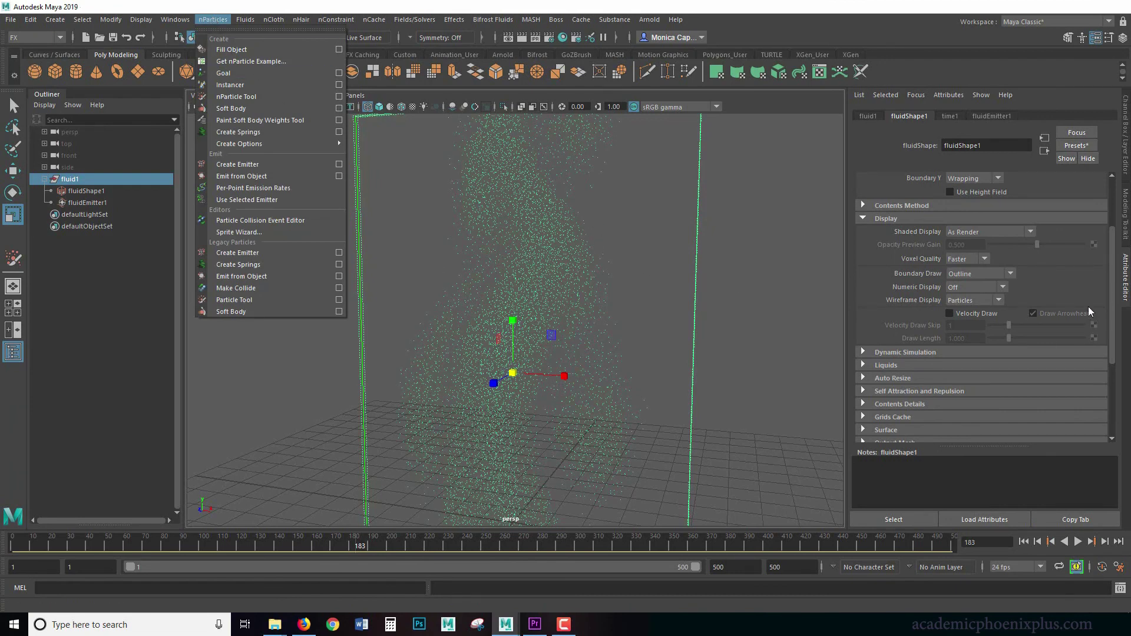
pyautogui.click(982, 301)
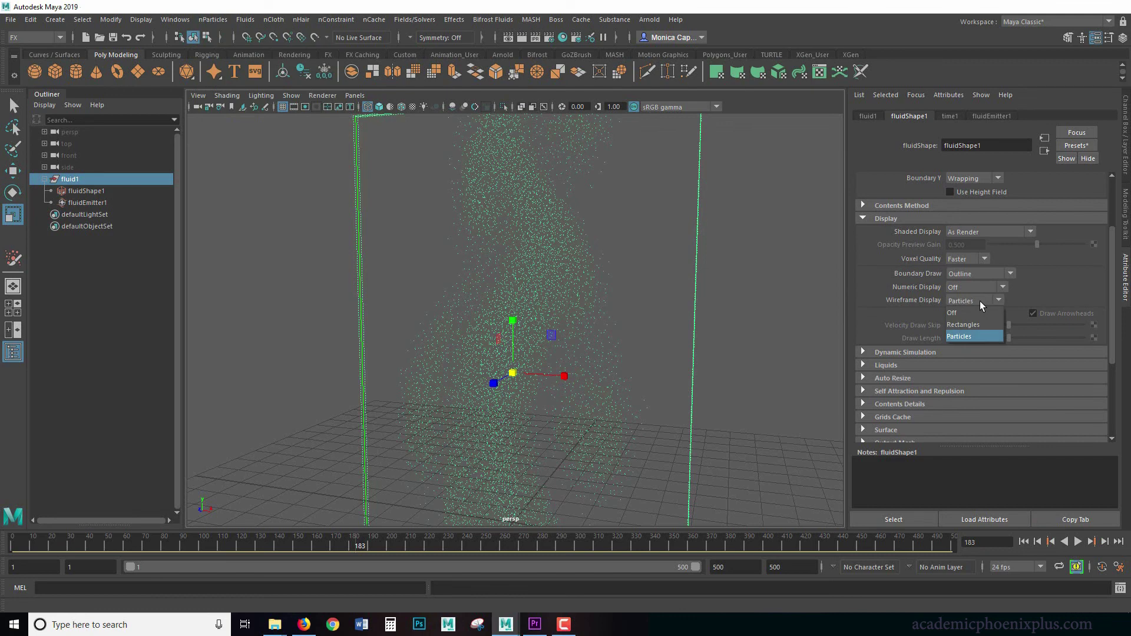
pyautogui.click(974, 325)
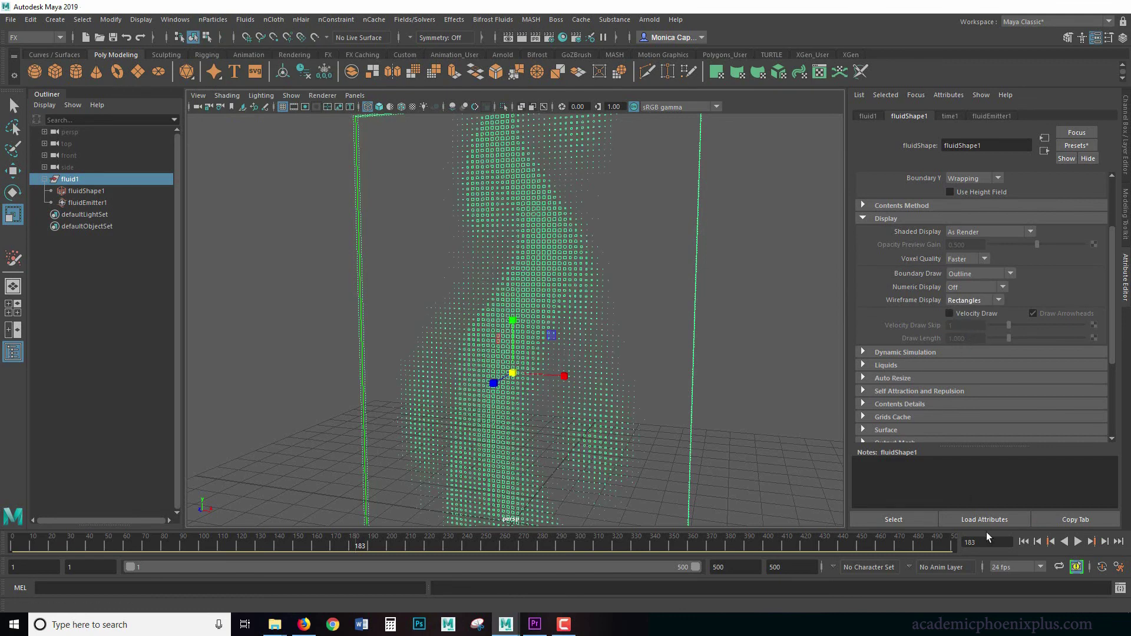
pyautogui.click(1024, 542)
pyautogui.click(1078, 542)
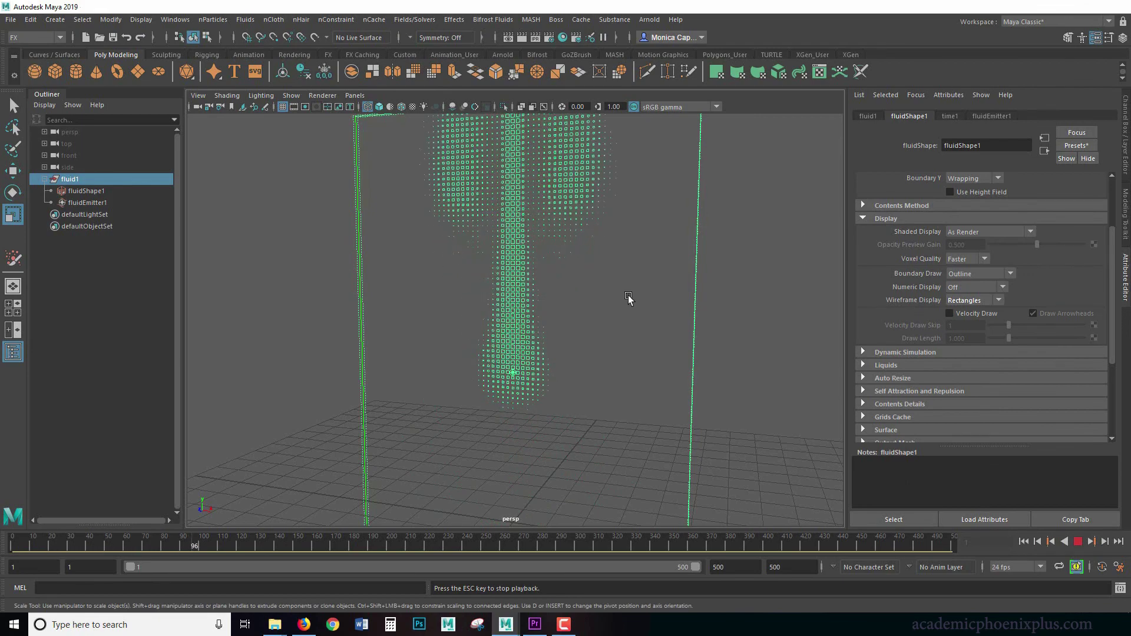
pyautogui.keyDown('alt'); pyautogui.moveTo(662, 278); pyautogui.dragTo(744, 302, button='right'); pyautogui.keyUp('alt')
pyautogui.scroll(2, 525, 320)
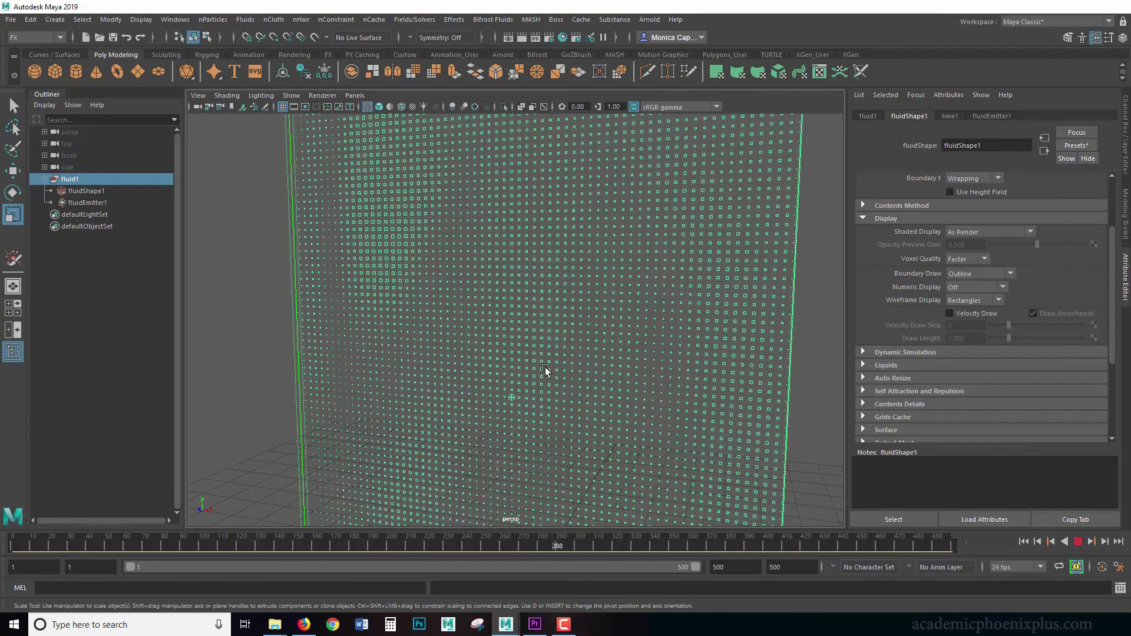
pyautogui.keyDown('alt'); pyautogui.moveTo(761, 365); pyautogui.dragTo(555, 293, button='right'); pyautogui.keyUp('alt')
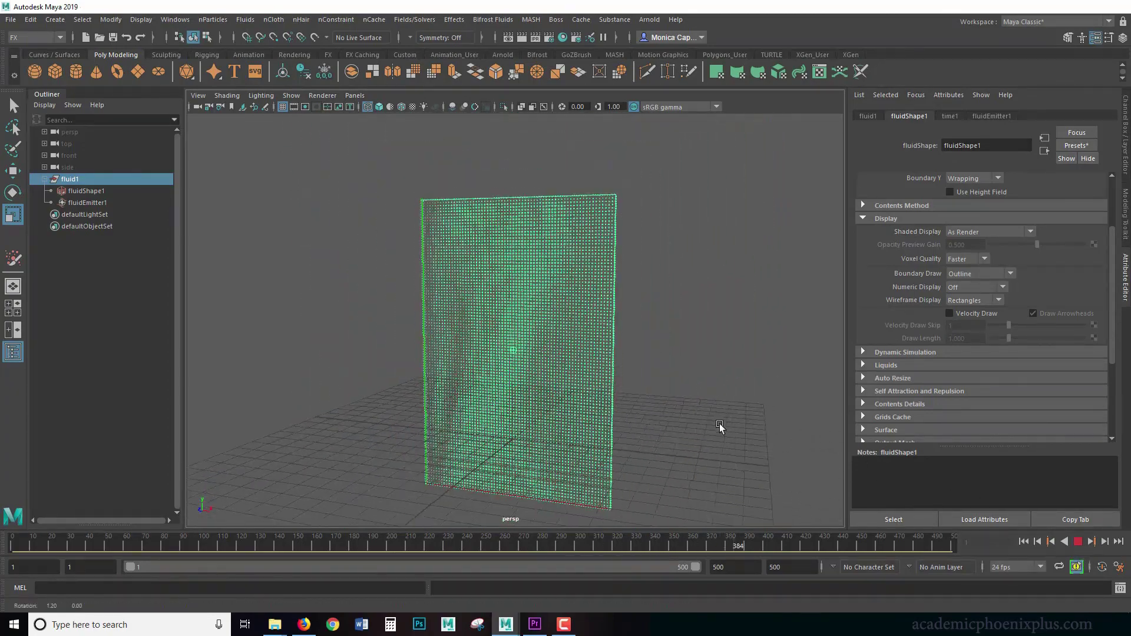
pyautogui.keyDown('alt'); pyautogui.moveTo(720, 423); pyautogui.dragTo(727, 432); pyautogui.keyUp('alt')
pyautogui.click(1078, 541)
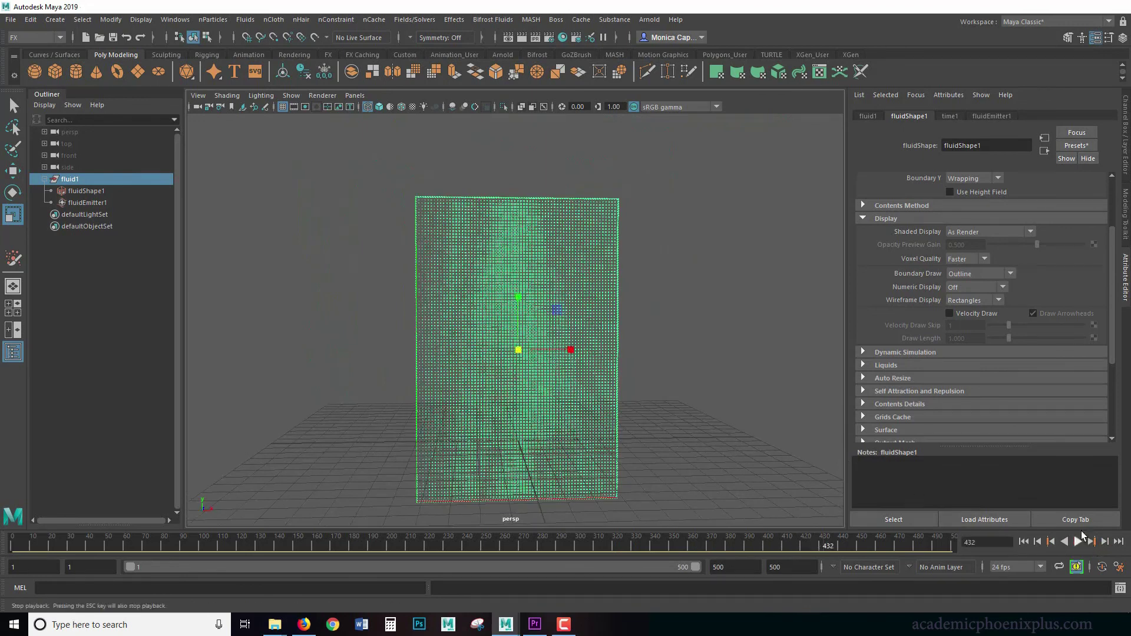
pyautogui.click(986, 312)
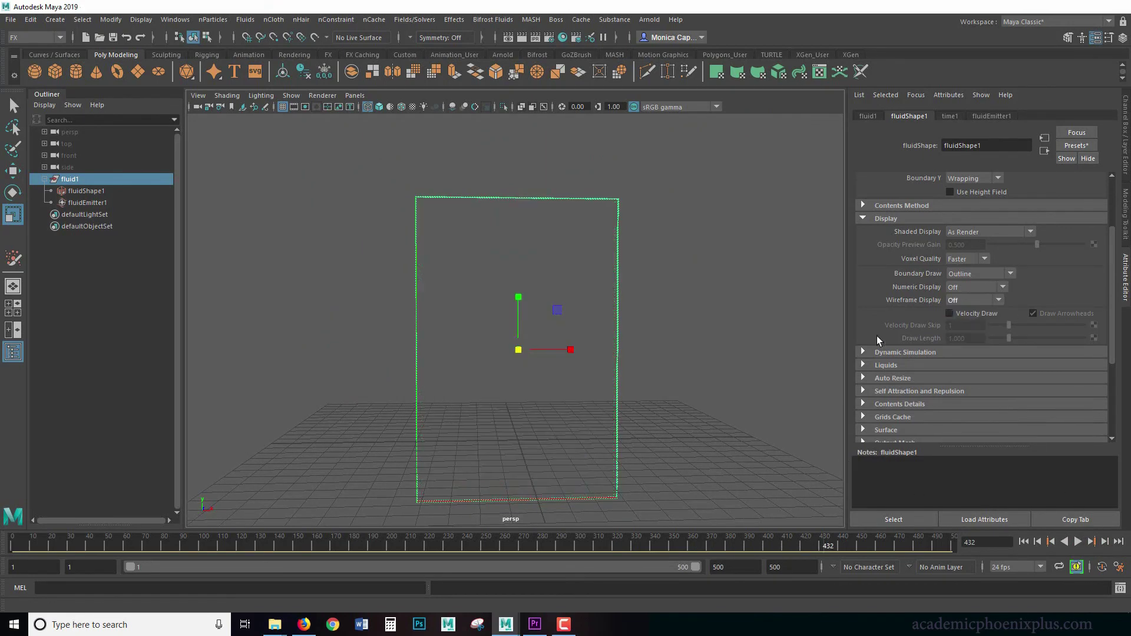
pyautogui.click(970, 335)
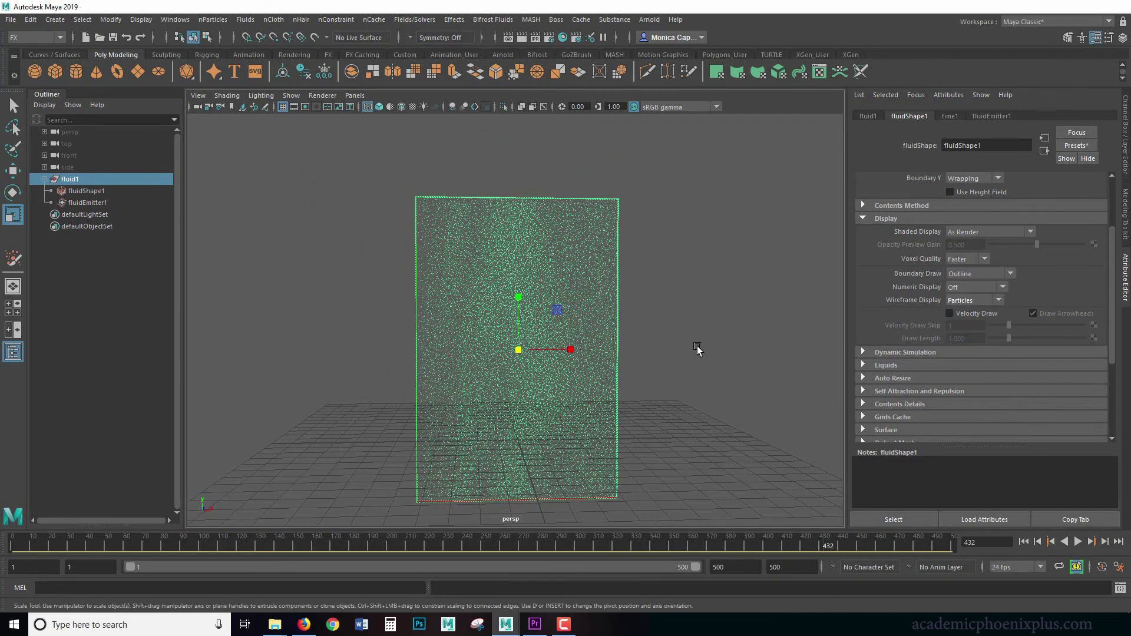
pyautogui.keyDown('alt'); pyautogui.moveTo(656, 350); pyautogui.dragTo(633, 350); pyautogui.keyUp('alt')
pyautogui.press('5')
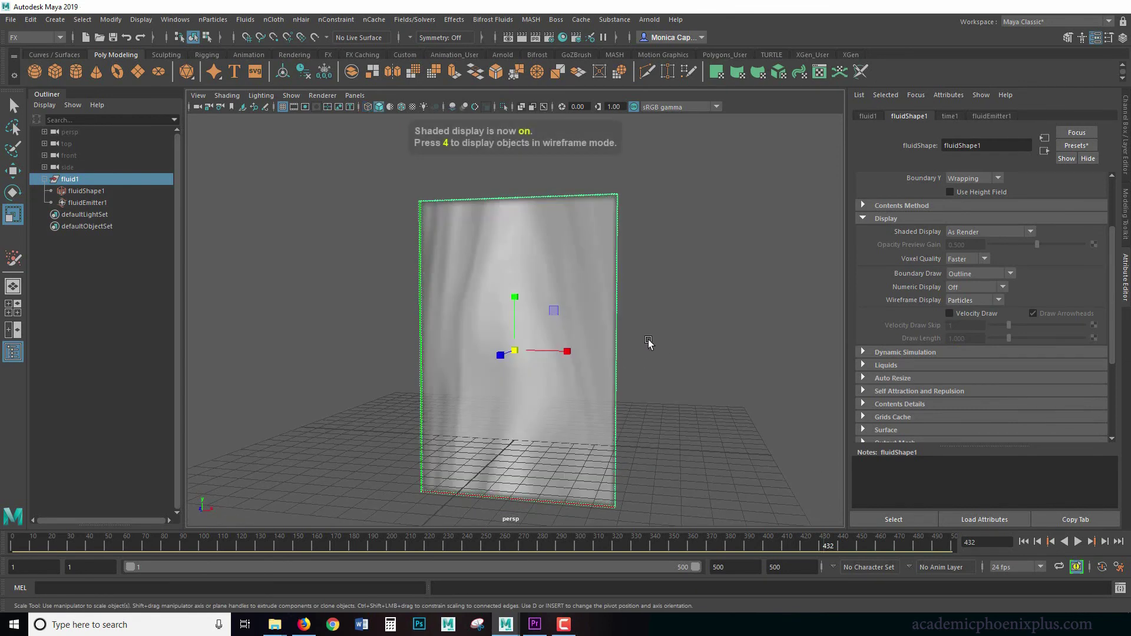
pyautogui.scroll(3, 654, 395)
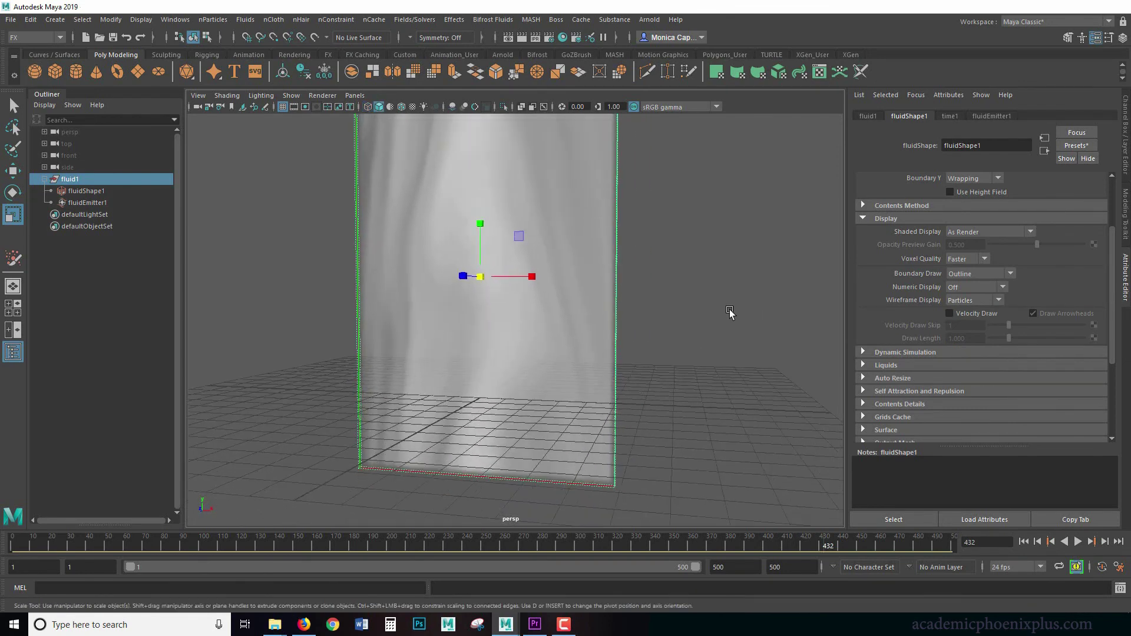
# - Set the Shading Color swatch to red and play to see red smoke
pyautogui.click(931, 218)
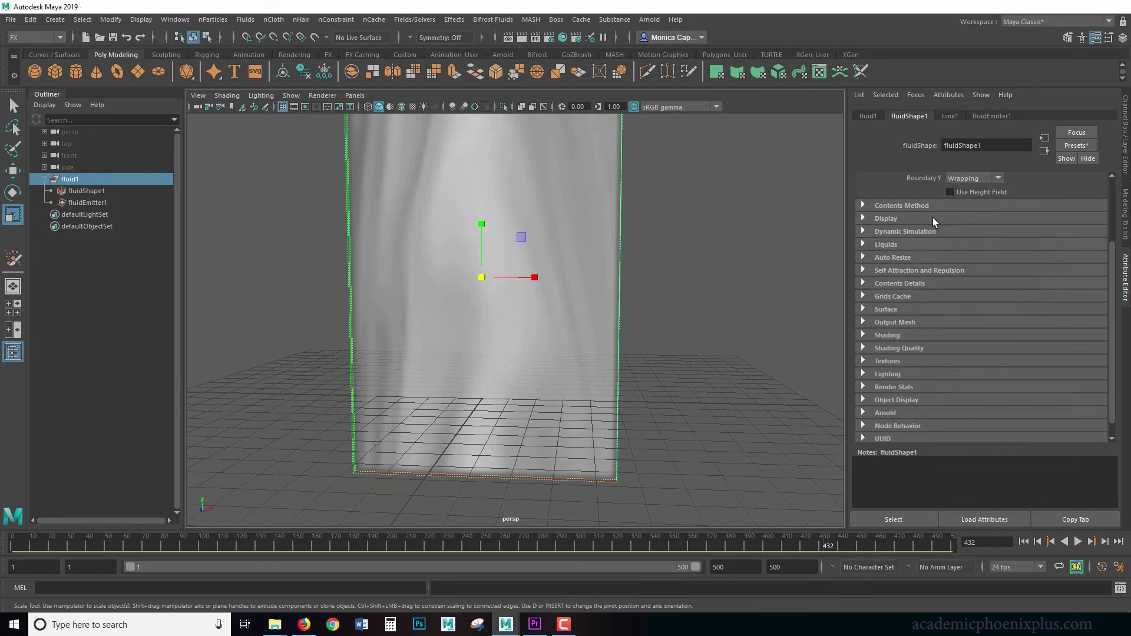
pyautogui.click(880, 335)
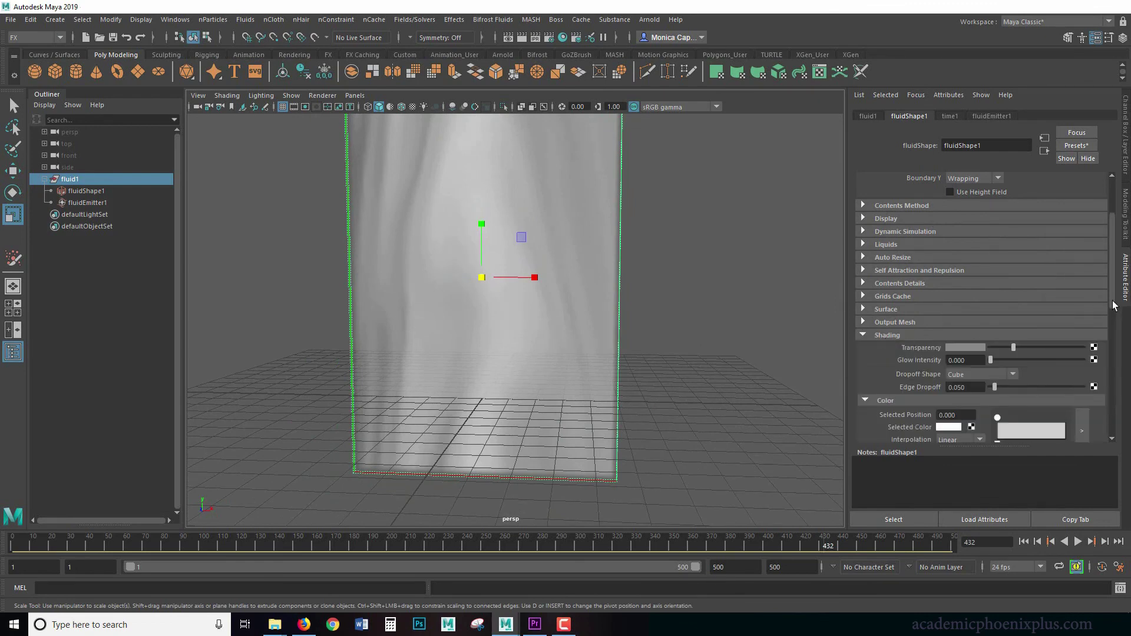
pyautogui.scroll(-5, 1115, 306)
pyautogui.click(948, 260)
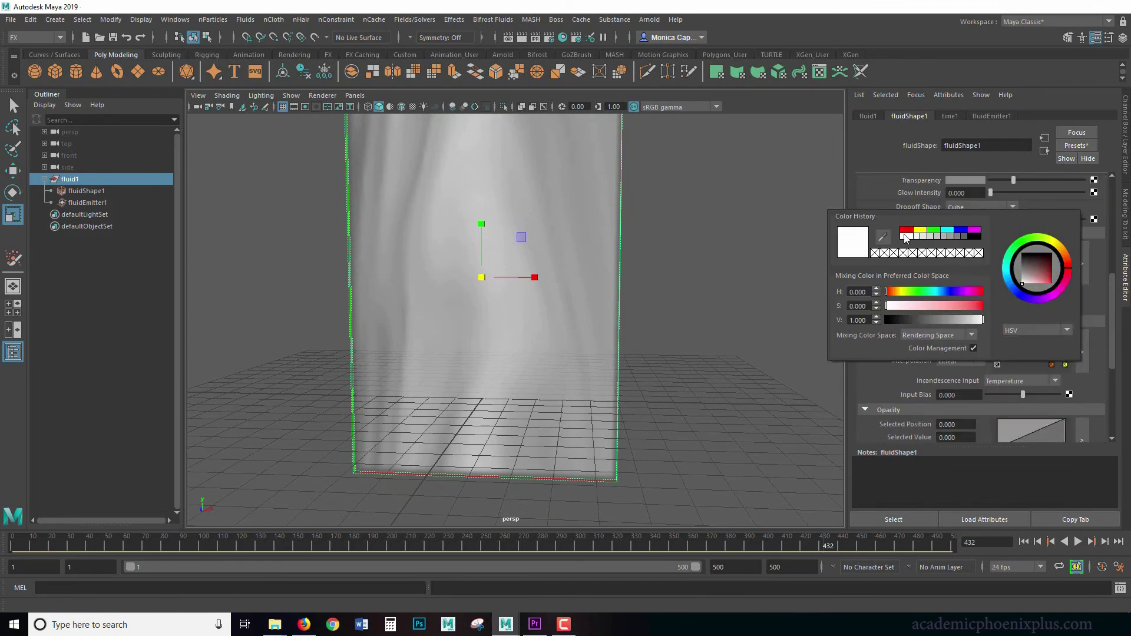
pyautogui.click(907, 231)
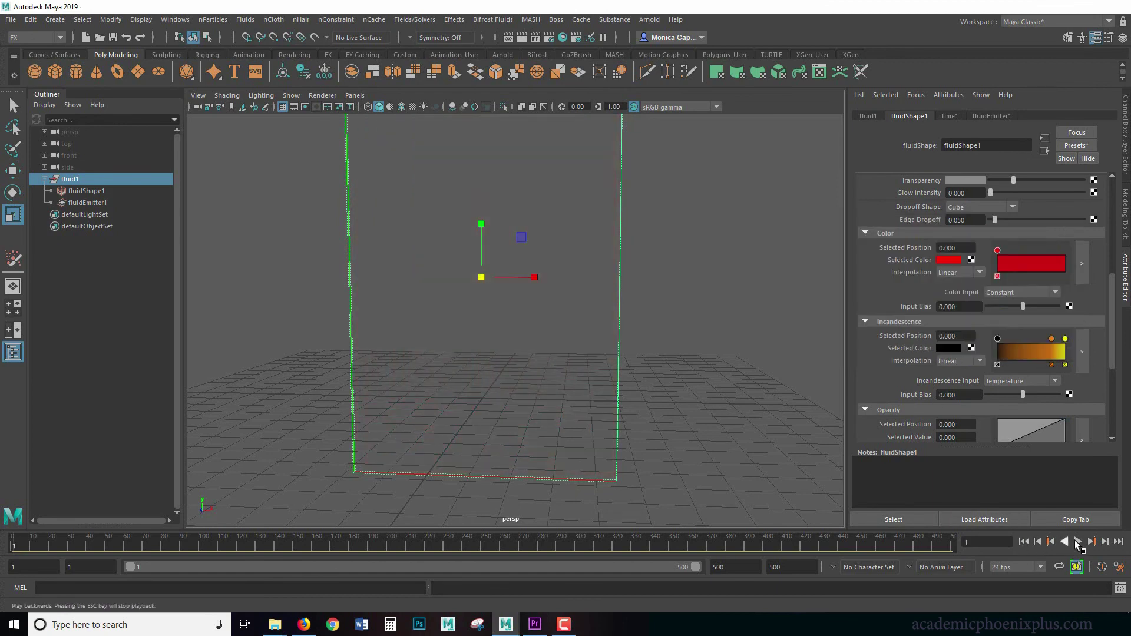
pyautogui.click(1077, 541)
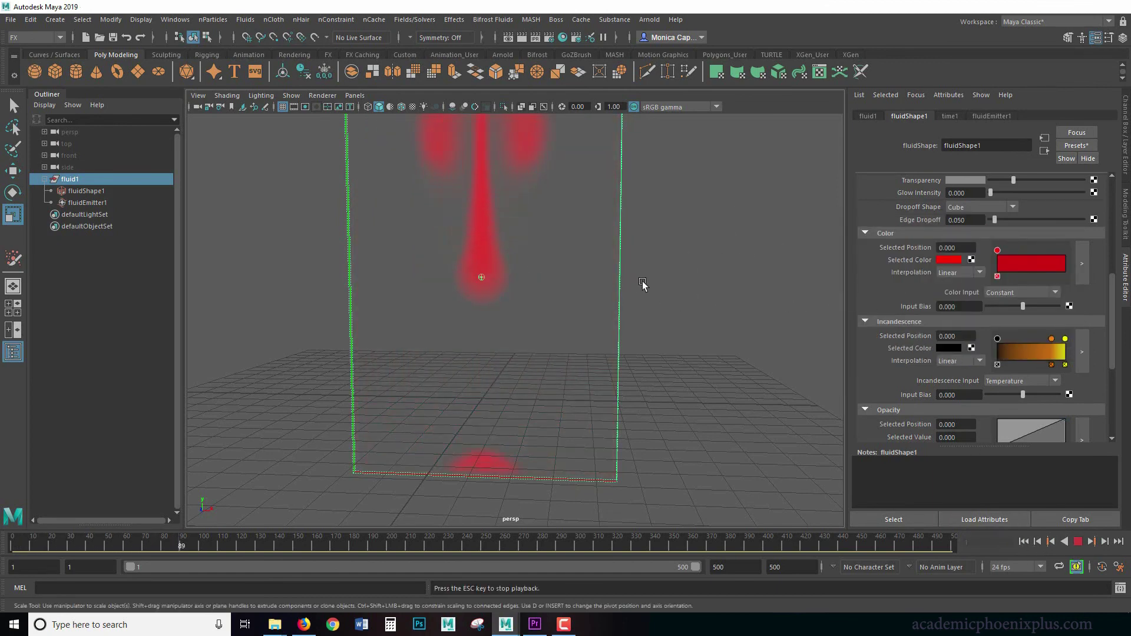
pyautogui.keyDown('alt'); pyautogui.moveTo(644, 340); pyautogui.dragTo(648, 392, button='middle'); pyautogui.keyUp('alt')
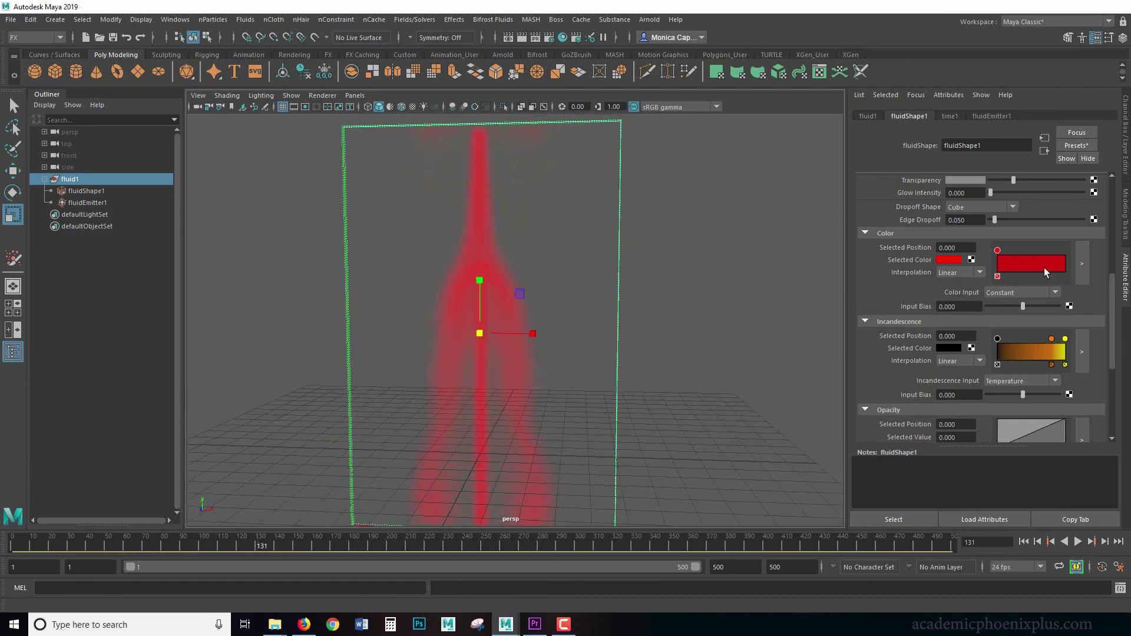
# - Enable Emit Fluid Color on fluidEmitter1, use Dynamic Grid color, and make it blue
pyautogui.click(988, 117)
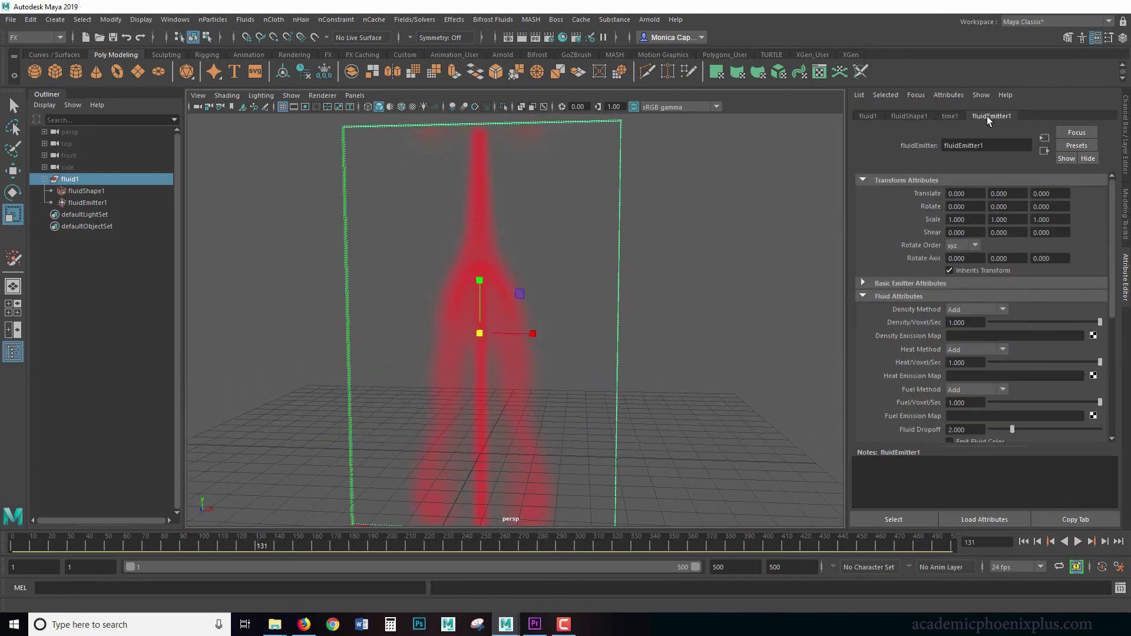
pyautogui.scroll(-5, 943, 321)
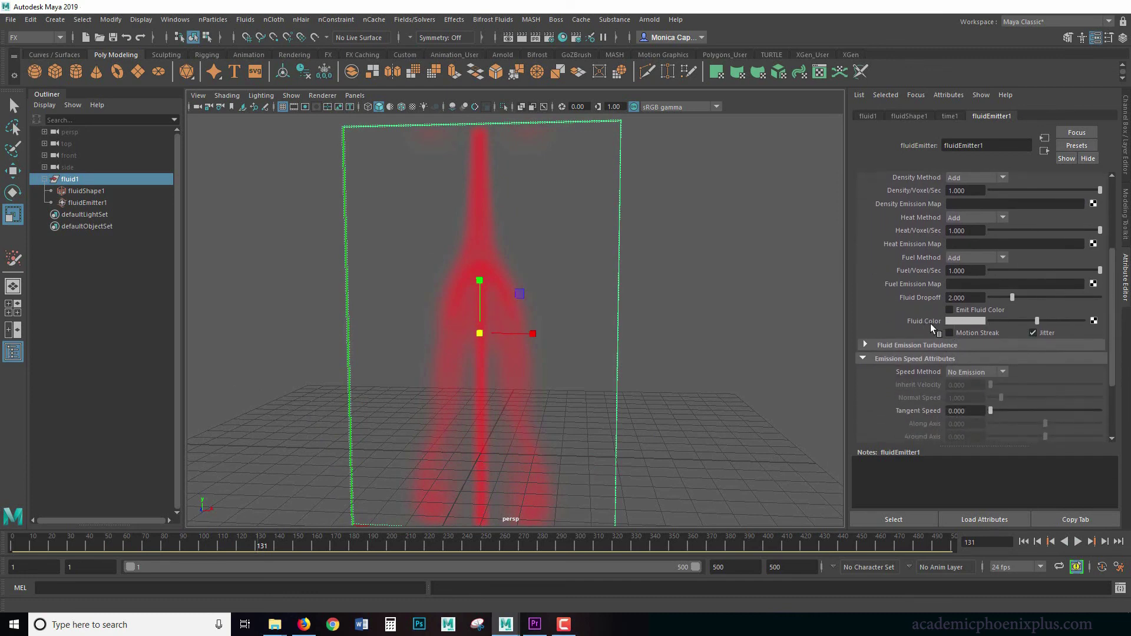
pyautogui.click(978, 312)
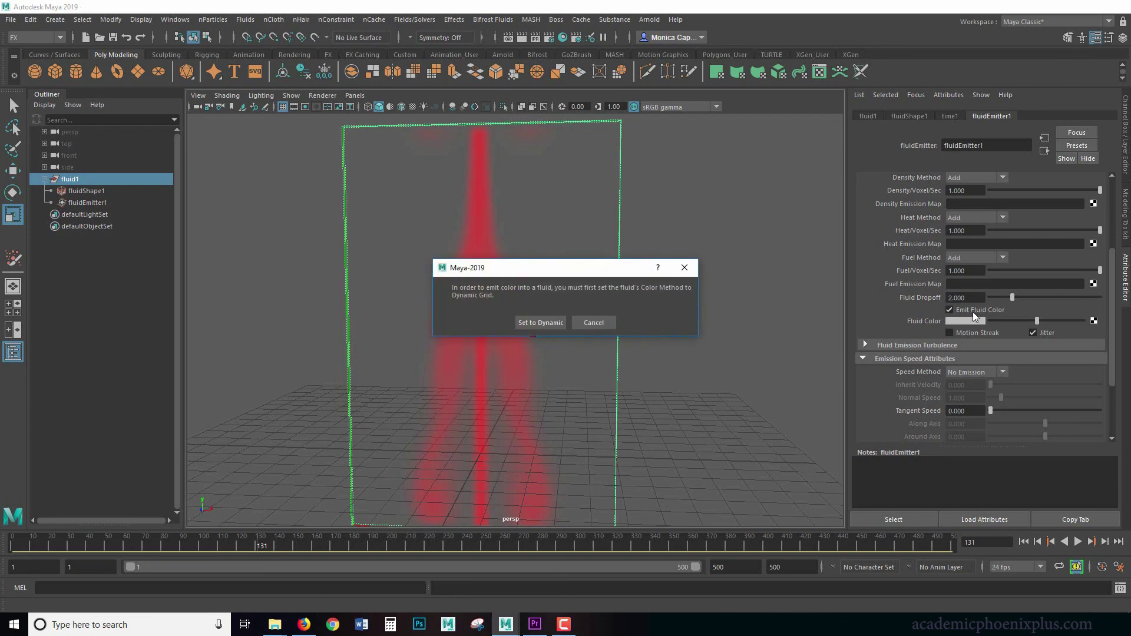
pyautogui.click(527, 321)
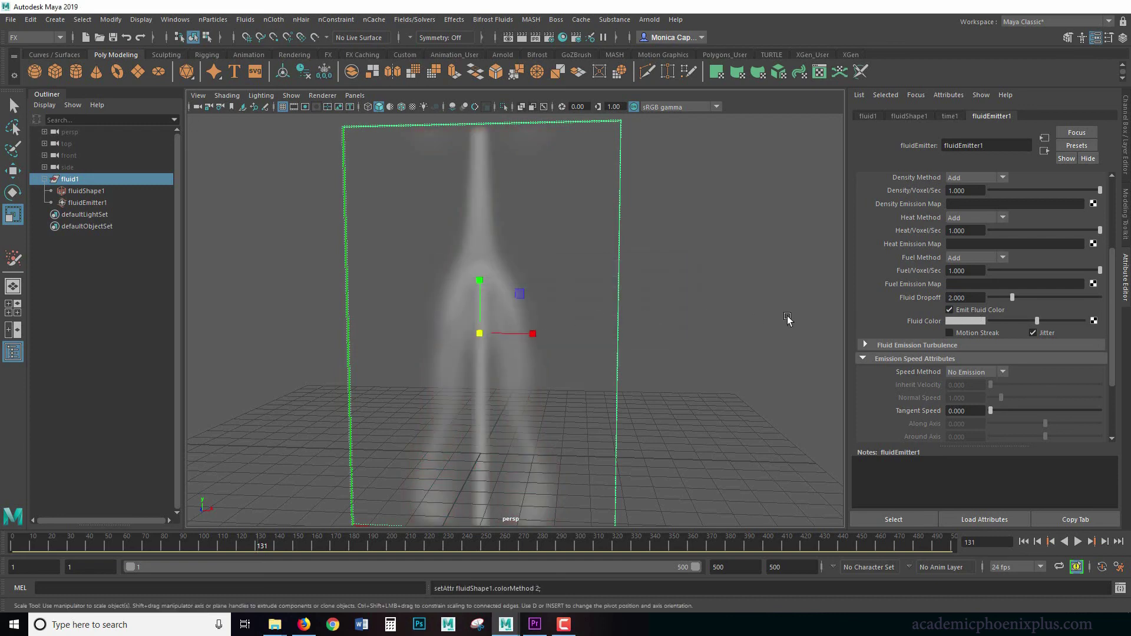
pyautogui.click(962, 322)
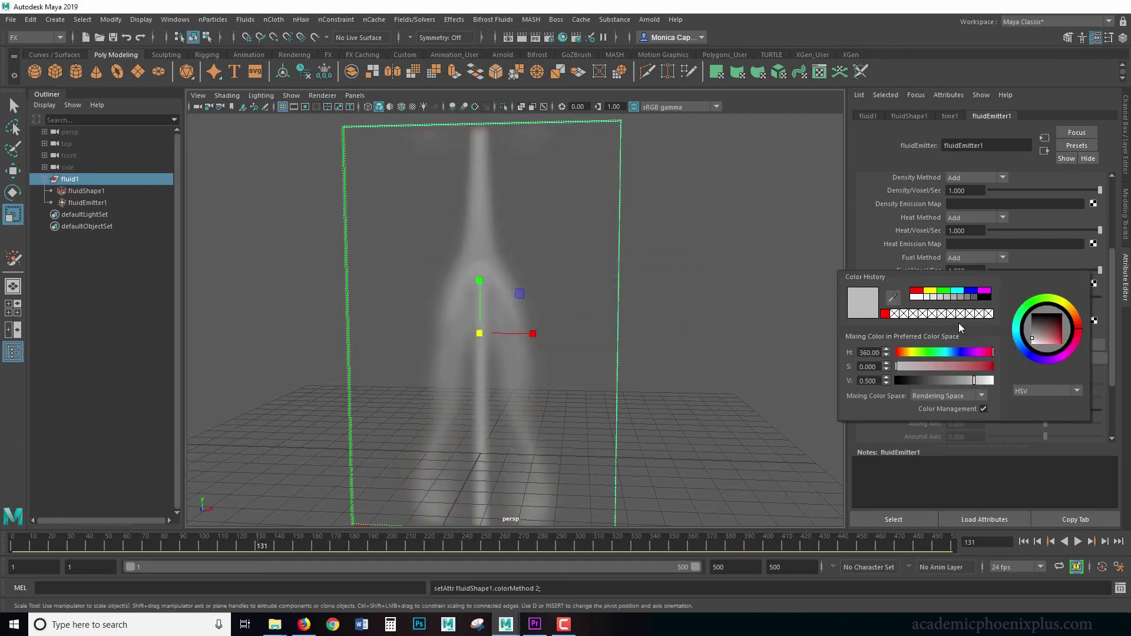
pyautogui.click(970, 291)
# - Replay the simulation to preview blue smoke, then stop and rewind to frame 1
pyautogui.click(1024, 541)
pyautogui.click(1077, 541)
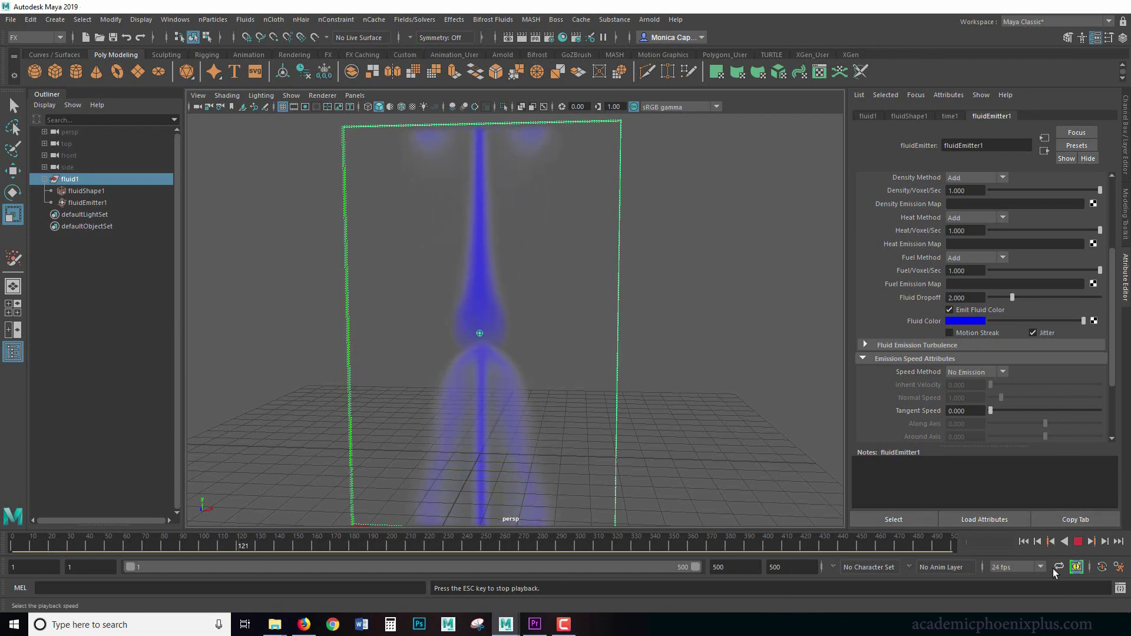
pyautogui.click(1077, 541)
pyautogui.click(1024, 541)
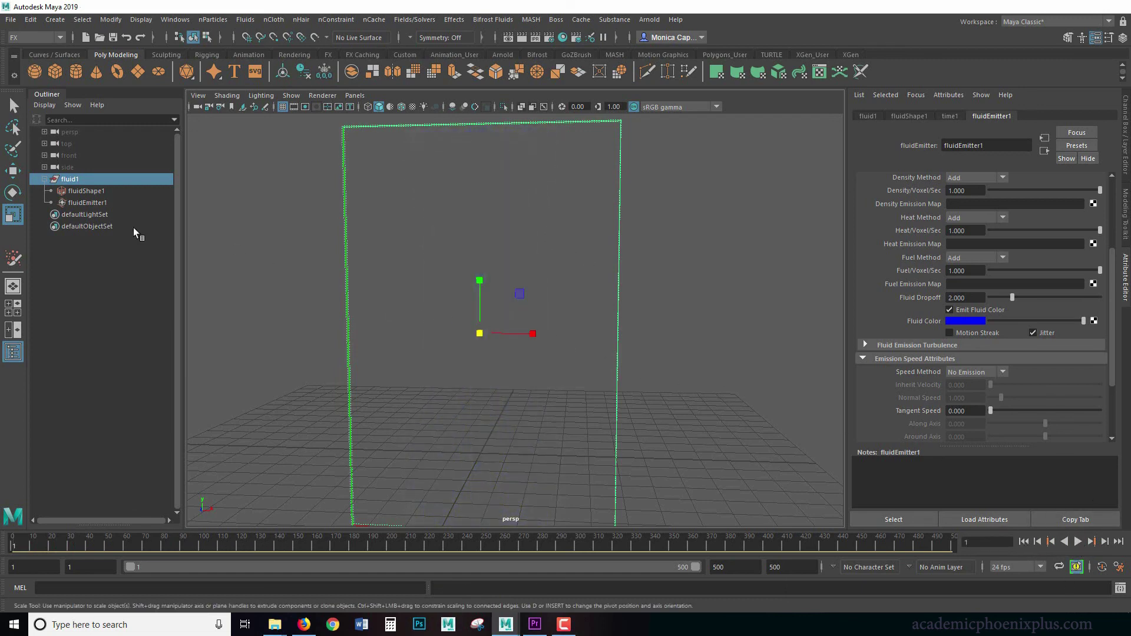
# - Move fluidEmitter1 to the left and reselect the fluid container
pyautogui.click(94, 203)
pyautogui.press('w')
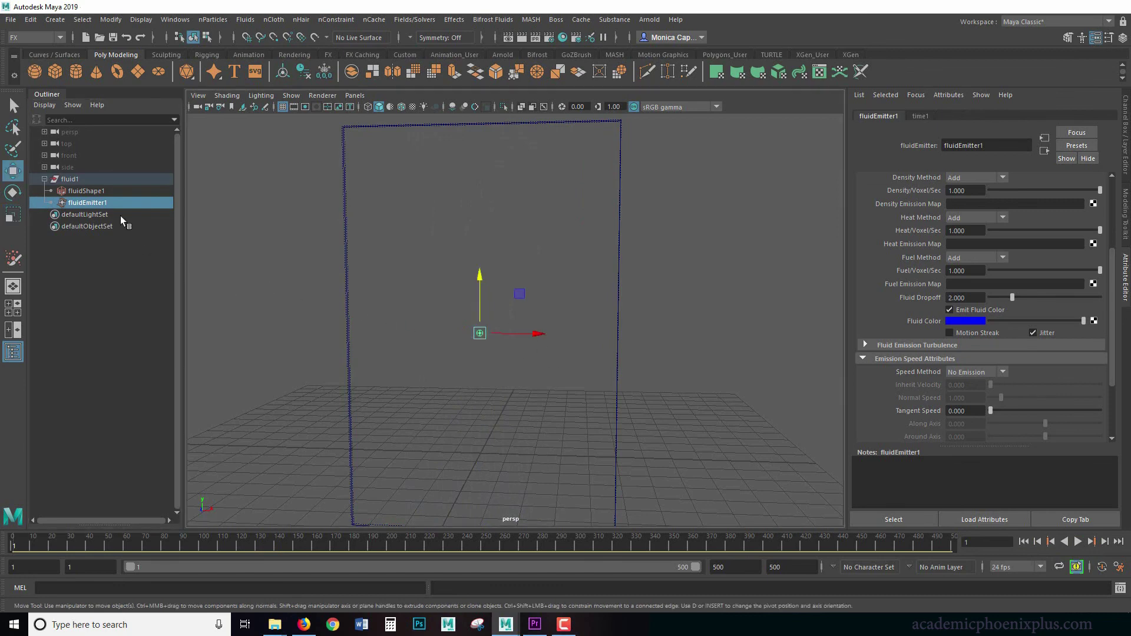
pyautogui.moveTo(551, 340); pyautogui.dragTo(515, 332)
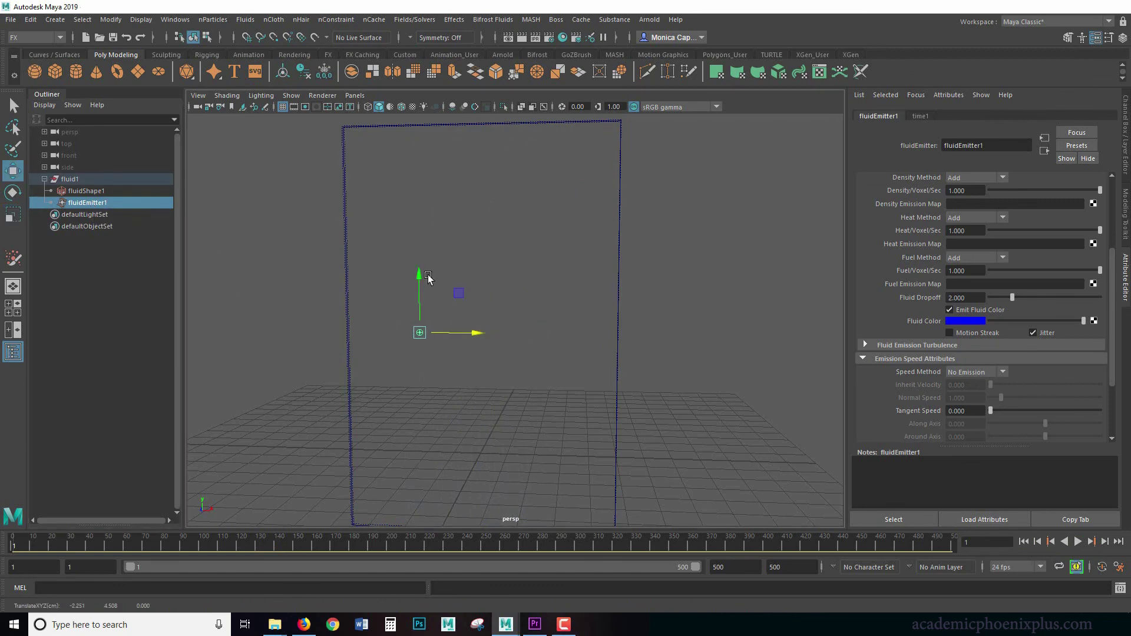
pyautogui.press('Up')
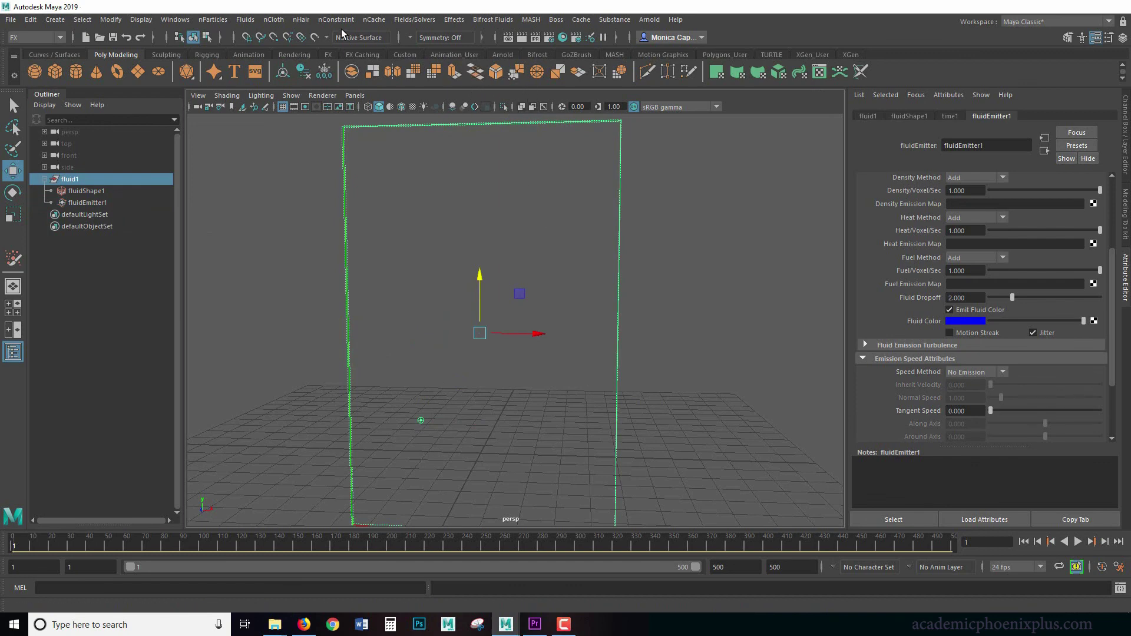
# - Add a second emitter to fluid1 and move fluidEmitter2 to the right
pyautogui.click(248, 20)
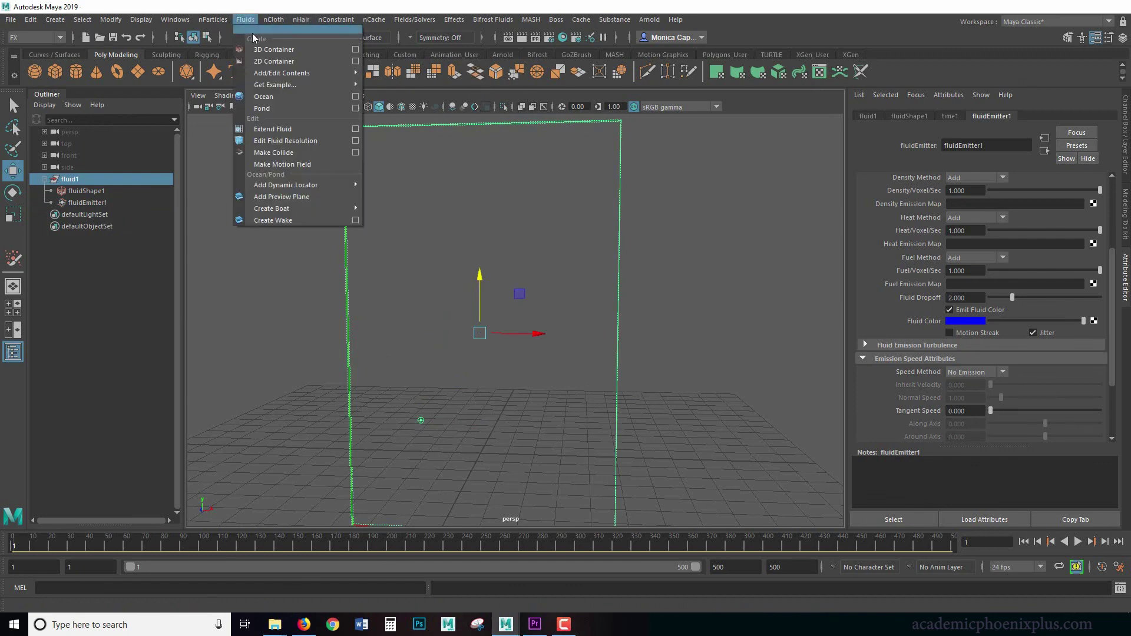
pyautogui.moveTo(312, 72)
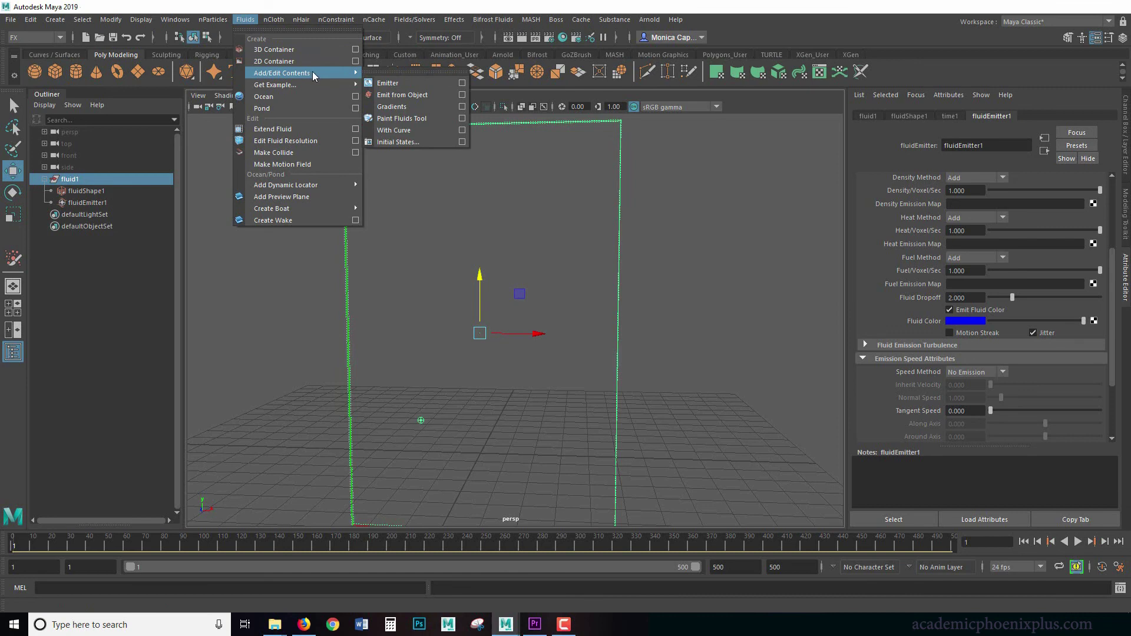
pyautogui.click(416, 83)
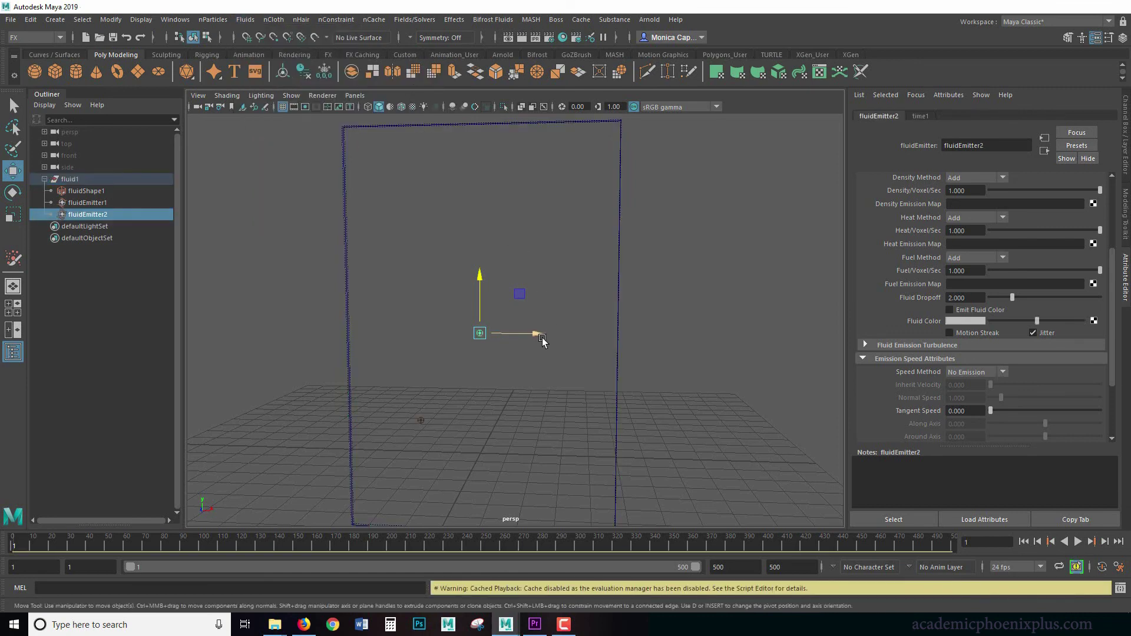
pyautogui.moveTo(535, 334); pyautogui.dragTo(599, 339)
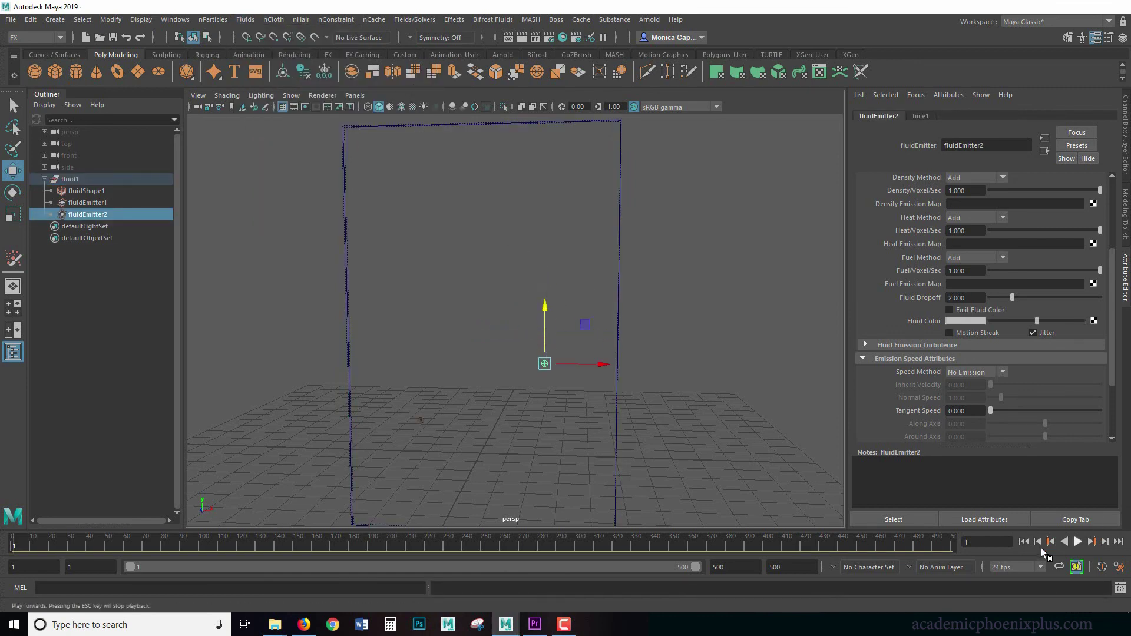
pyautogui.click(80, 181)
pyautogui.click(97, 203)
pyautogui.click(99, 215)
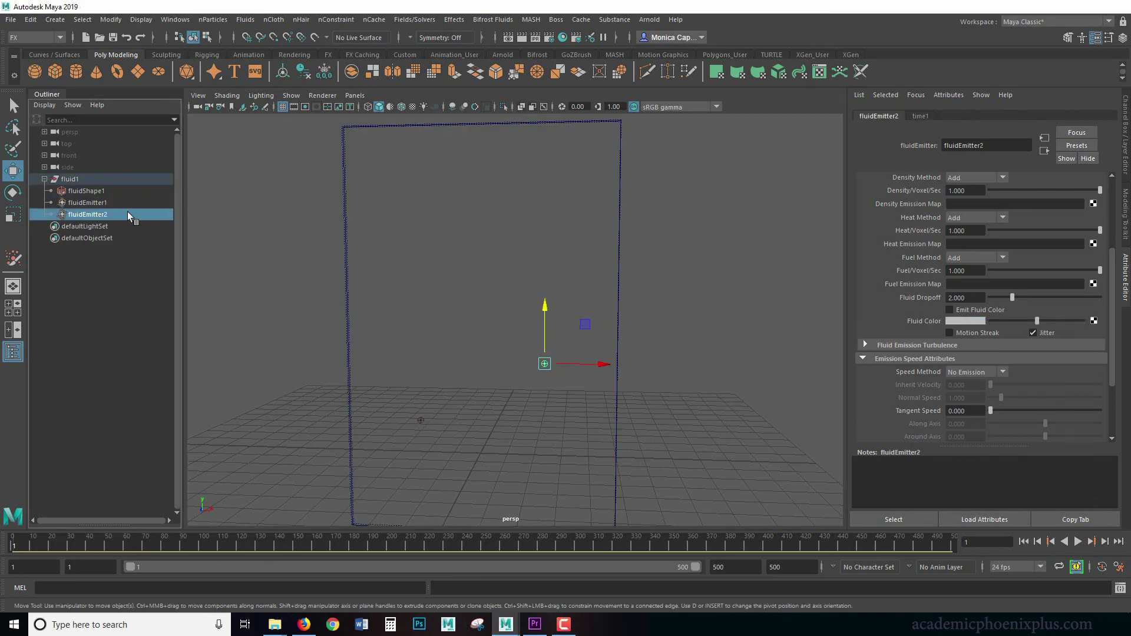
# - Play to frame 212 and set fluidEmitter2's Fluid Color to magenta
pyautogui.click(1078, 542)
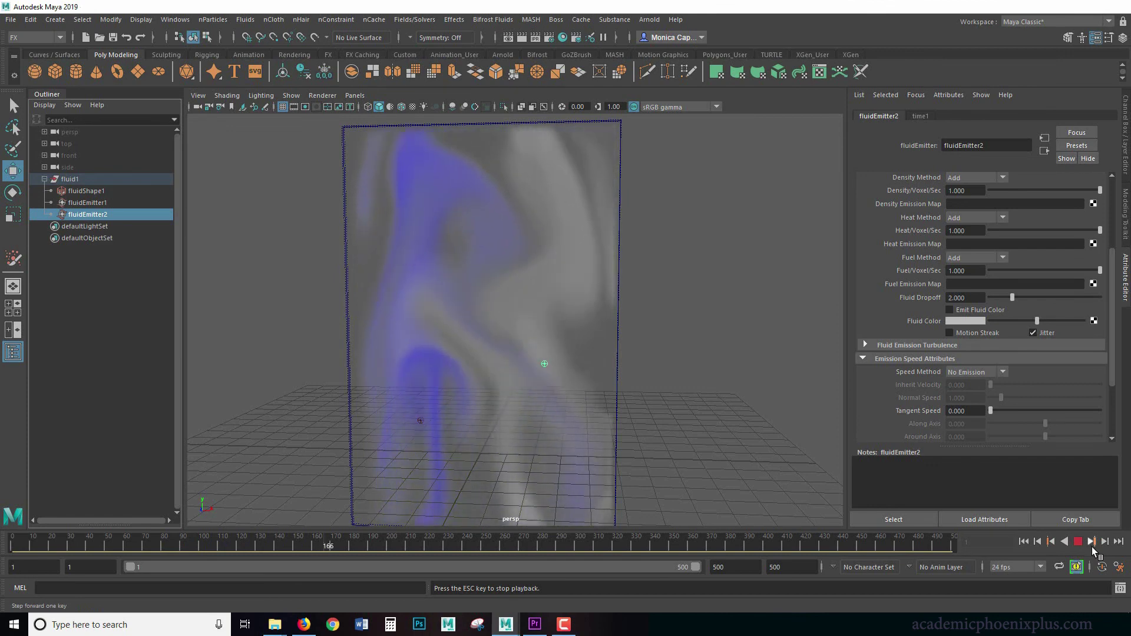
pyautogui.press('Escape')
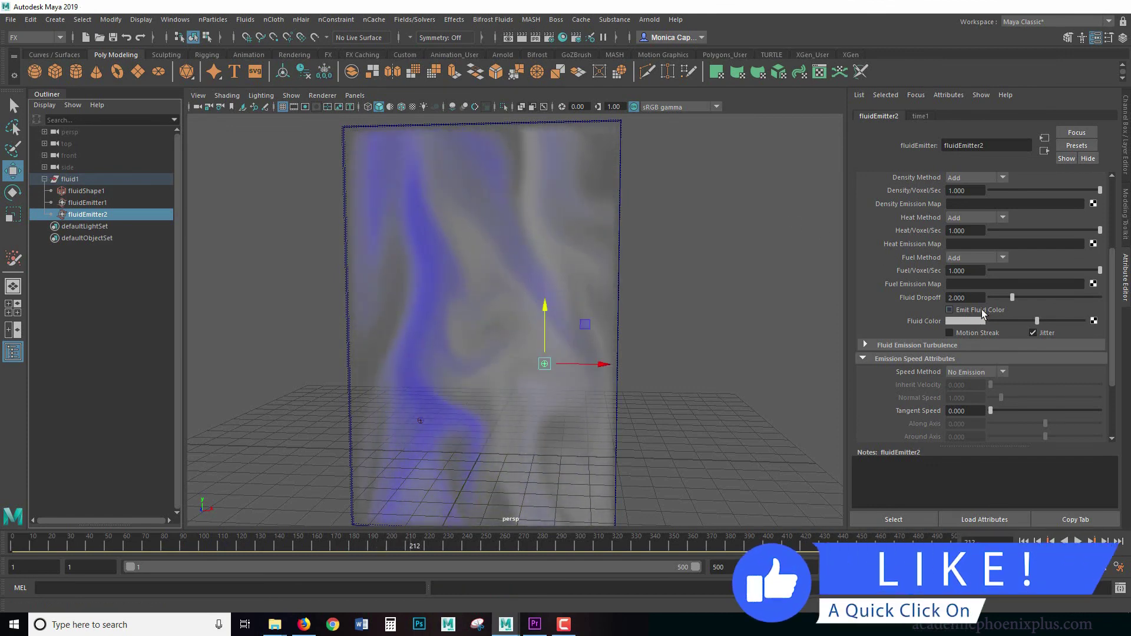
pyautogui.click(971, 322)
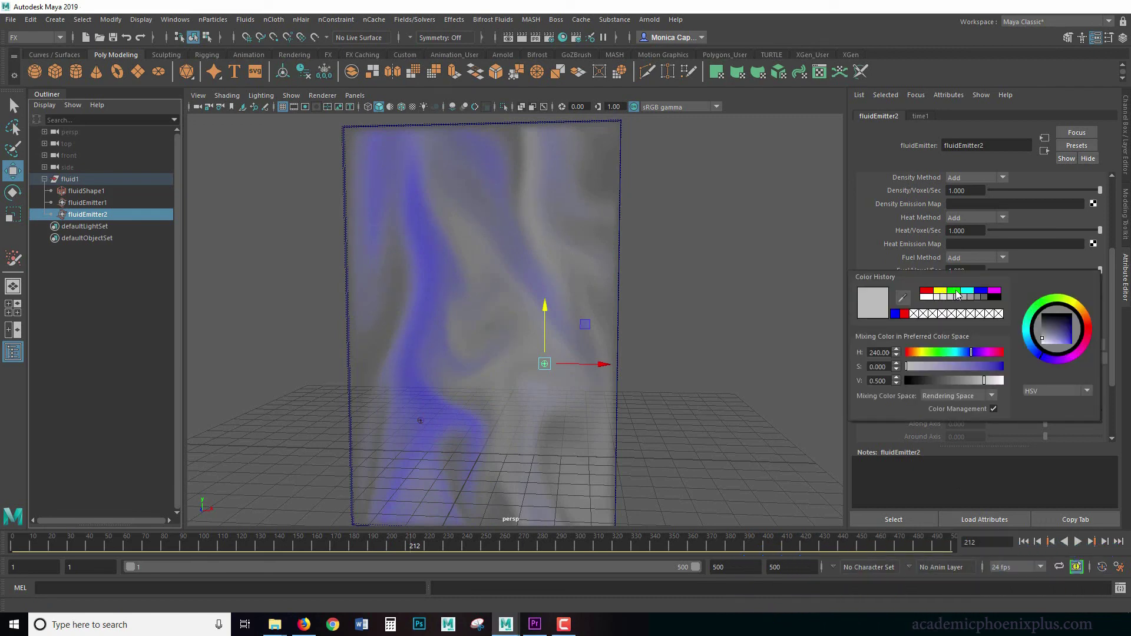
pyautogui.click(995, 291)
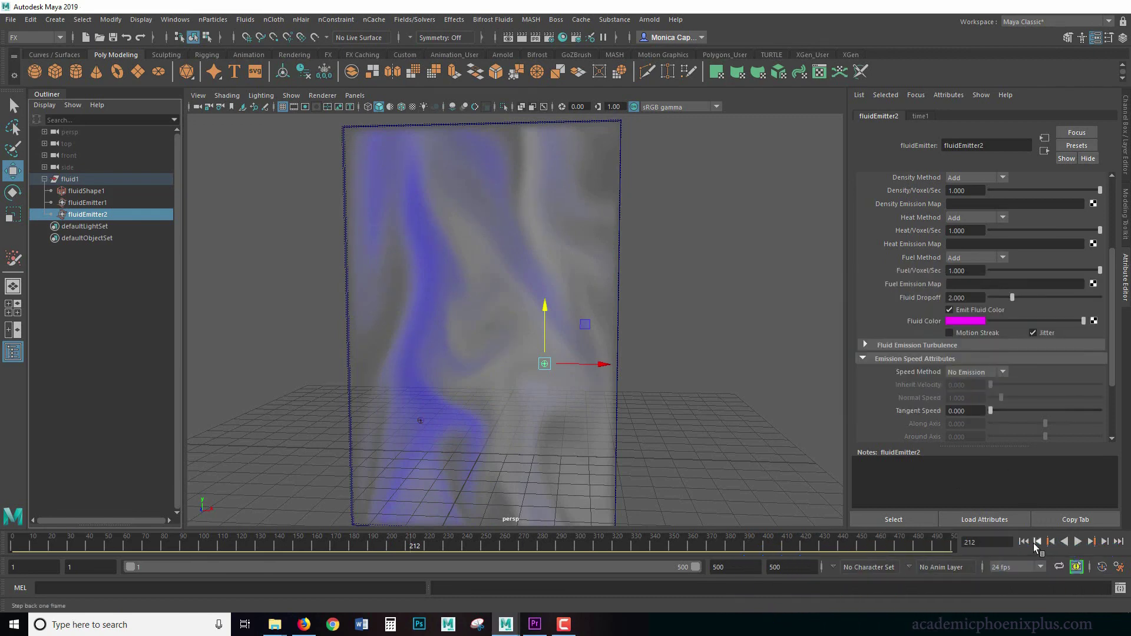
# - Replay the blue and magenta smoke from frame 1, then rewind to the start
pyautogui.click(1023, 541)
pyautogui.click(1078, 542)
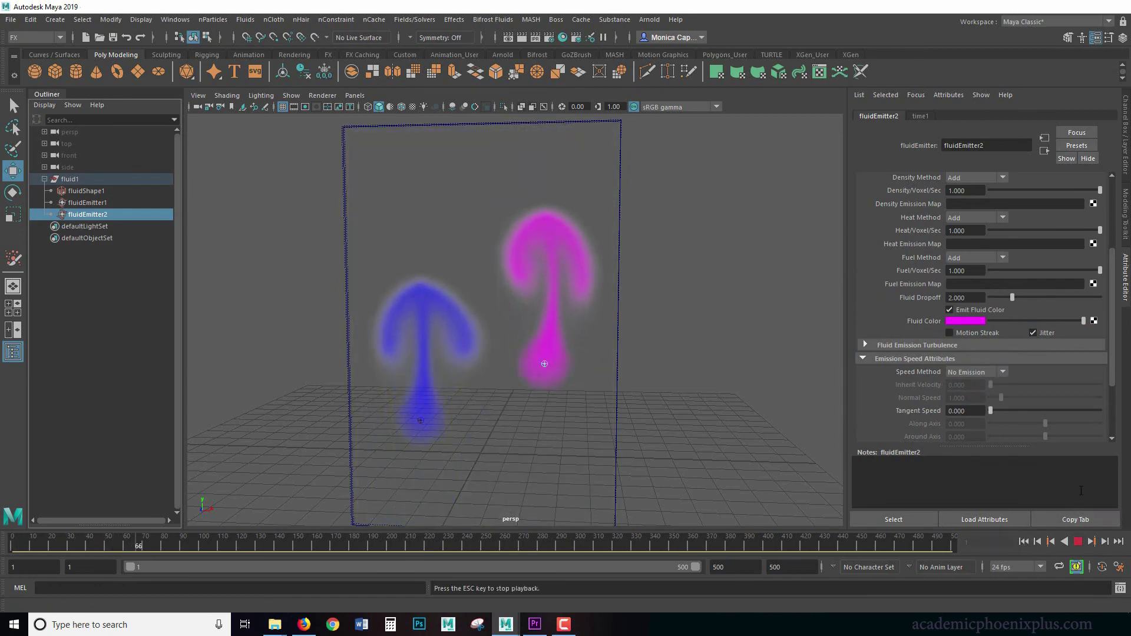
pyautogui.scroll(-3, 710, 338)
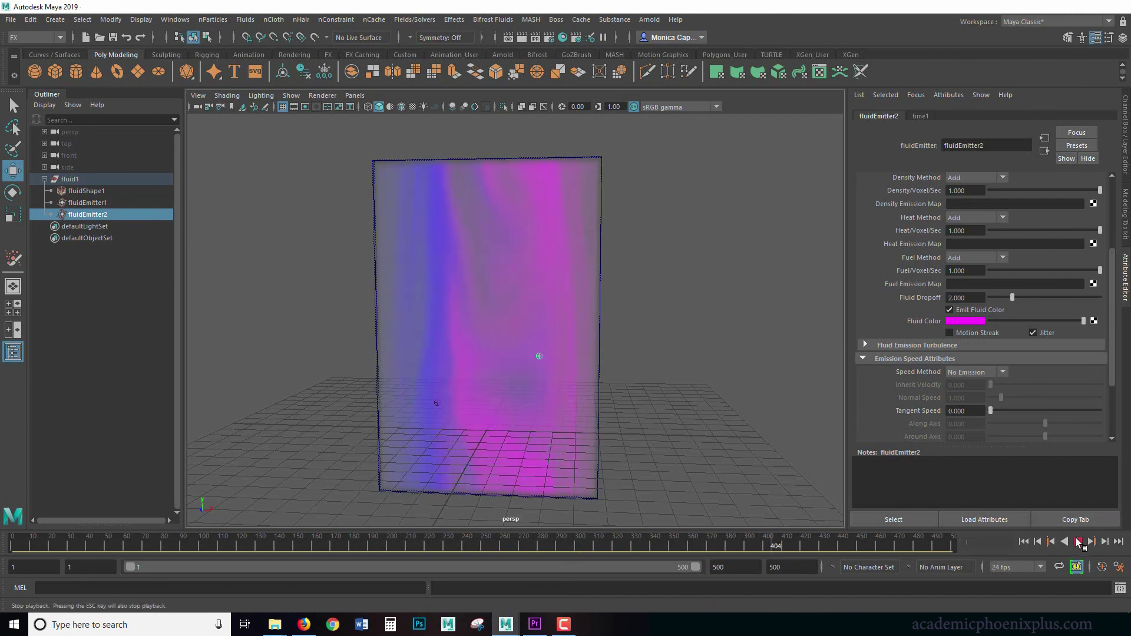
pyautogui.click(1078, 541)
pyautogui.click(1024, 542)
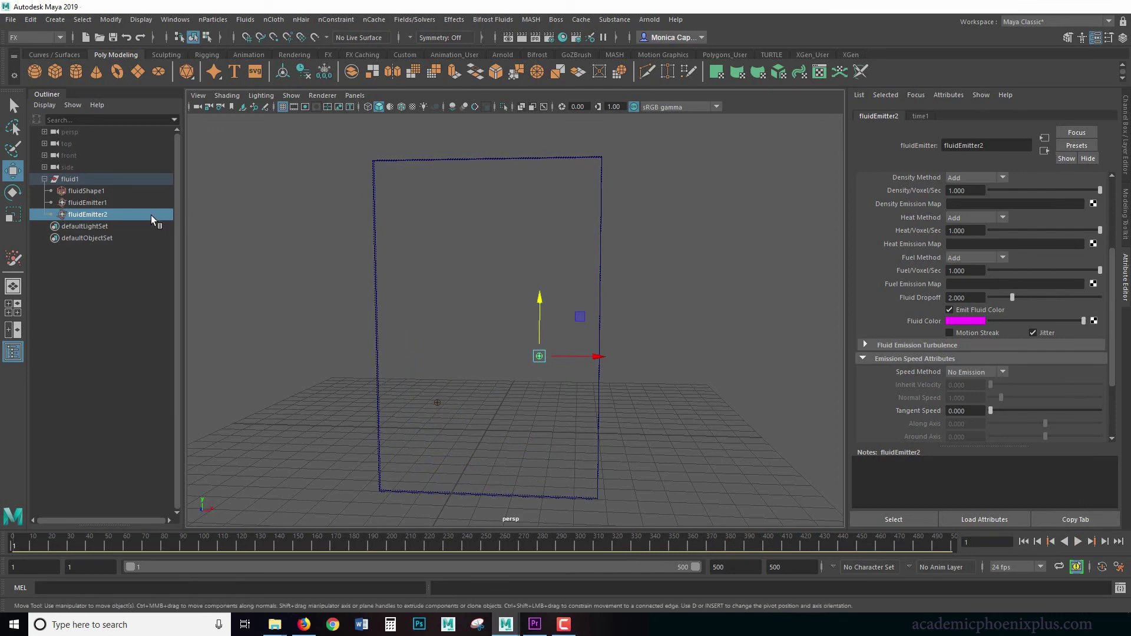
# - Set fluidShape1's Boundary Y to Both Sides and replay the simulation
pyautogui.click(106, 191)
pyautogui.click(1109, 195)
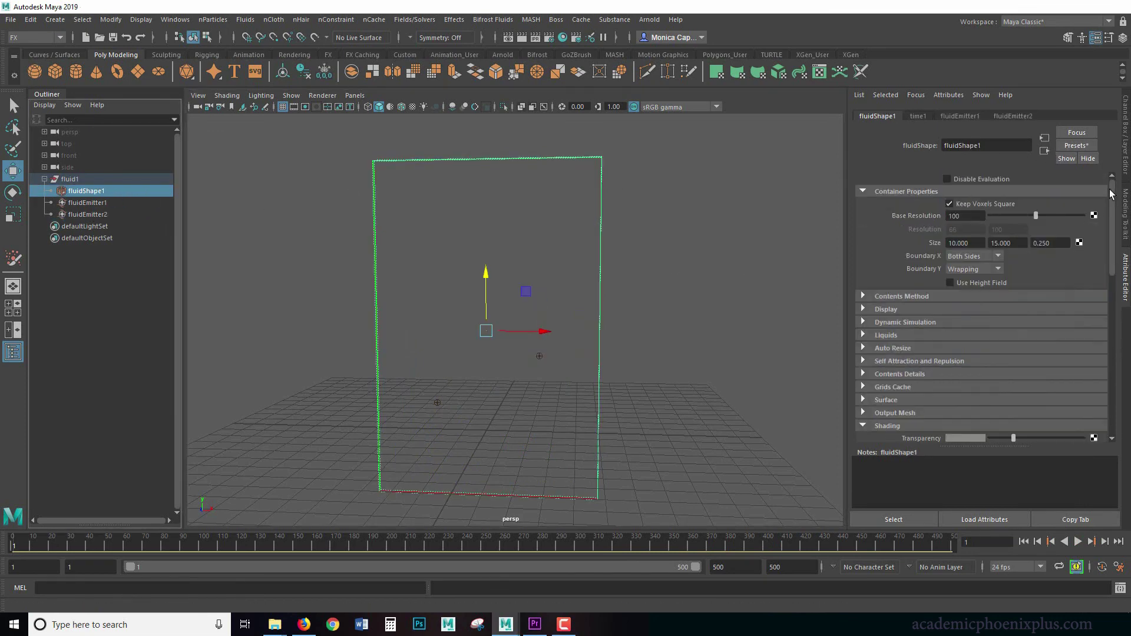
pyautogui.click(970, 270)
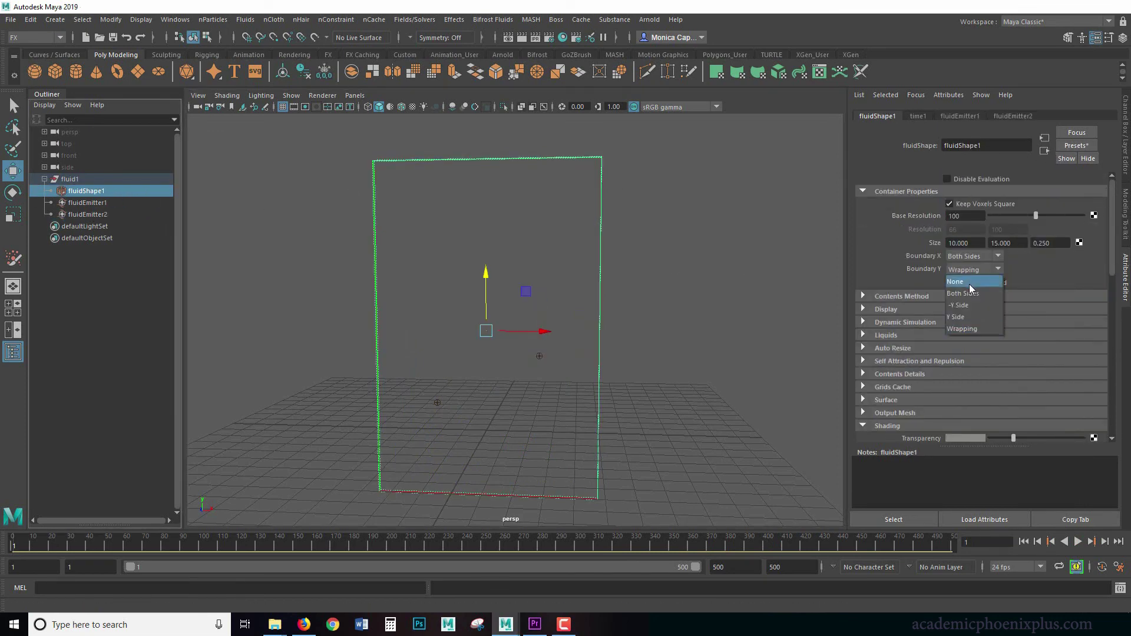
pyautogui.click(974, 293)
pyautogui.click(1088, 543)
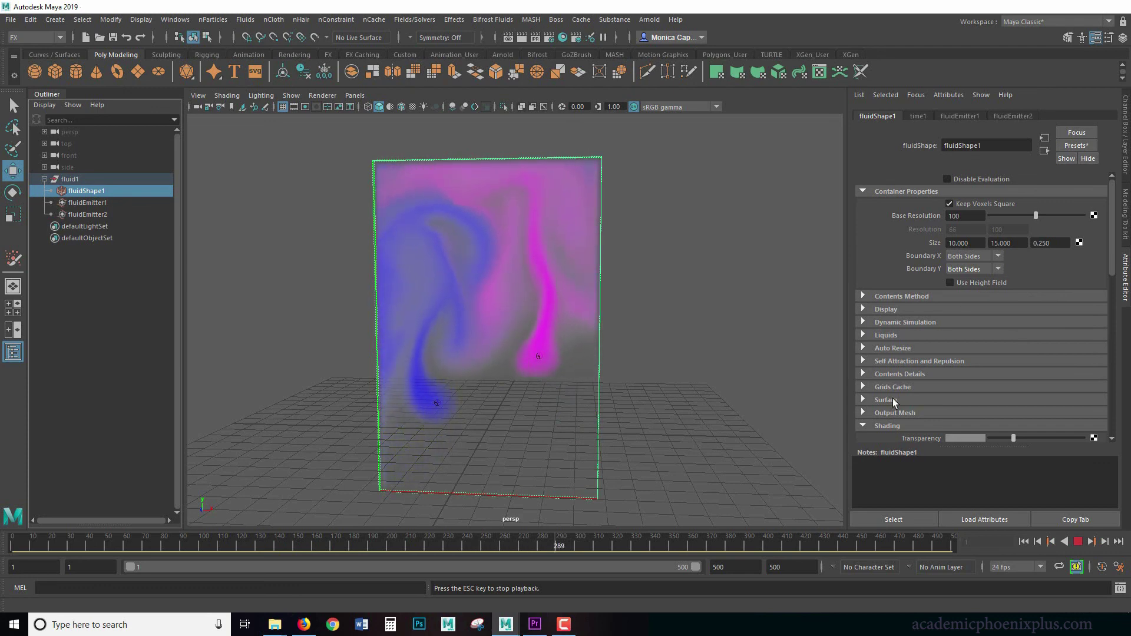
# - Stop at frame 312, add a poly torus and raise it into the container
pyautogui.click(1077, 542)
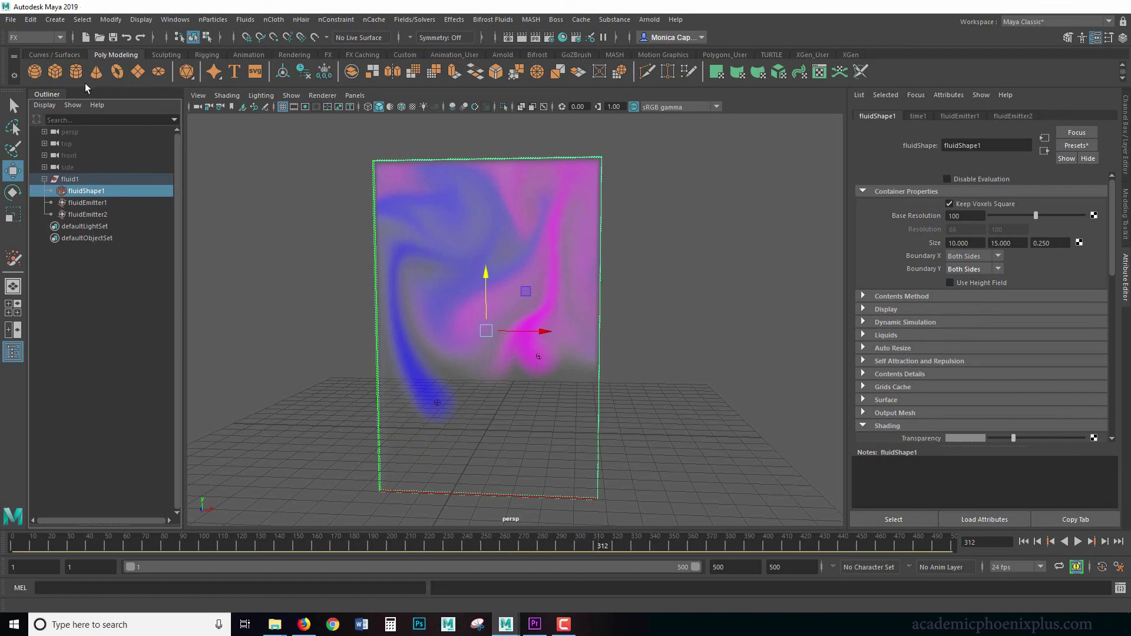
pyautogui.click(120, 72)
pyautogui.moveTo(488, 368); pyautogui.dragTo(528, 334)
pyautogui.press('r')
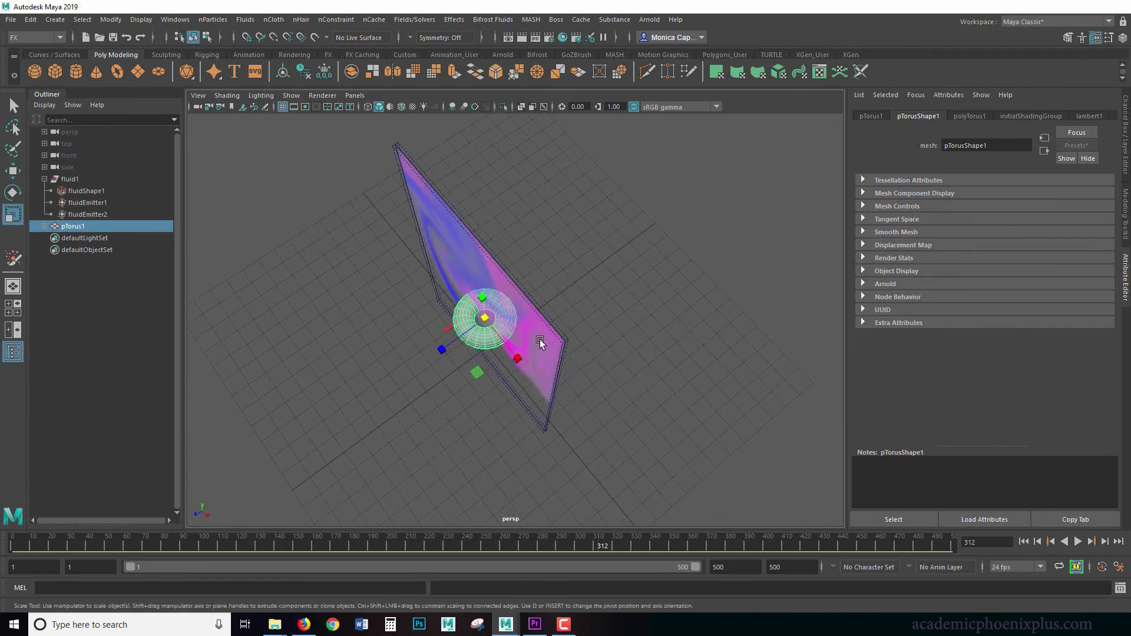
pyautogui.keyDown('alt'); pyautogui.moveTo(528, 376); pyautogui.dragTo(494, 358); pyautogui.keyUp('alt')
# - Make the torus collide with fluid1 via Fluids > Make Collide and replay from the start
pyautogui.click(211, 20)
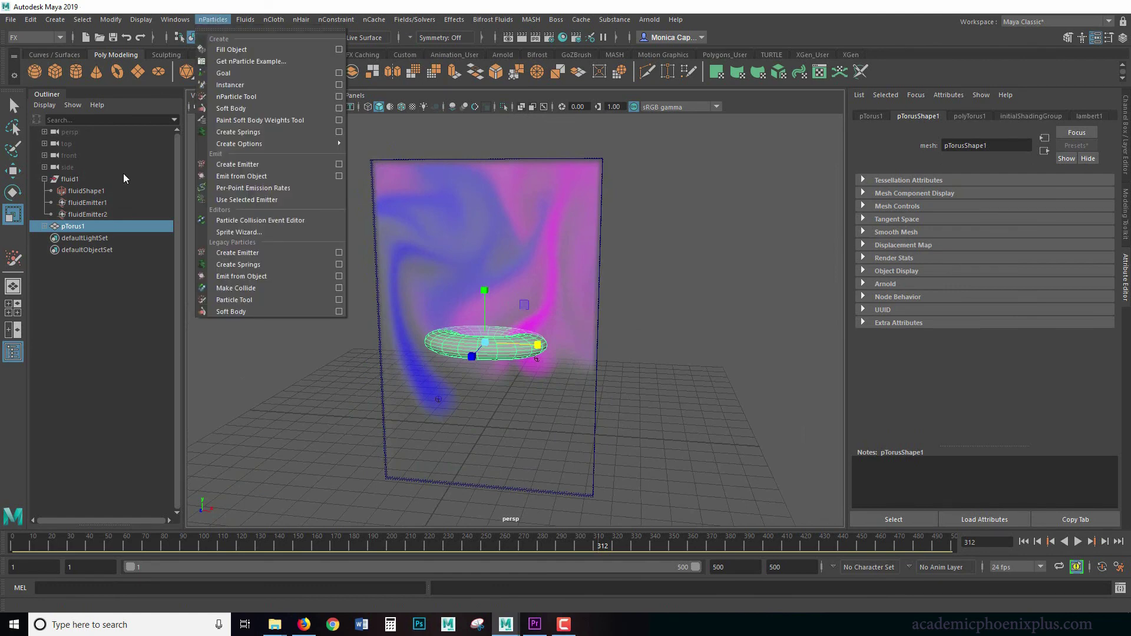
pyautogui.moveTo(252, 22)
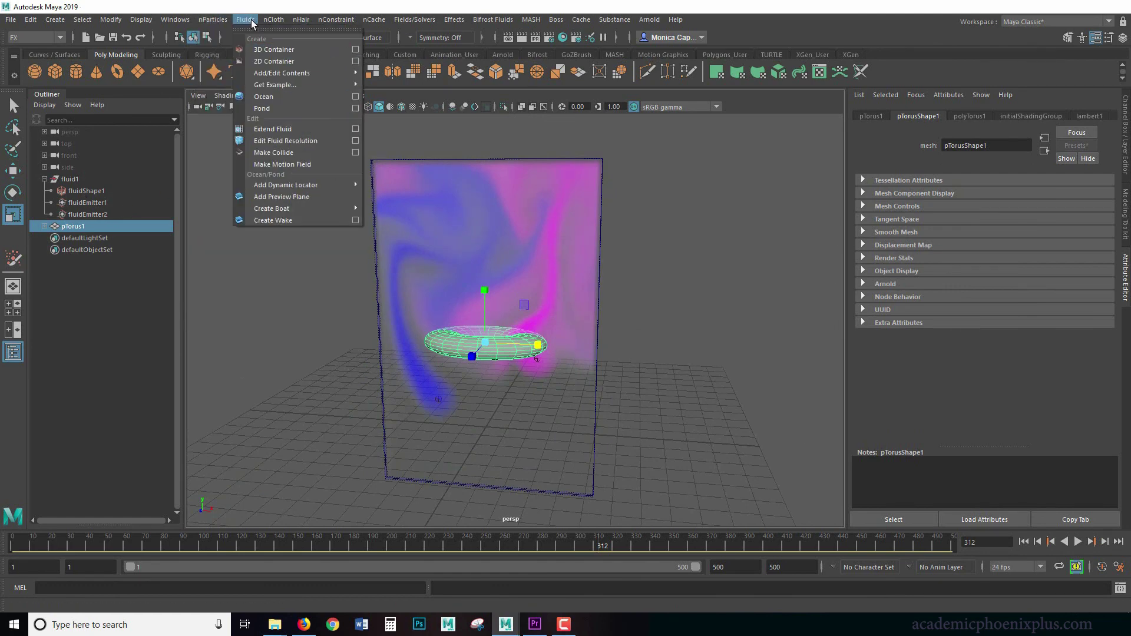
pyautogui.click(282, 155)
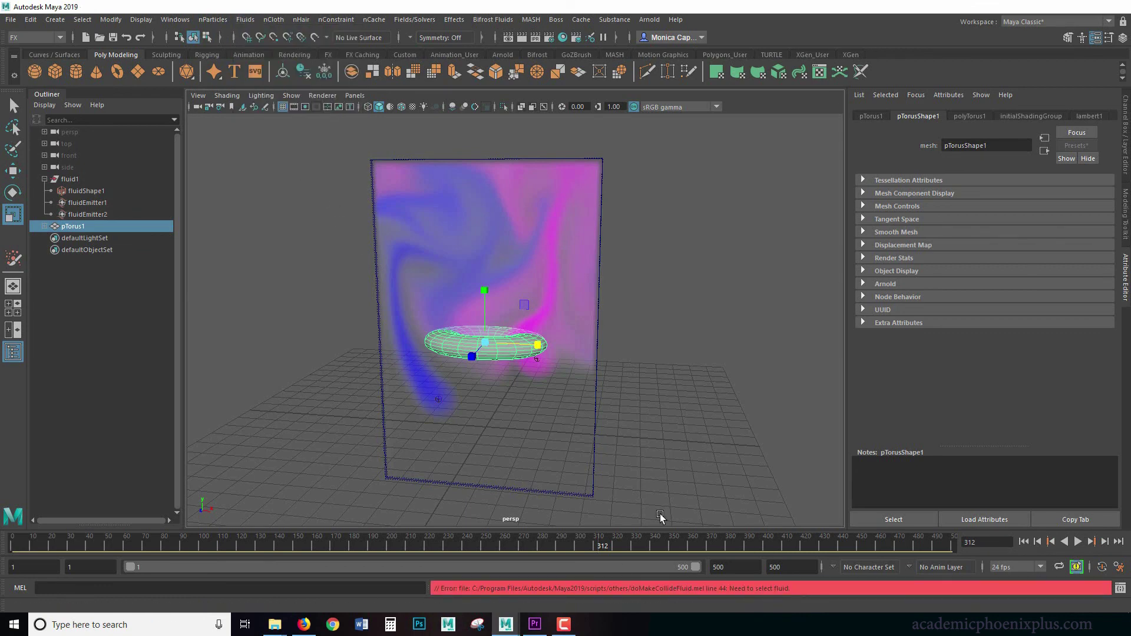
pyautogui.keyDown('ctrl'); pyautogui.click(86, 179); pyautogui.keyUp('ctrl')
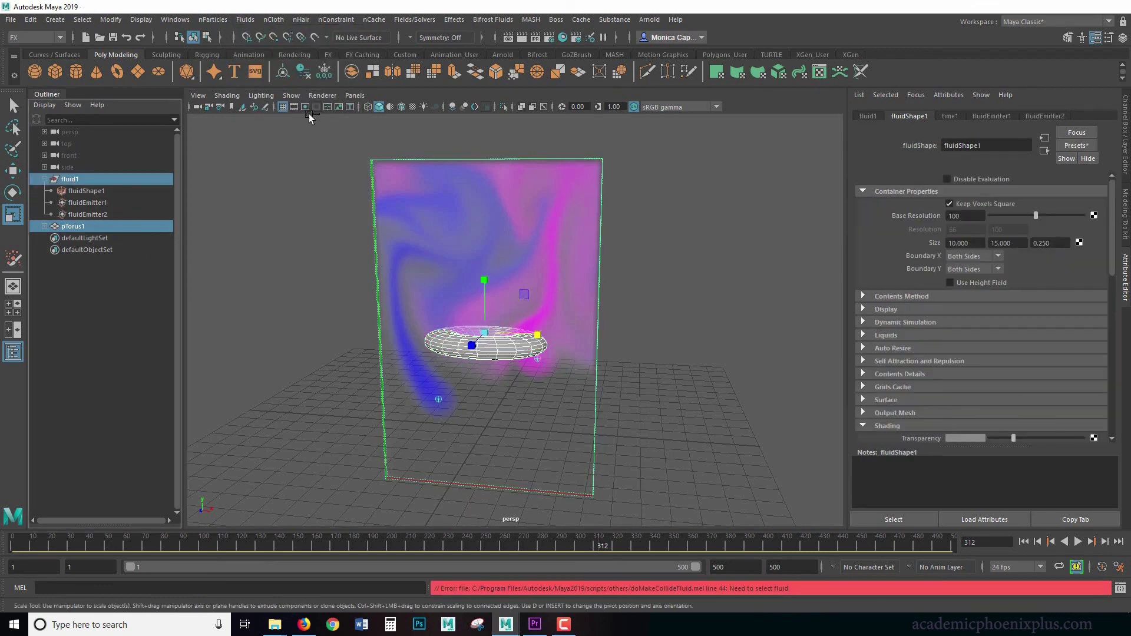
pyautogui.click(246, 19)
pyautogui.click(281, 154)
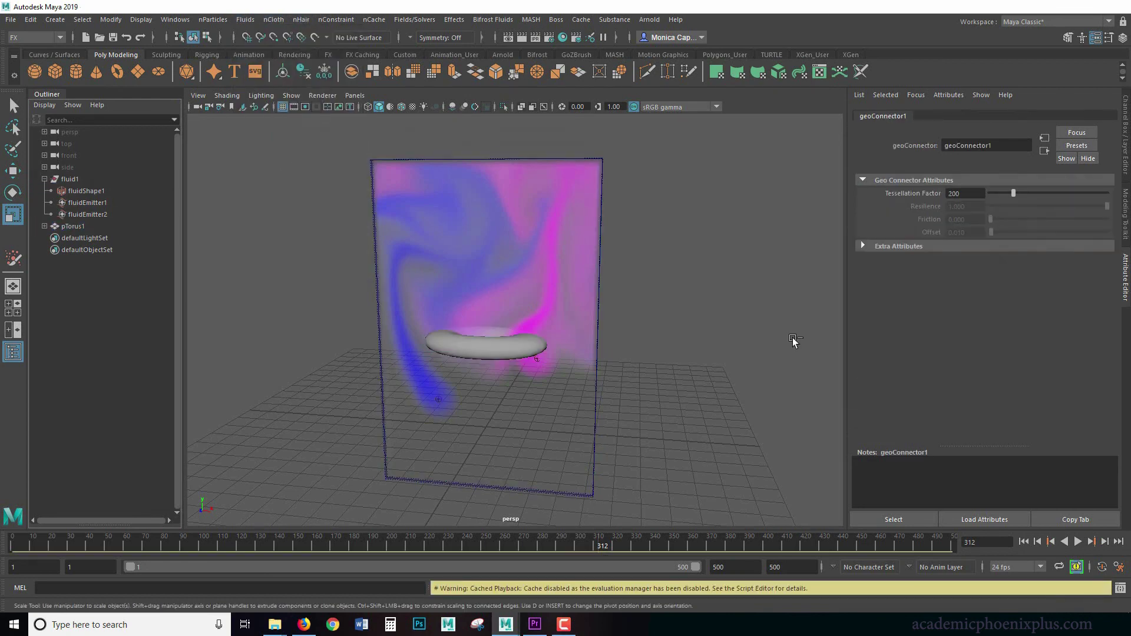
pyautogui.click(1023, 542)
pyautogui.click(1078, 541)
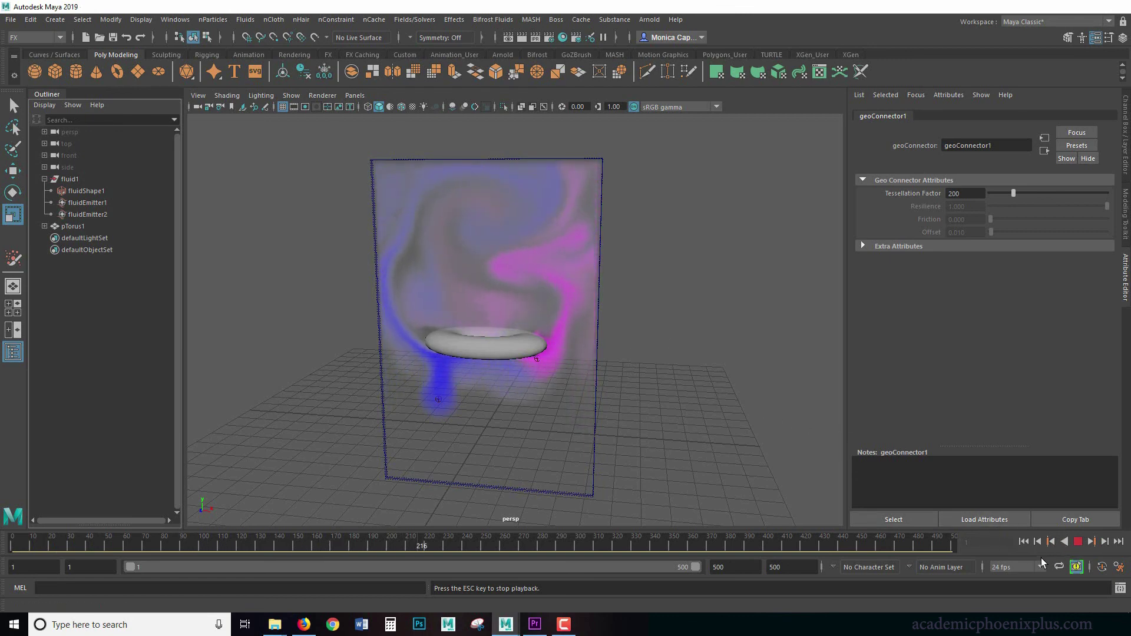
# - Move the torus to the container's left front and replay the simulation
pyautogui.click(1076, 539)
pyautogui.click(470, 351)
pyautogui.keyDown('alt'); pyautogui.moveTo(470, 356); pyautogui.dragTo(546, 351); pyautogui.keyUp('alt')
pyautogui.press('w')
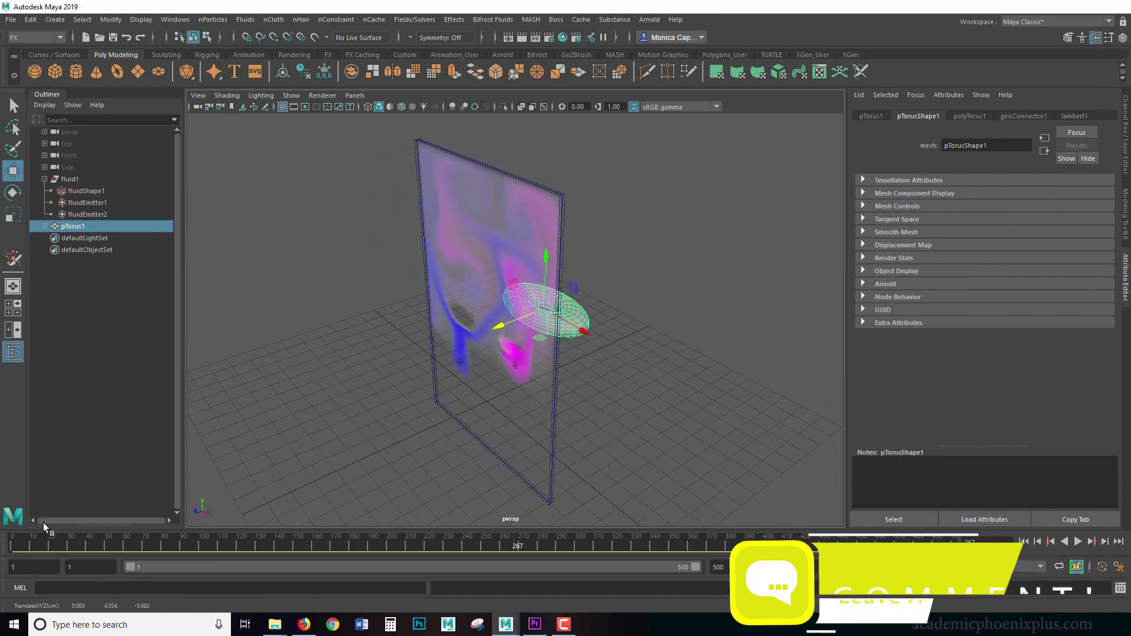
pyautogui.moveTo(37, 528)
pyautogui.mouseDown()
pyautogui.moveTo(260, 531)
pyautogui.moveTo(241, 539)
pyautogui.moveTo(324, 544)
pyautogui.moveTo(314, 546)
pyautogui.mouseUp()
pyautogui.moveTo(497, 326); pyautogui.dragTo(377, 368)
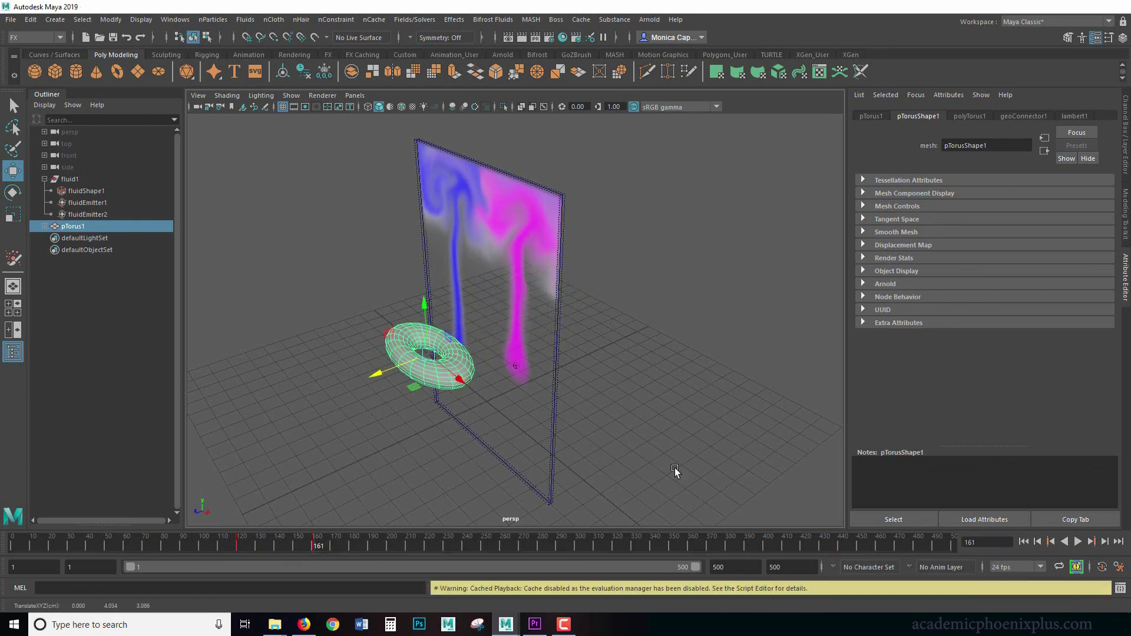
pyautogui.click(1023, 542)
pyautogui.click(1081, 541)
pyautogui.keyDown('alt'); pyautogui.moveTo(587, 391); pyautogui.dragTo(690, 380); pyautogui.keyUp('alt')
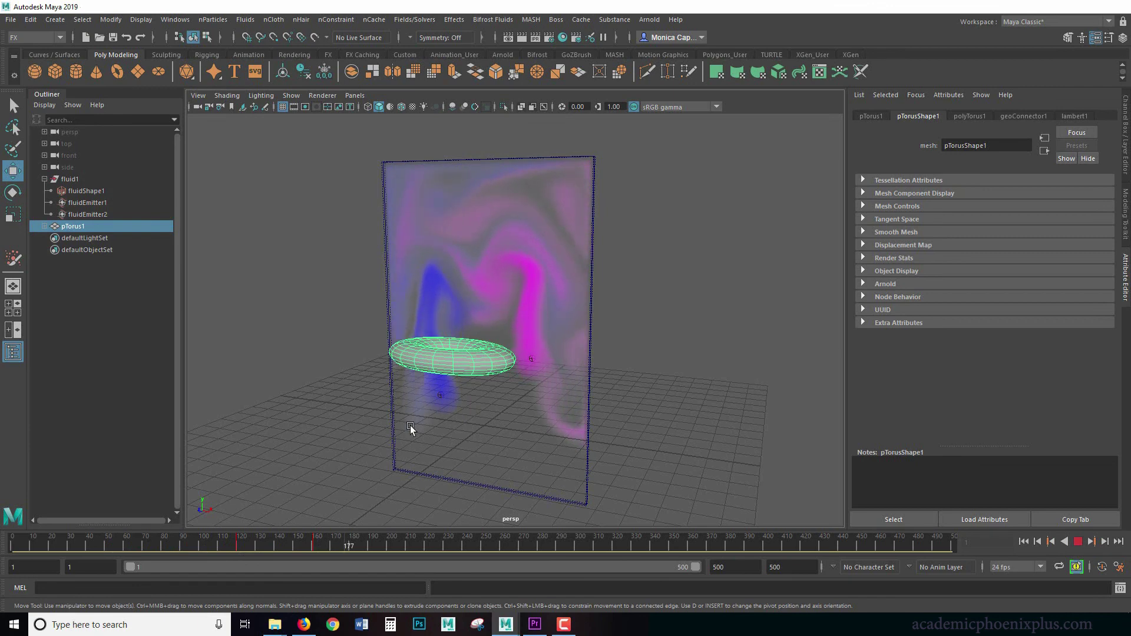
pyautogui.click(1078, 541)
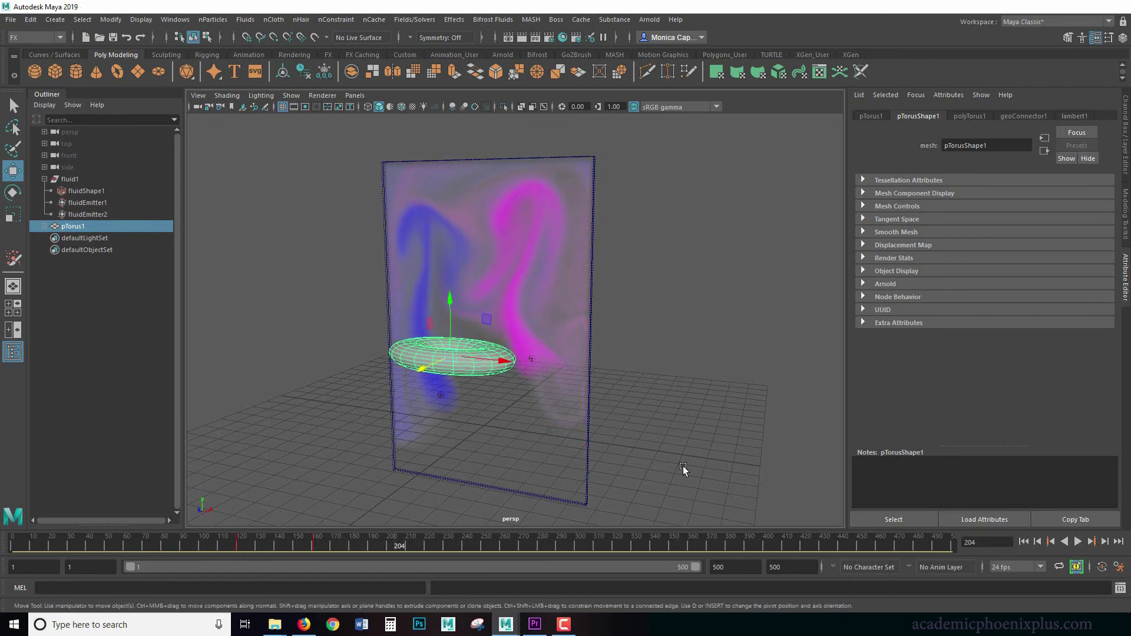
# - Stretch the torus taller in Y, select keys 106–181, and replay to frame 205
pyautogui.press('r')
pyautogui.hotkey('alt', 'shift', 'v')
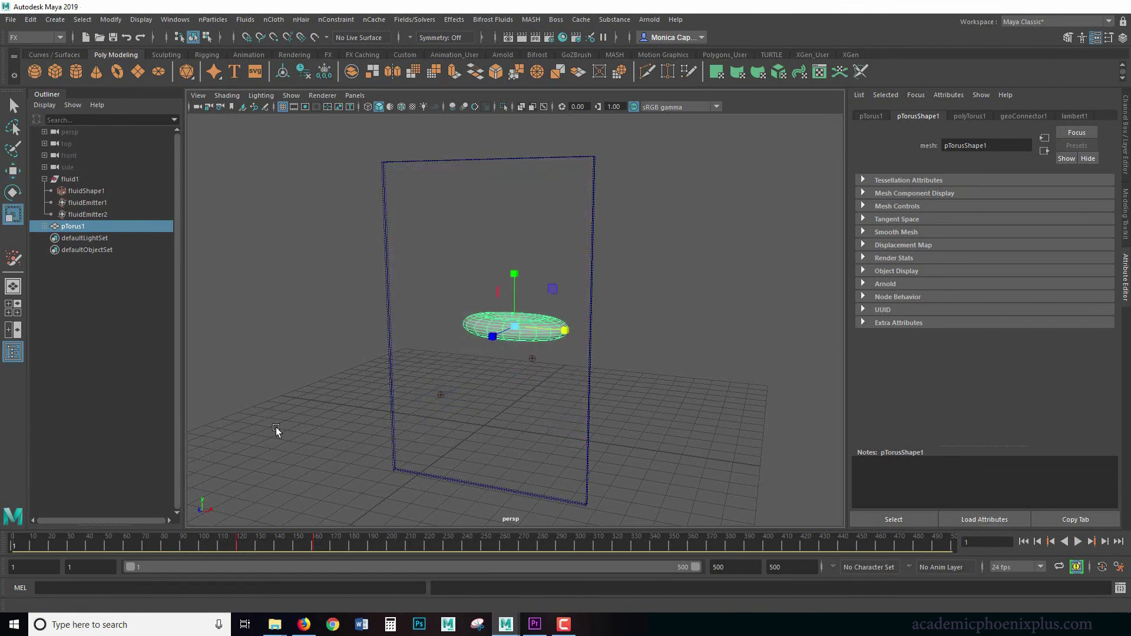
pyautogui.moveTo(516, 274); pyautogui.dragTo(513, 138)
pyautogui.click(1024, 541)
pyautogui.keyDown('shift'); pyautogui.moveTo(250, 550); pyautogui.dragTo(374, 547); pyautogui.keyUp('shift')
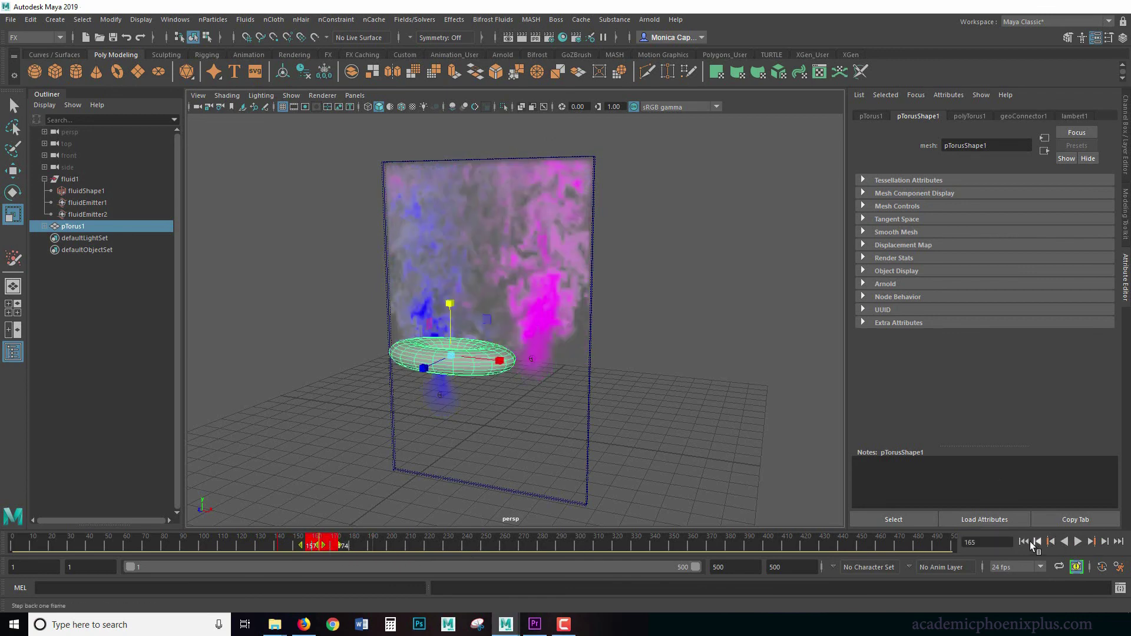
pyautogui.click(1025, 542)
pyautogui.click(1078, 541)
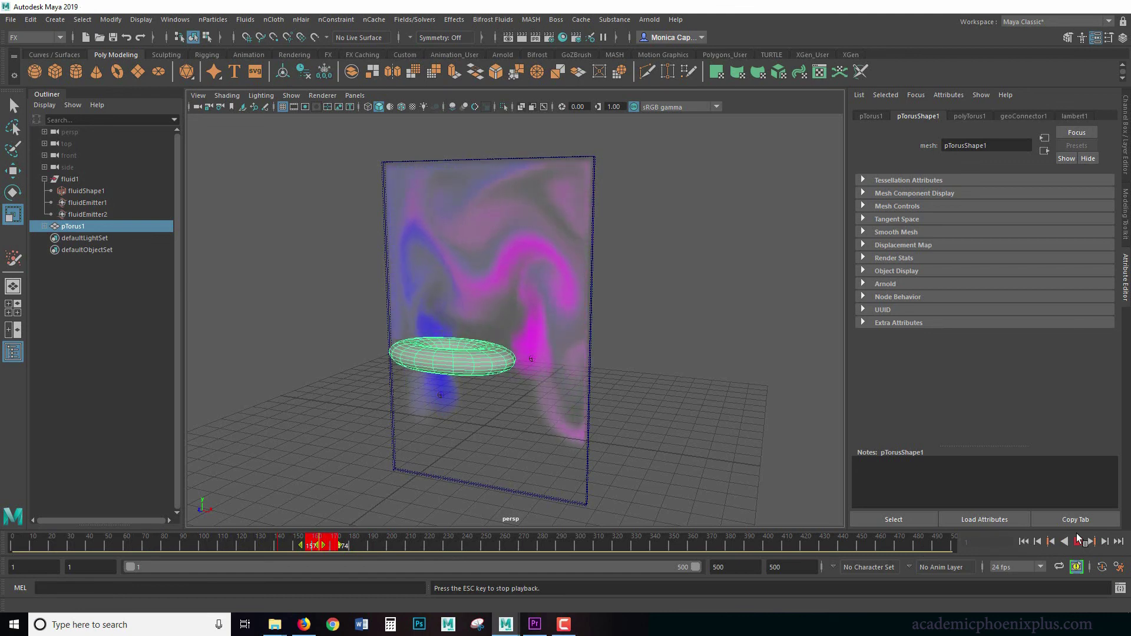
pyautogui.click(1077, 541)
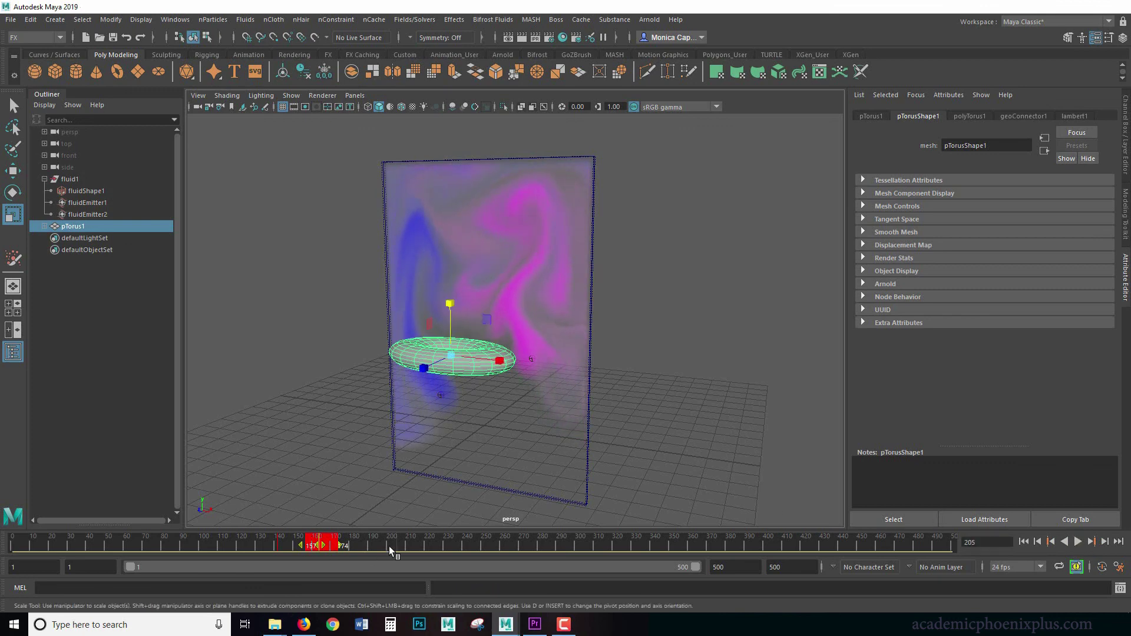
pyautogui.click(1125, 136)
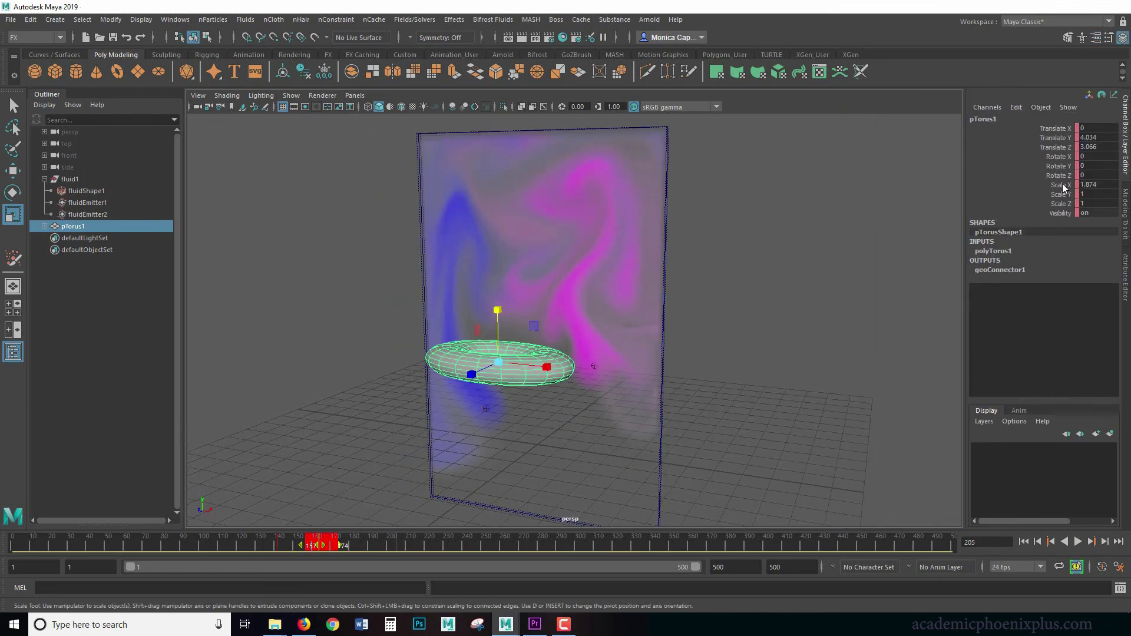
# - Break the torus's Scale keys, stretch it to Scale Y 3.786 and raise it higher
pyautogui.moveTo(1064, 187); pyautogui.dragTo(1065, 205)
pyautogui.rightClick(1062, 202)
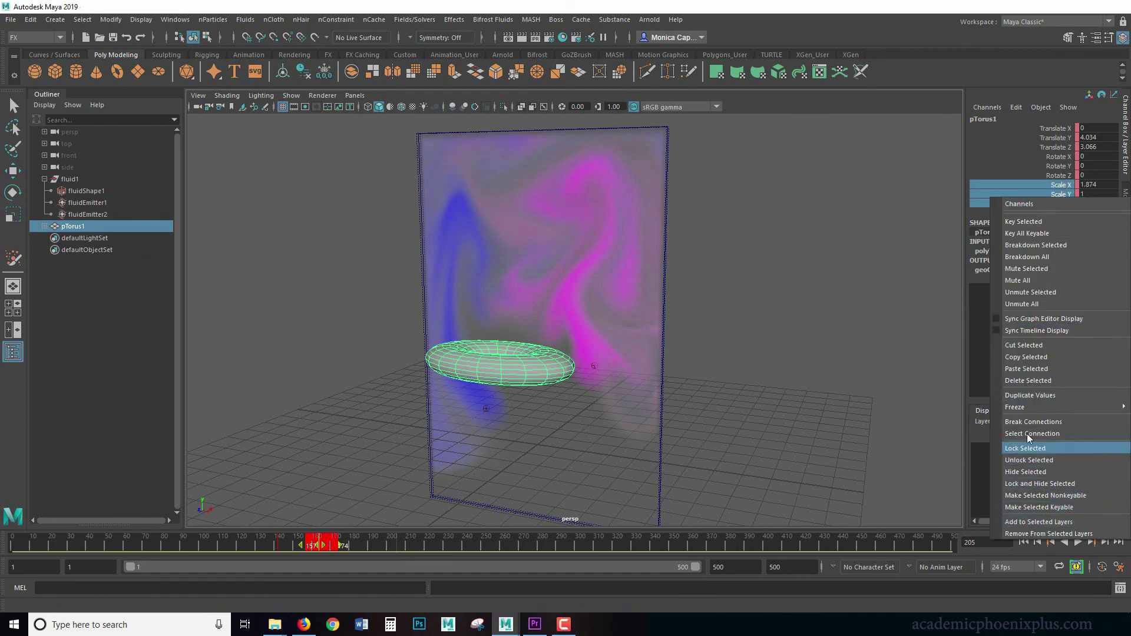
pyautogui.click(1040, 423)
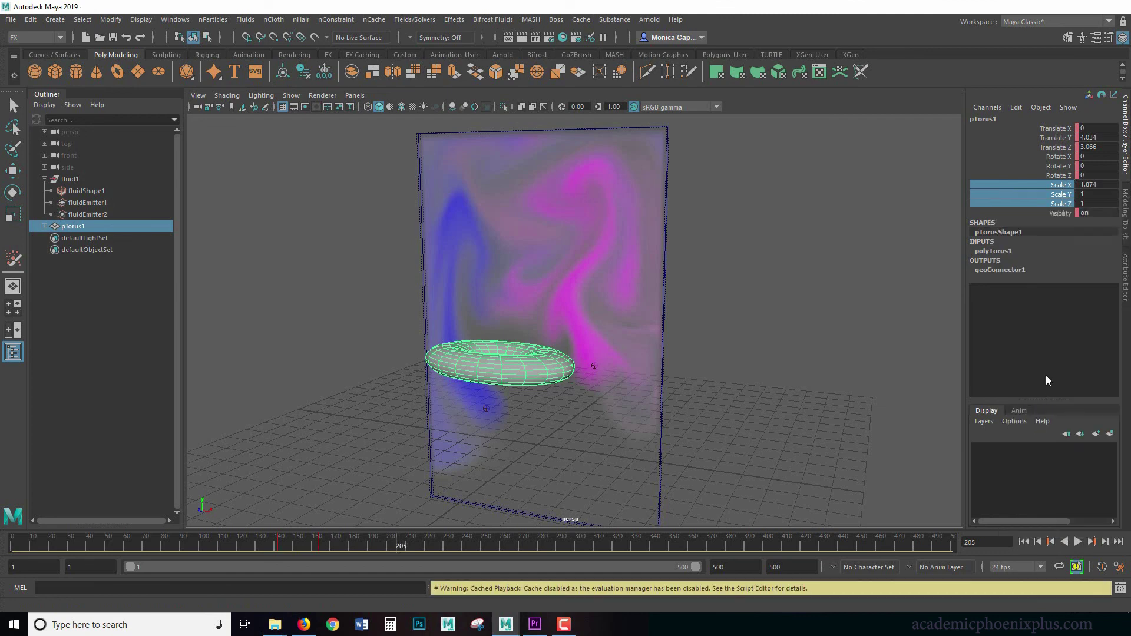
pyautogui.moveTo(138, 545); pyautogui.dragTo(0, 551)
pyautogui.hotkey('alt', 'v')
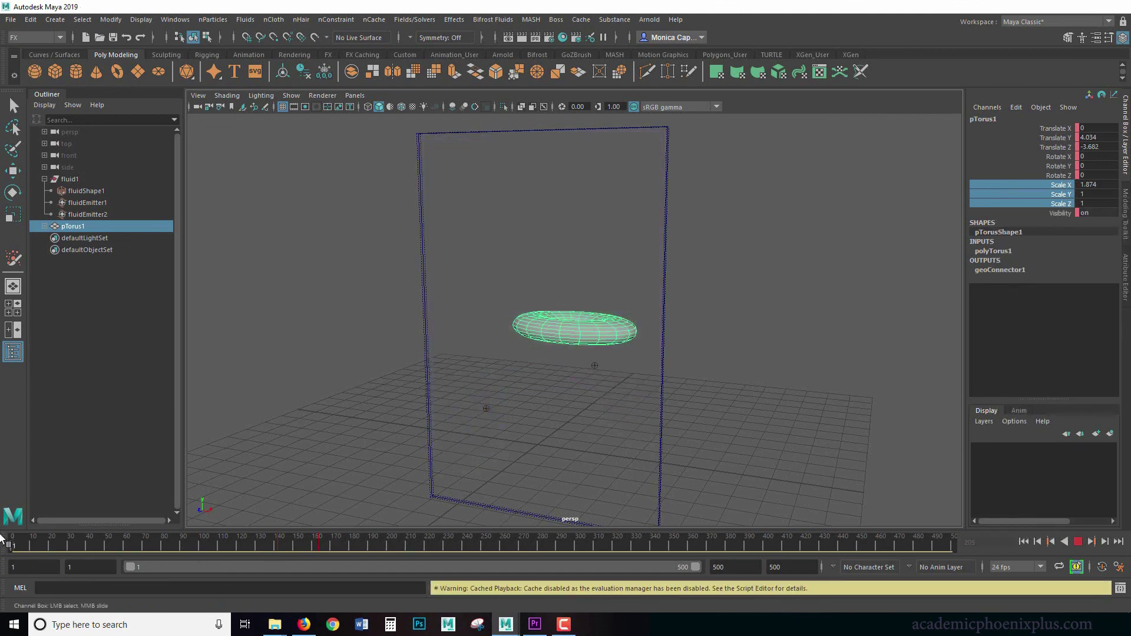
pyautogui.press('r')
pyautogui.moveTo(575, 278); pyautogui.dragTo(593, 147)
pyautogui.press('w')
pyautogui.moveTo(569, 271); pyautogui.dragTo(578, 239)
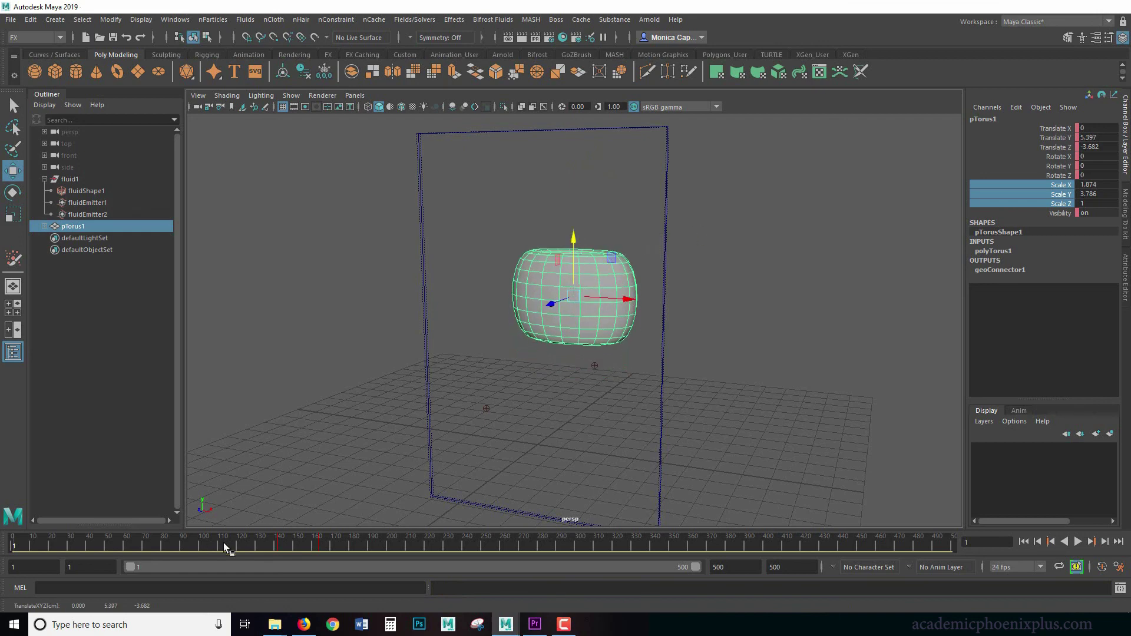
# - At frame 142, raise the torus to Translate Y 5.809
pyautogui.moveTo(227, 546); pyautogui.dragTo(277, 546)
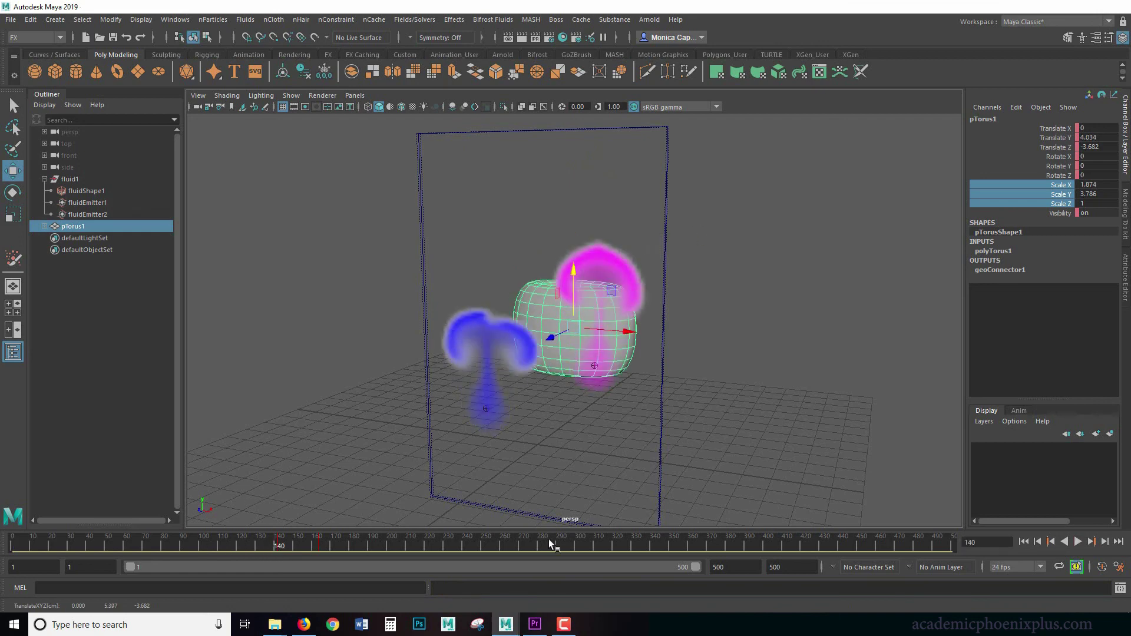
pyautogui.click(1092, 545)
pyautogui.moveTo(578, 275); pyautogui.dragTo(583, 175)
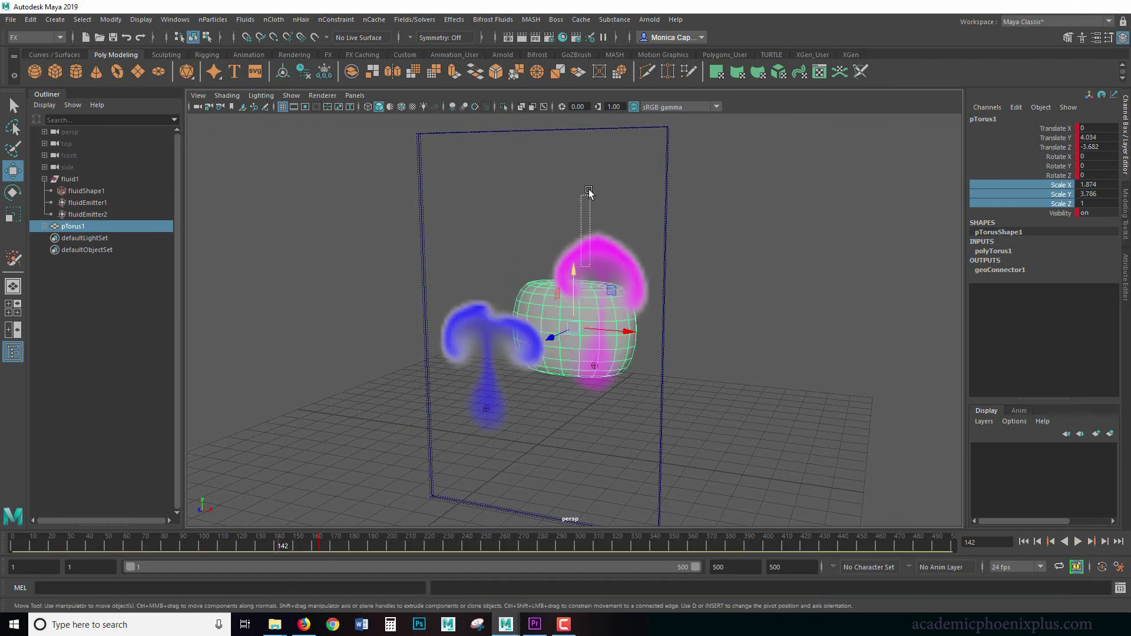
pyautogui.click(583, 263)
pyautogui.click(570, 266)
pyautogui.moveTo(572, 268); pyautogui.dragTo(549, 167)
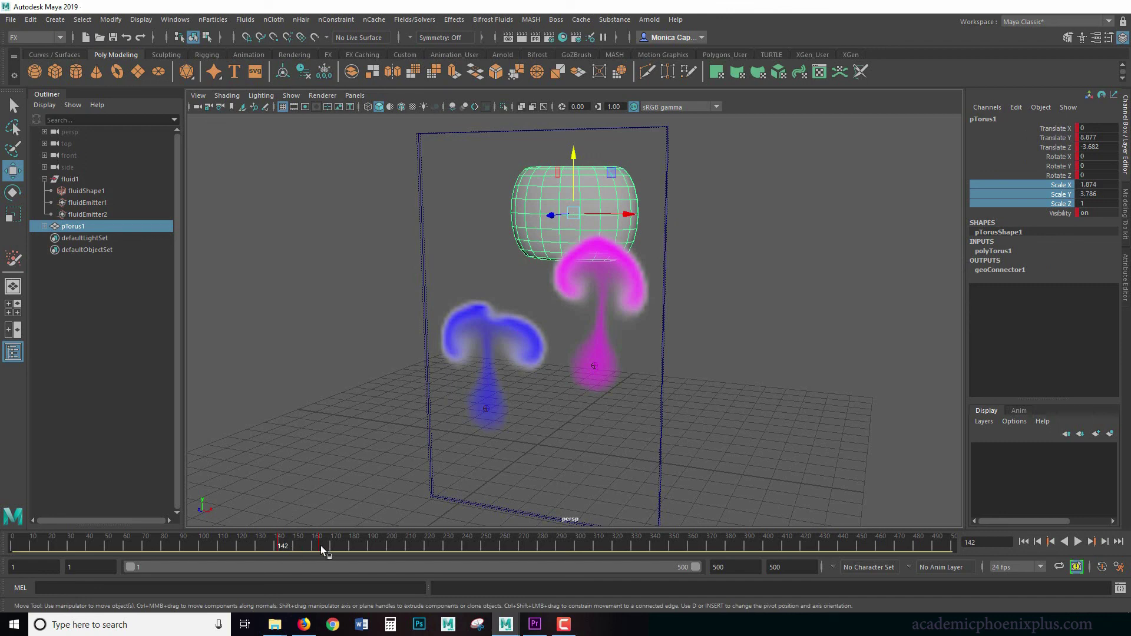
# - Set the torus's Translate Y to 8.877 at frame 142, then replay from frame 1
pyautogui.moveTo(321, 546); pyautogui.dragTo(279, 542)
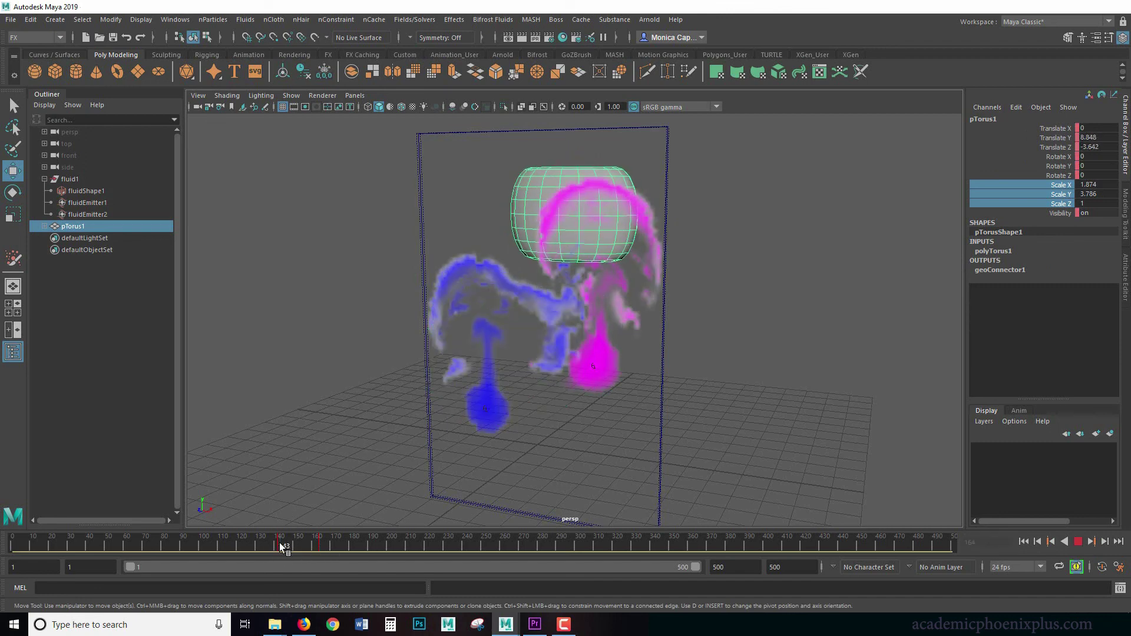
pyautogui.click(1048, 541)
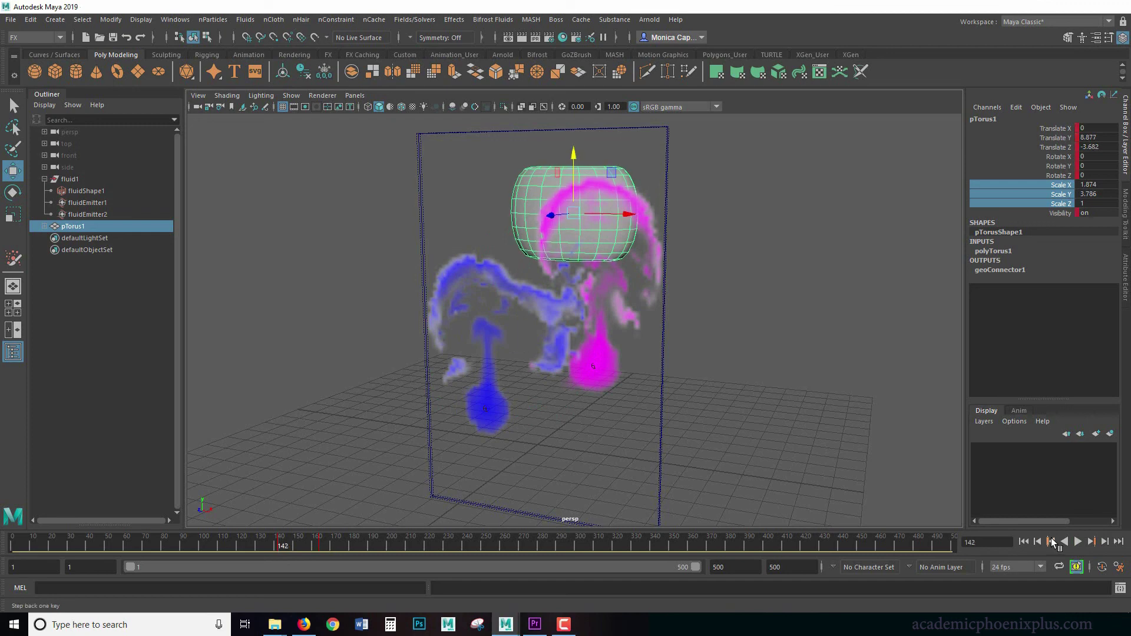
pyautogui.click(1101, 136)
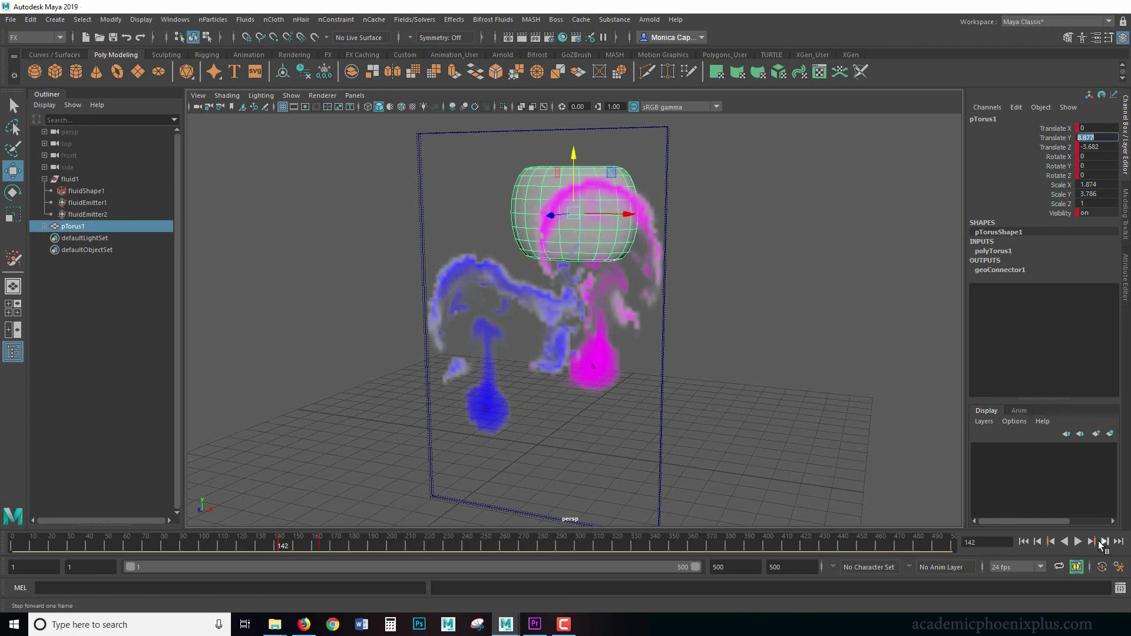
pyautogui.click(1099, 543)
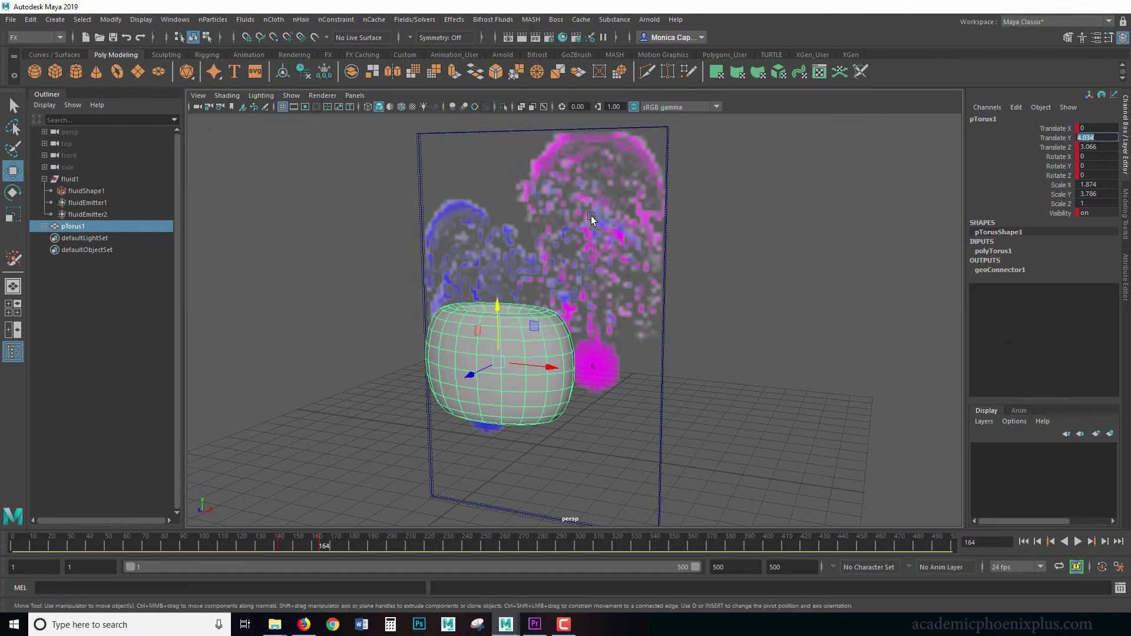
pyautogui.click(1037, 542)
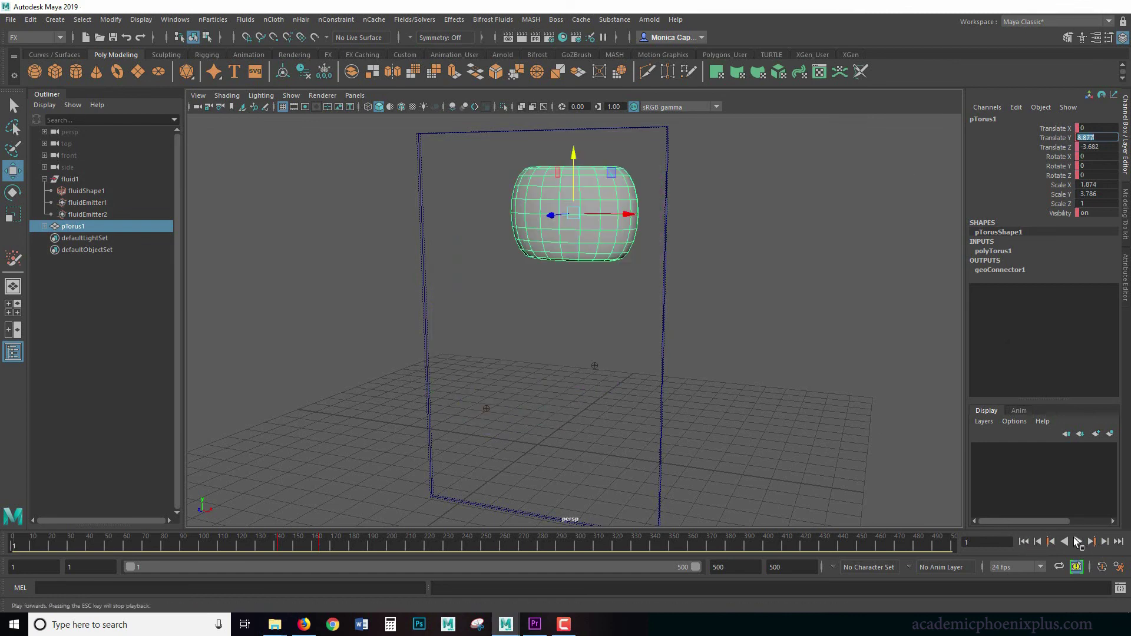
pyautogui.click(1077, 541)
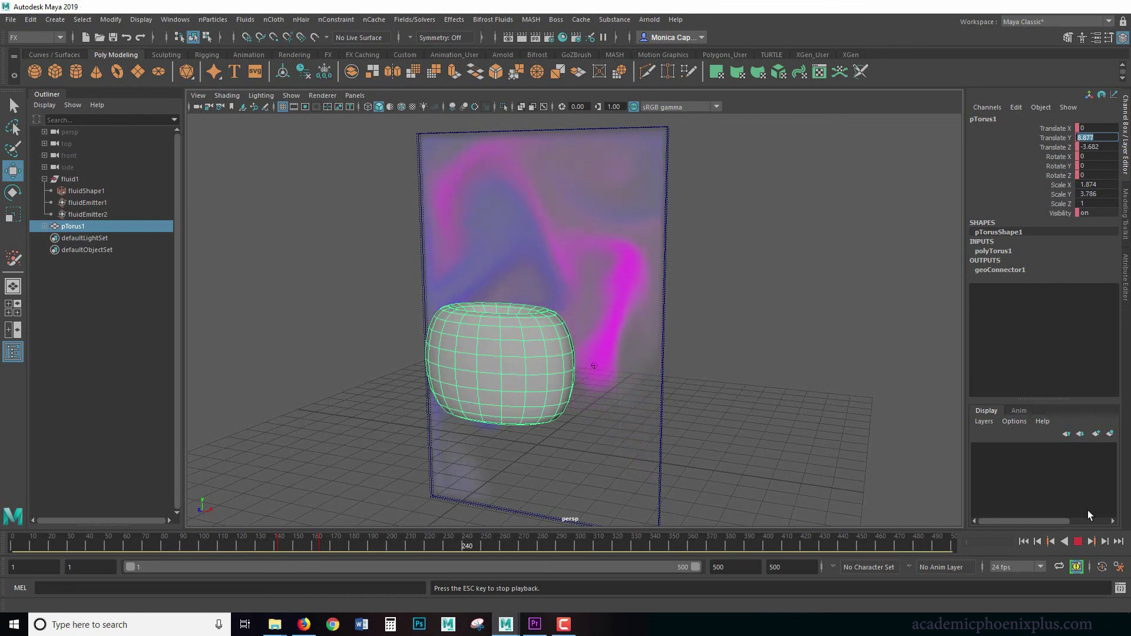
# - Reposition the torus along Y and Z, lifting it to the container's top, then rewind to frame 1
pyautogui.press('Escape')
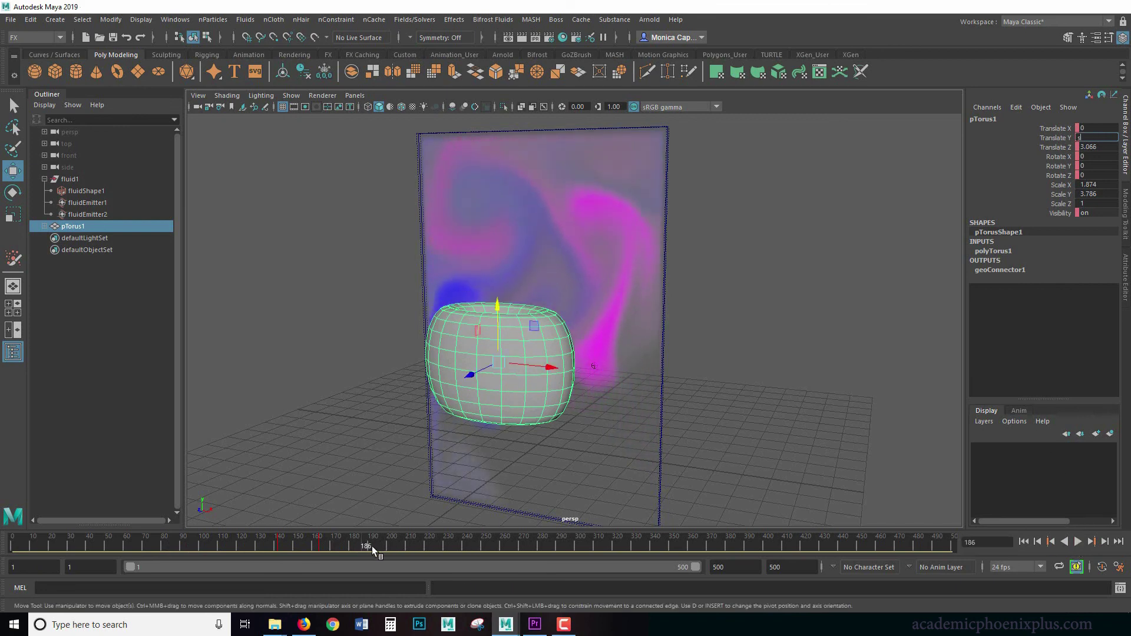
pyautogui.hotkey('alt', 'v')
pyautogui.moveTo(351, 542)
pyautogui.mouseDown()
pyautogui.moveTo(384, 545)
pyautogui.moveTo(345, 541)
pyautogui.mouseUp()
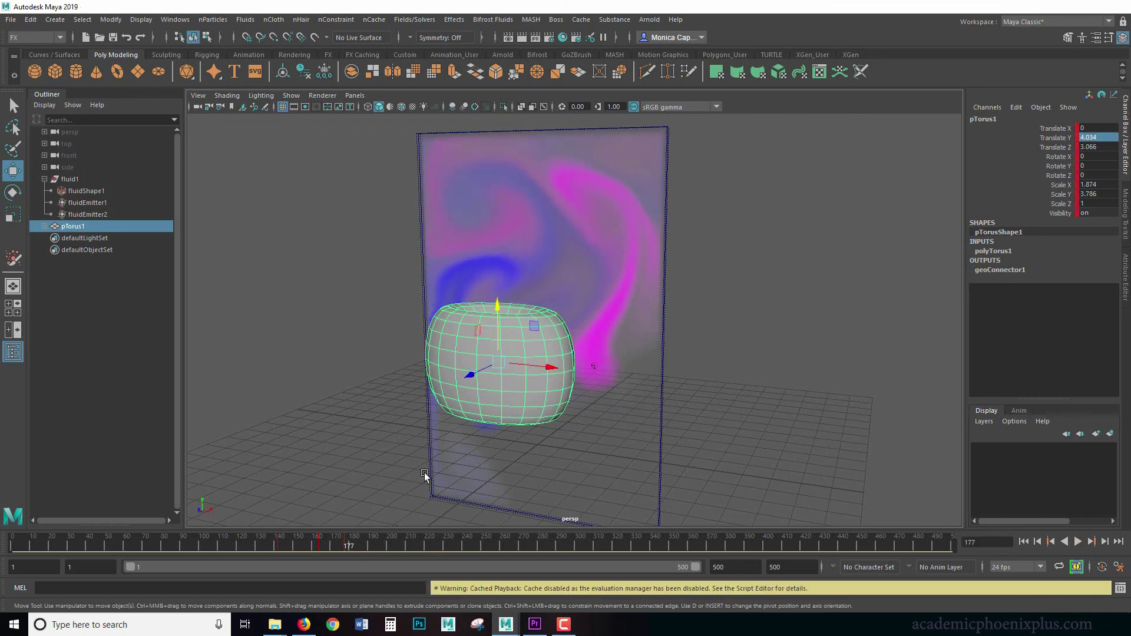
pyautogui.moveTo(495, 310); pyautogui.dragTo(467, 421)
pyautogui.moveTo(476, 486); pyautogui.dragTo(493, 436)
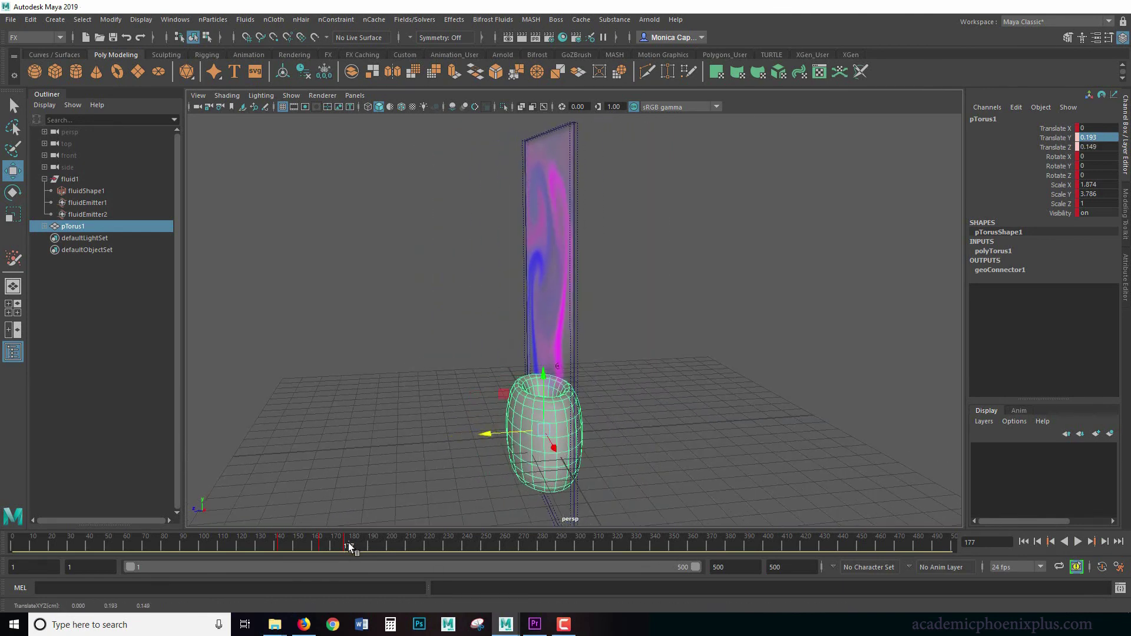
pyautogui.moveTo(348, 543); pyautogui.dragTo(598, 405)
pyautogui.moveTo(534, 390); pyautogui.dragTo(591, 135)
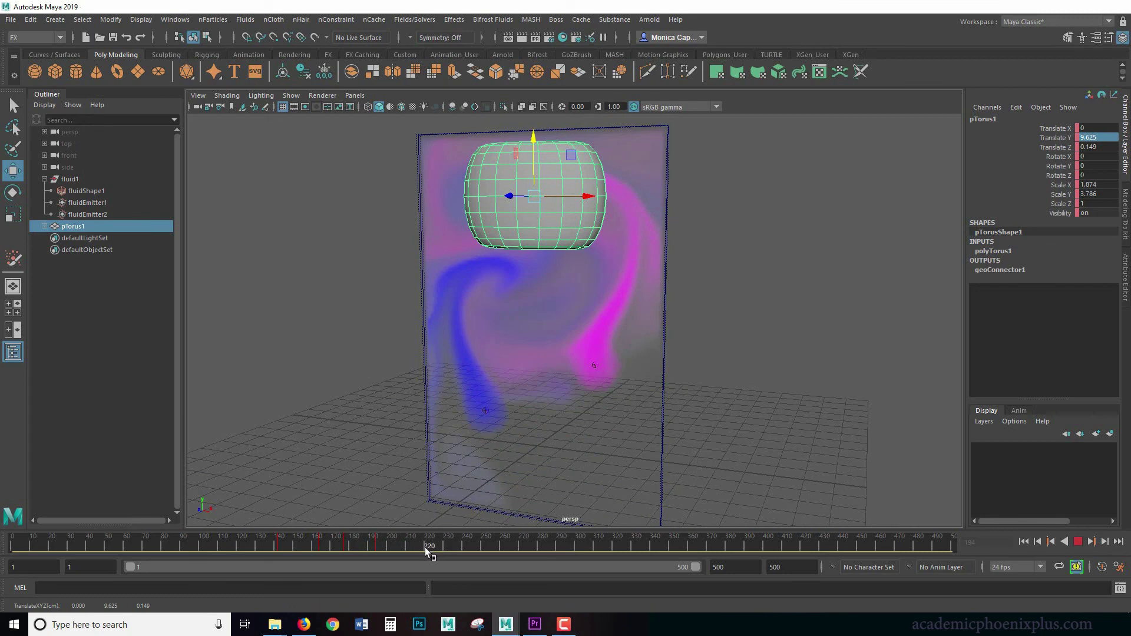
pyautogui.click(1023, 542)
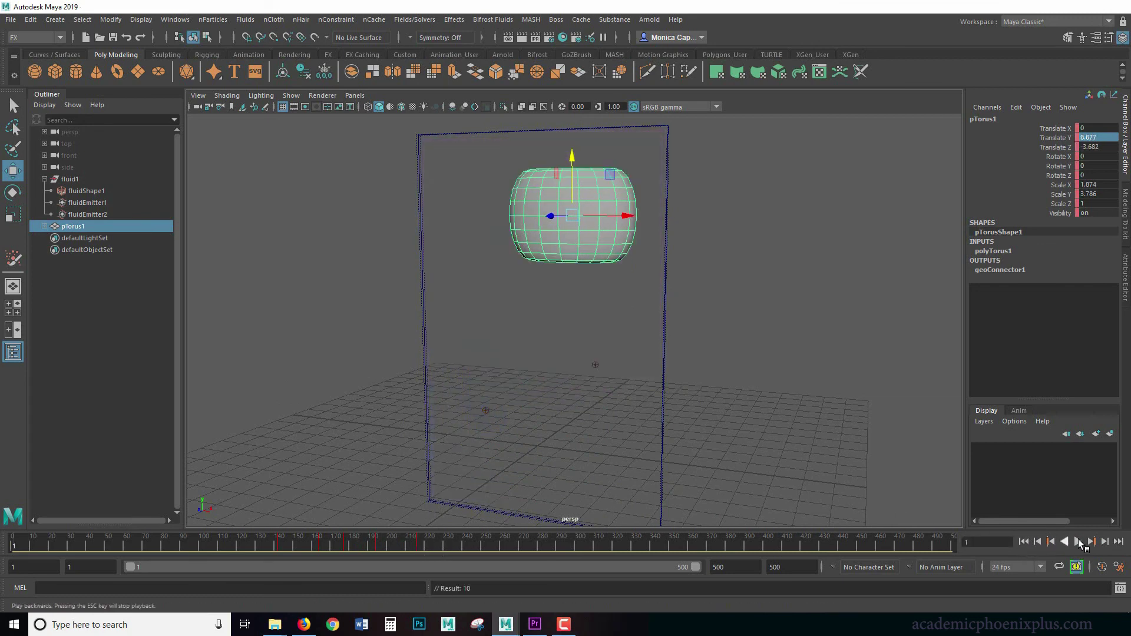
# - Play the simulation to frame 496, orbiting the view around the container as the torus stirs the smoke
pyautogui.click(1077, 541)
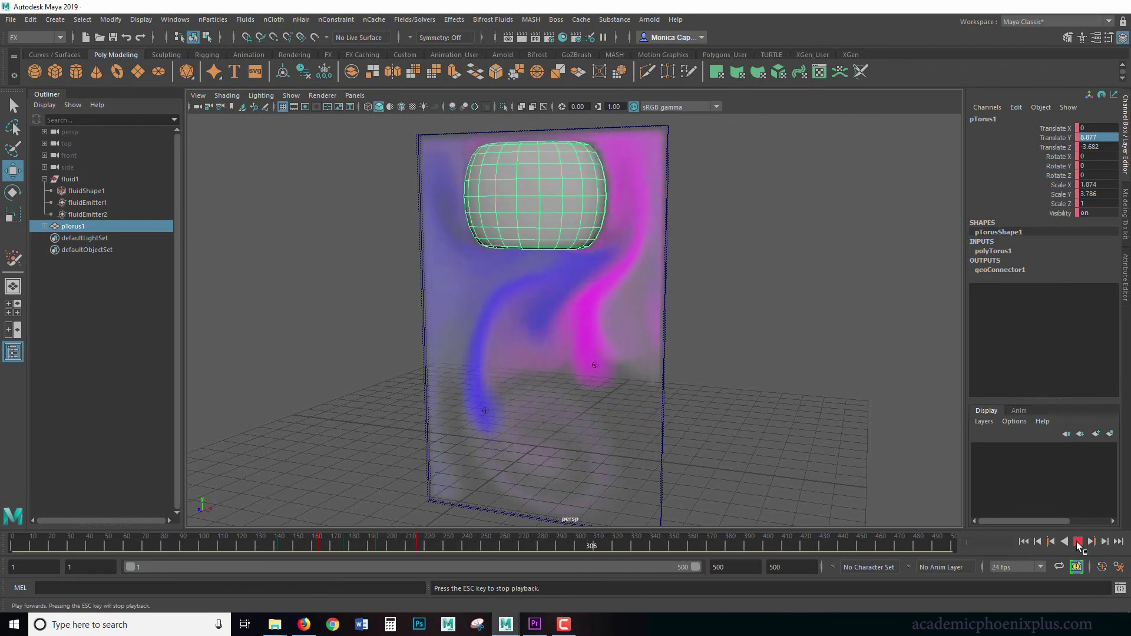
pyautogui.keyDown('alt'); pyautogui.moveTo(720, 308); pyautogui.dragTo(821, 312); pyautogui.keyUp('alt')
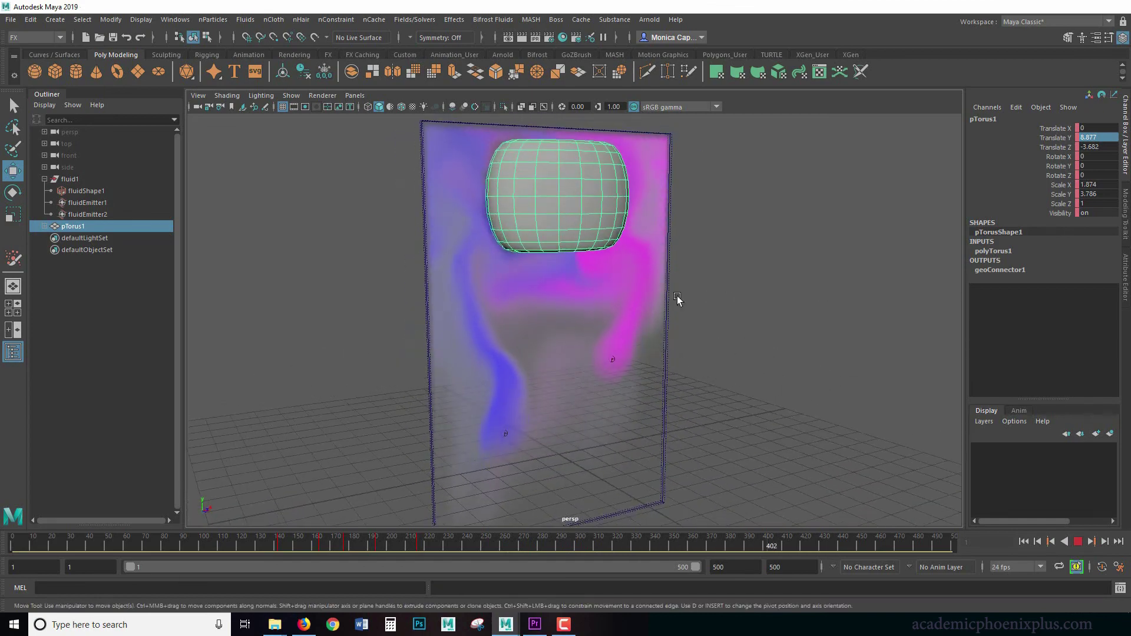
pyautogui.keyDown('alt'); pyautogui.moveTo(758, 330); pyautogui.dragTo(715, 323); pyautogui.keyUp('alt')
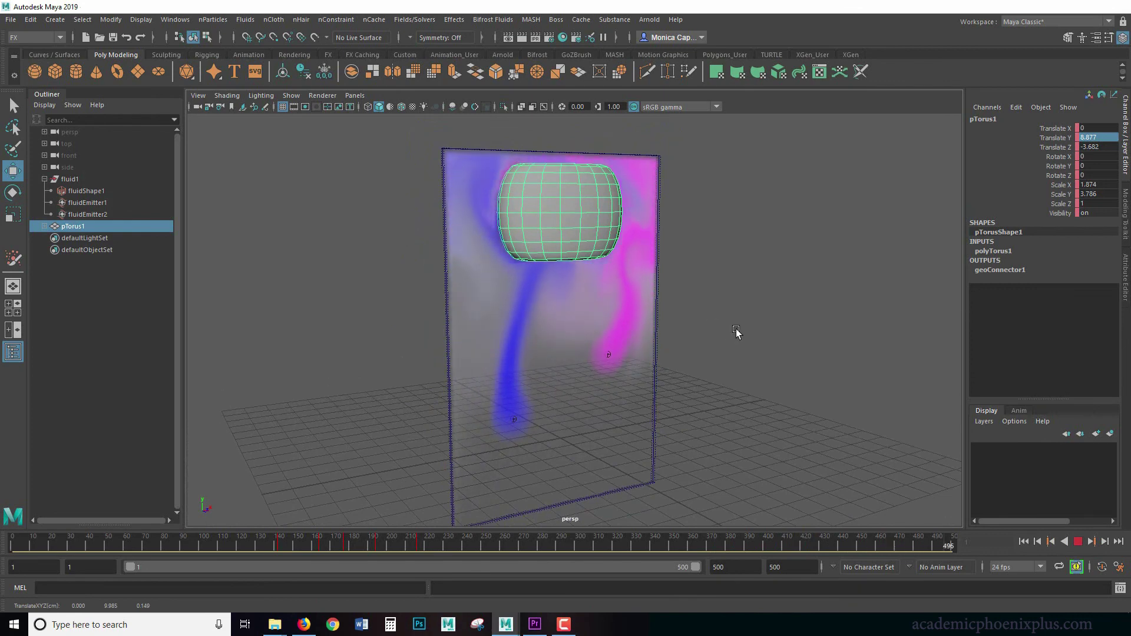